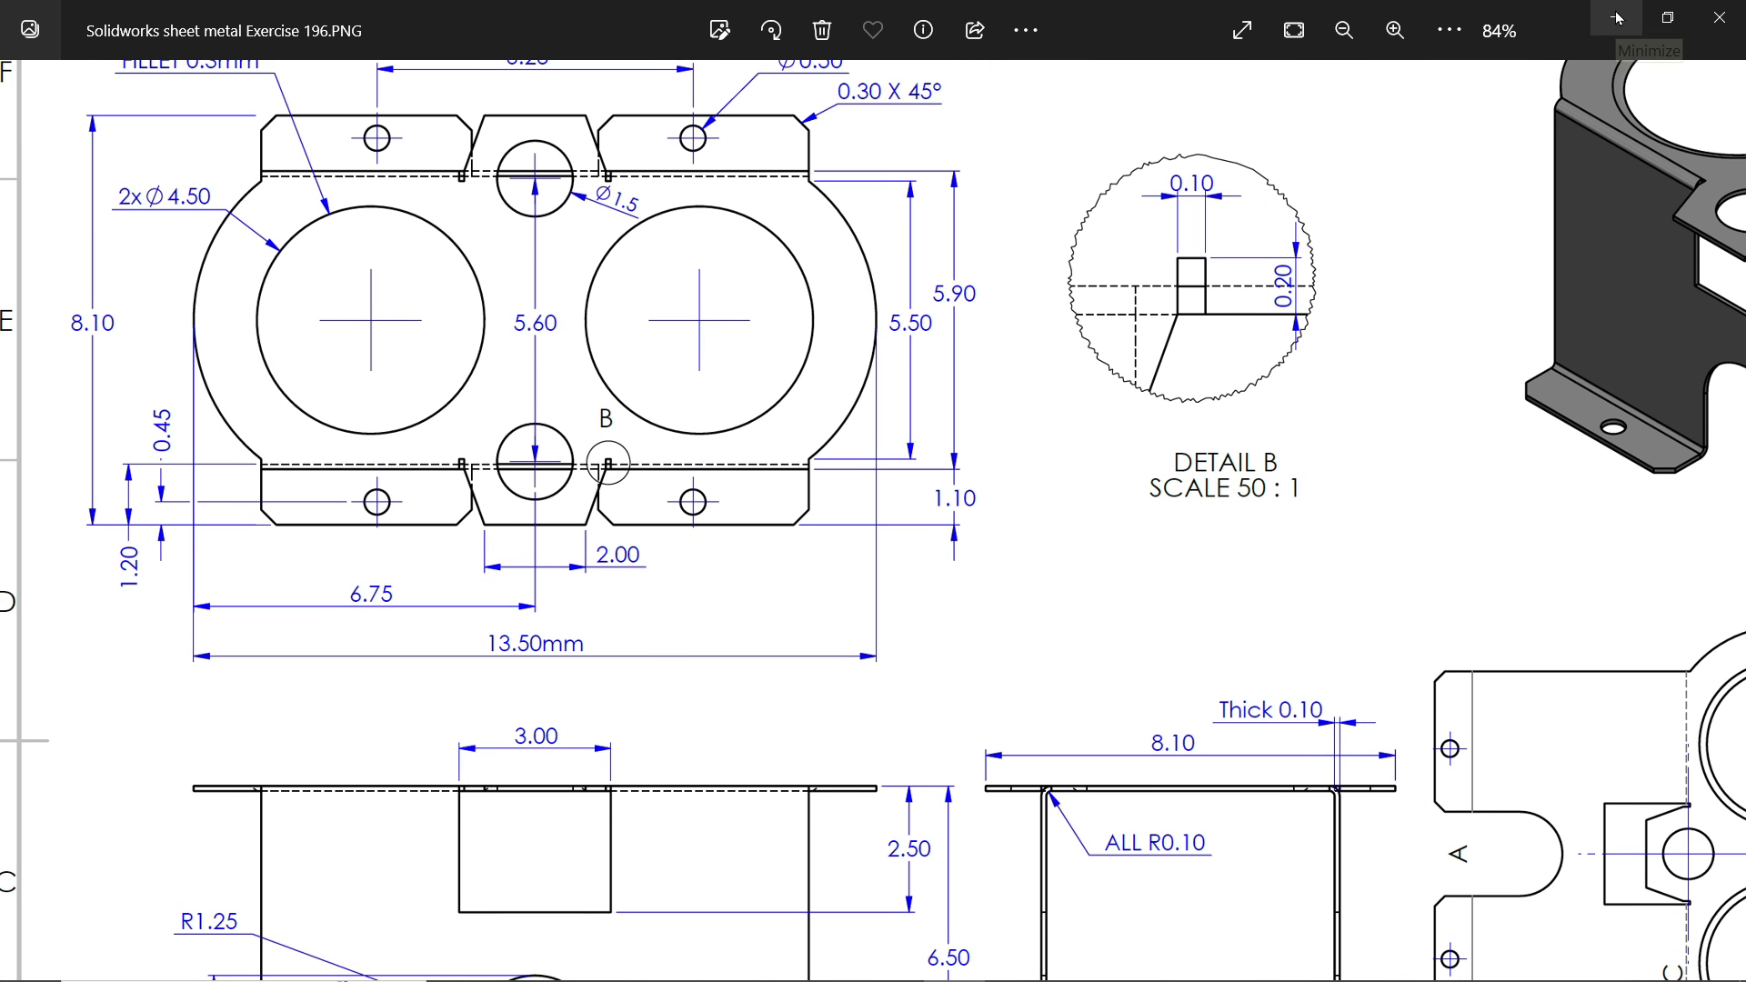
Minimize the exercise drawing in Photos to reveal the blank SOLIDWORKS part.
{"action": "left_click", "coordinate": [1617, 18]}
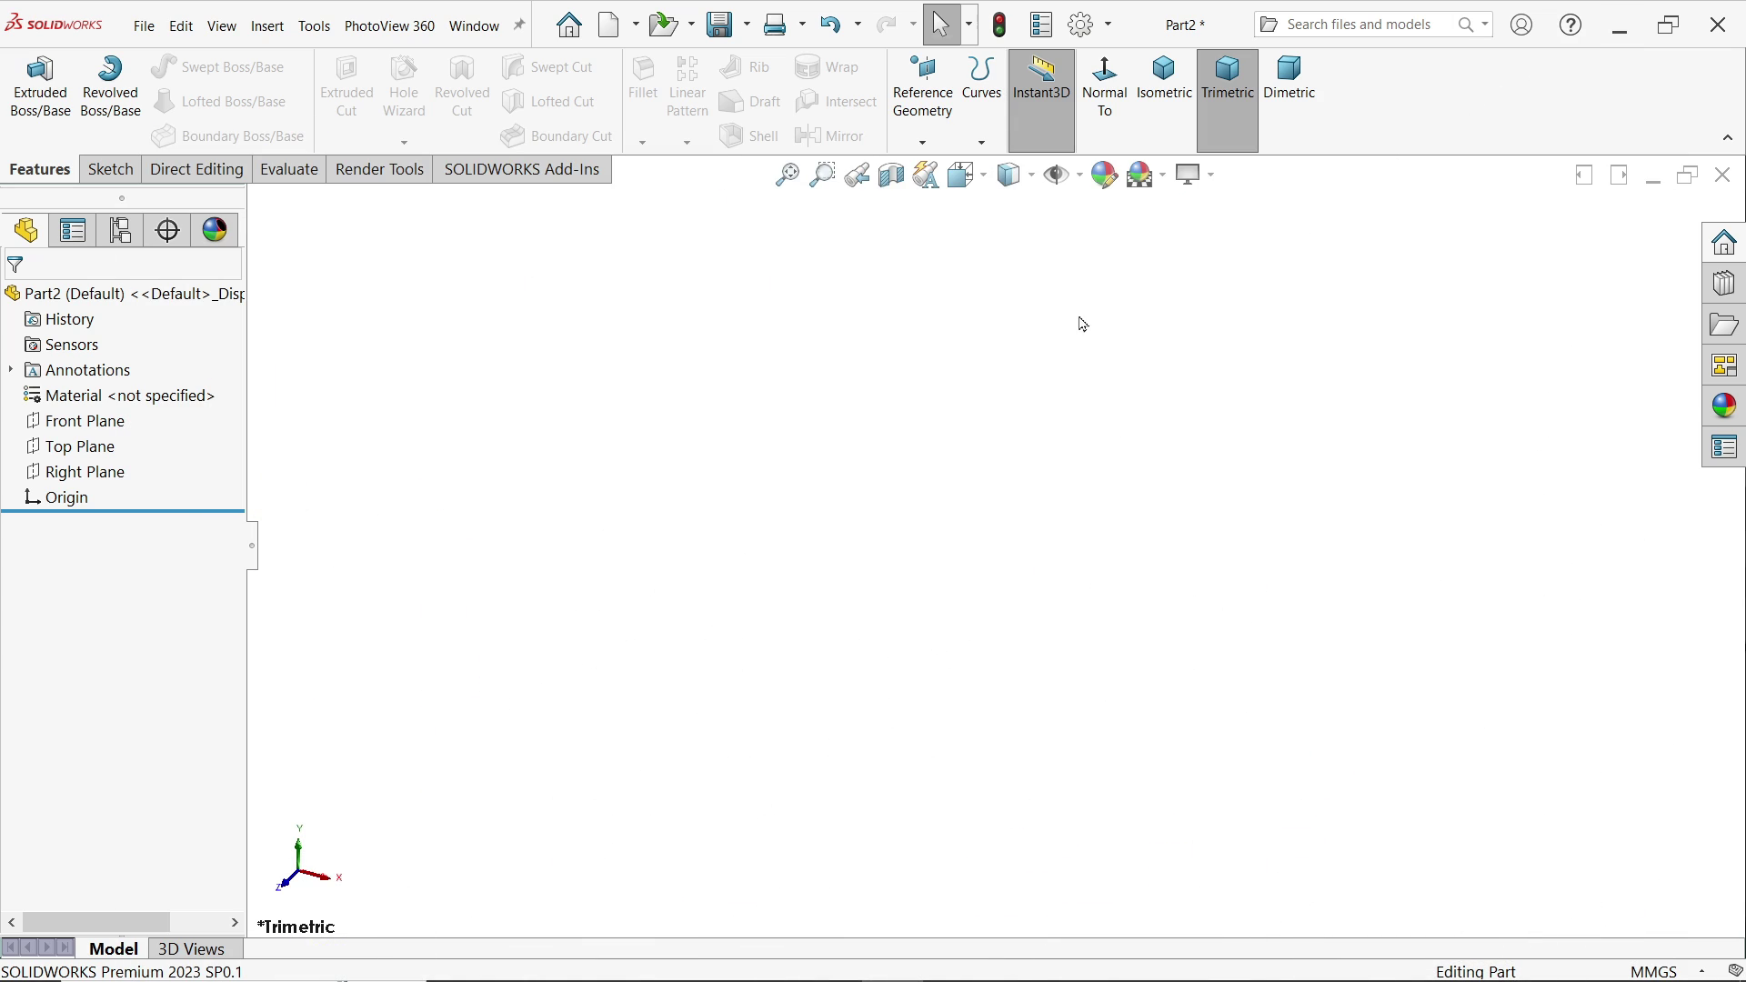
Start a sketch on the Top Plane and draw two circles, one centred on the origin.
{"action": "left_click", "coordinate": [102, 448]}
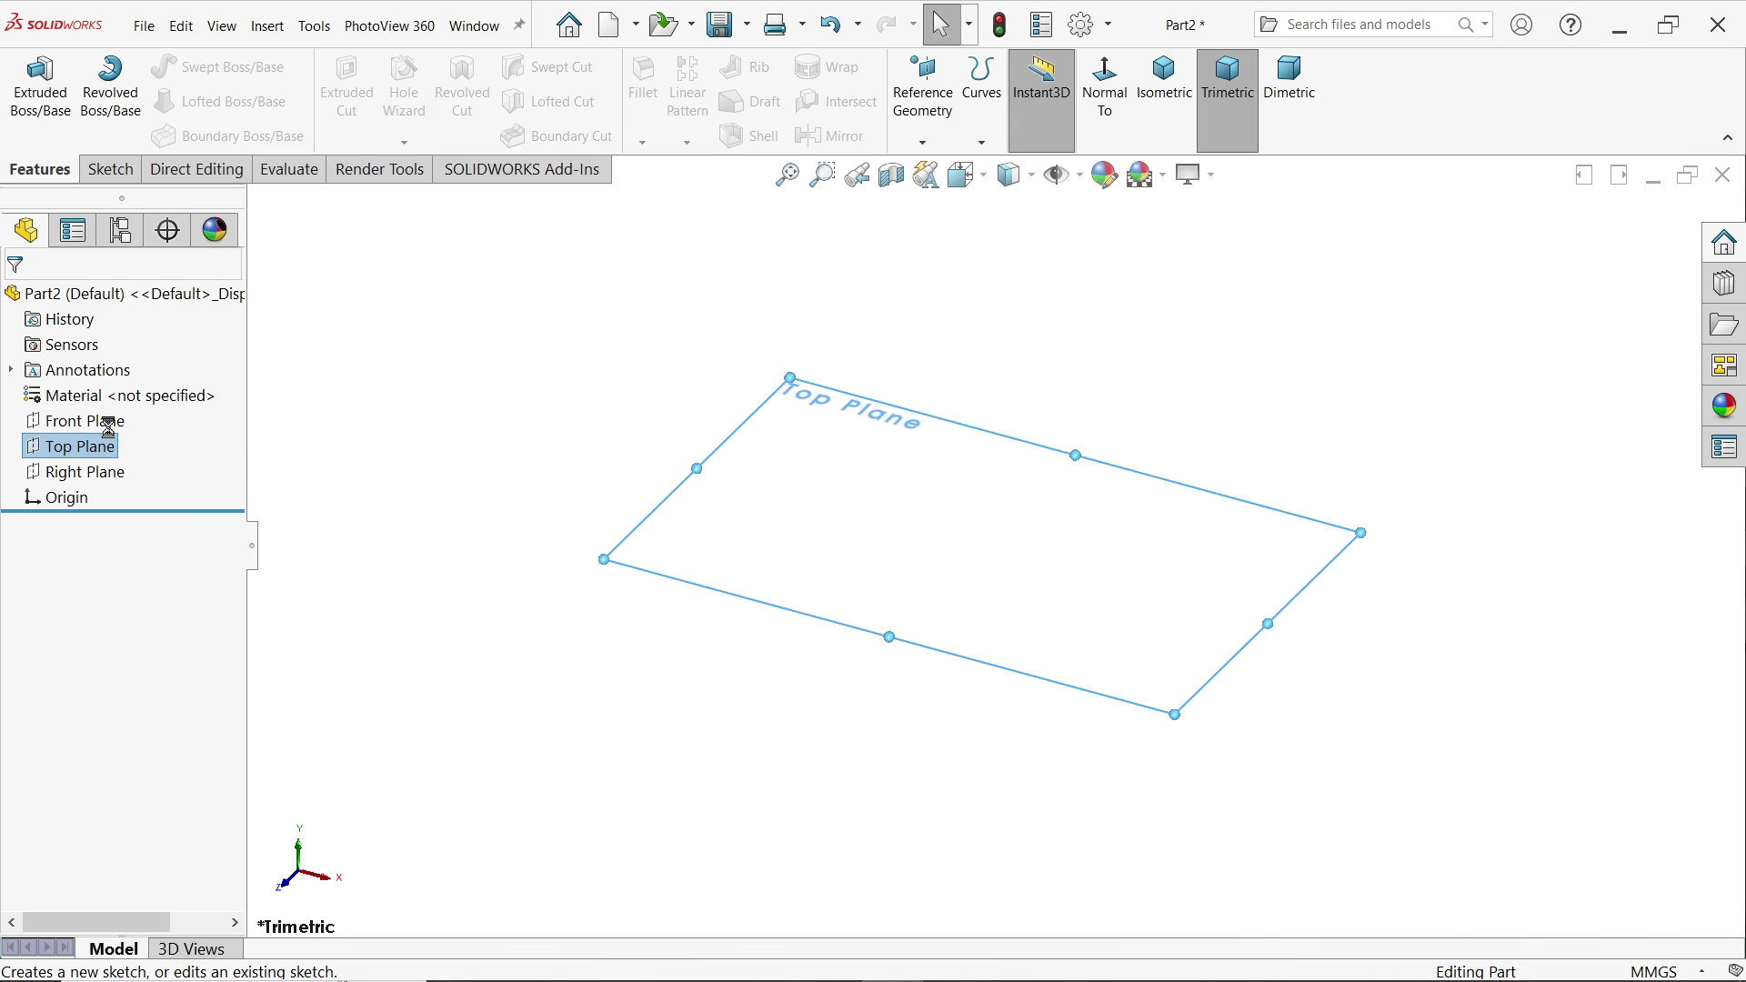
{"action": "left_click", "coordinate": [109, 426]}
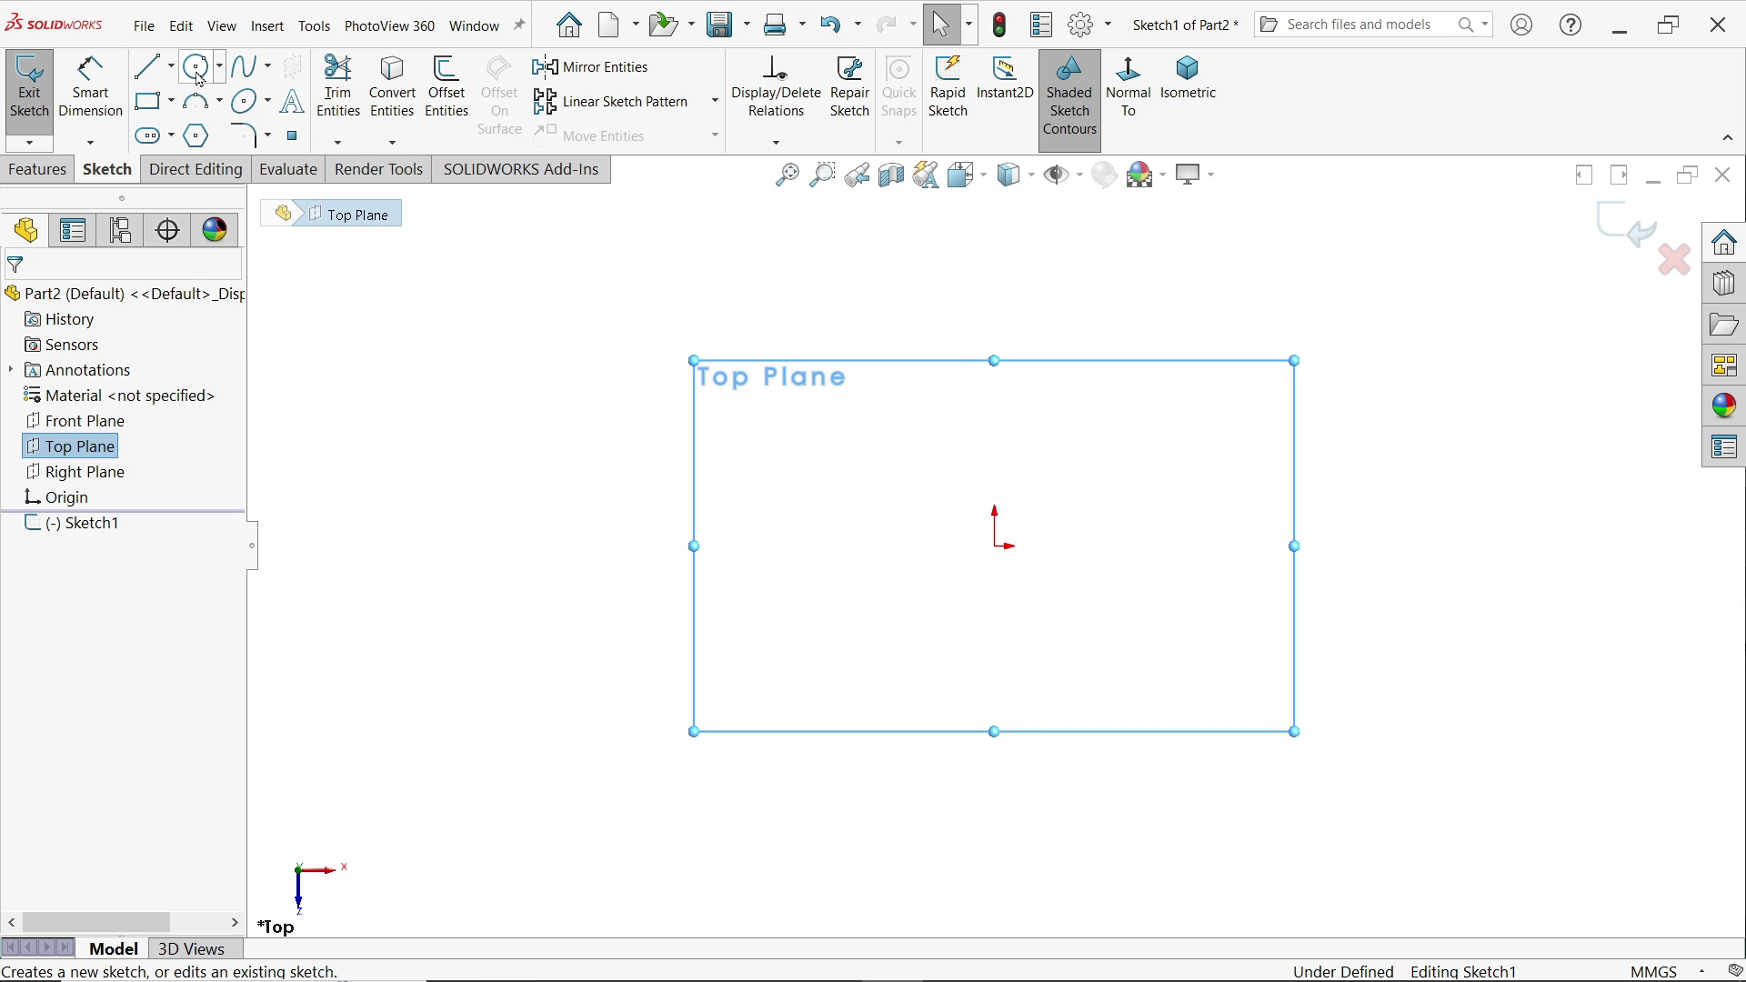
{"action": "left_click", "coordinate": [200, 79]}
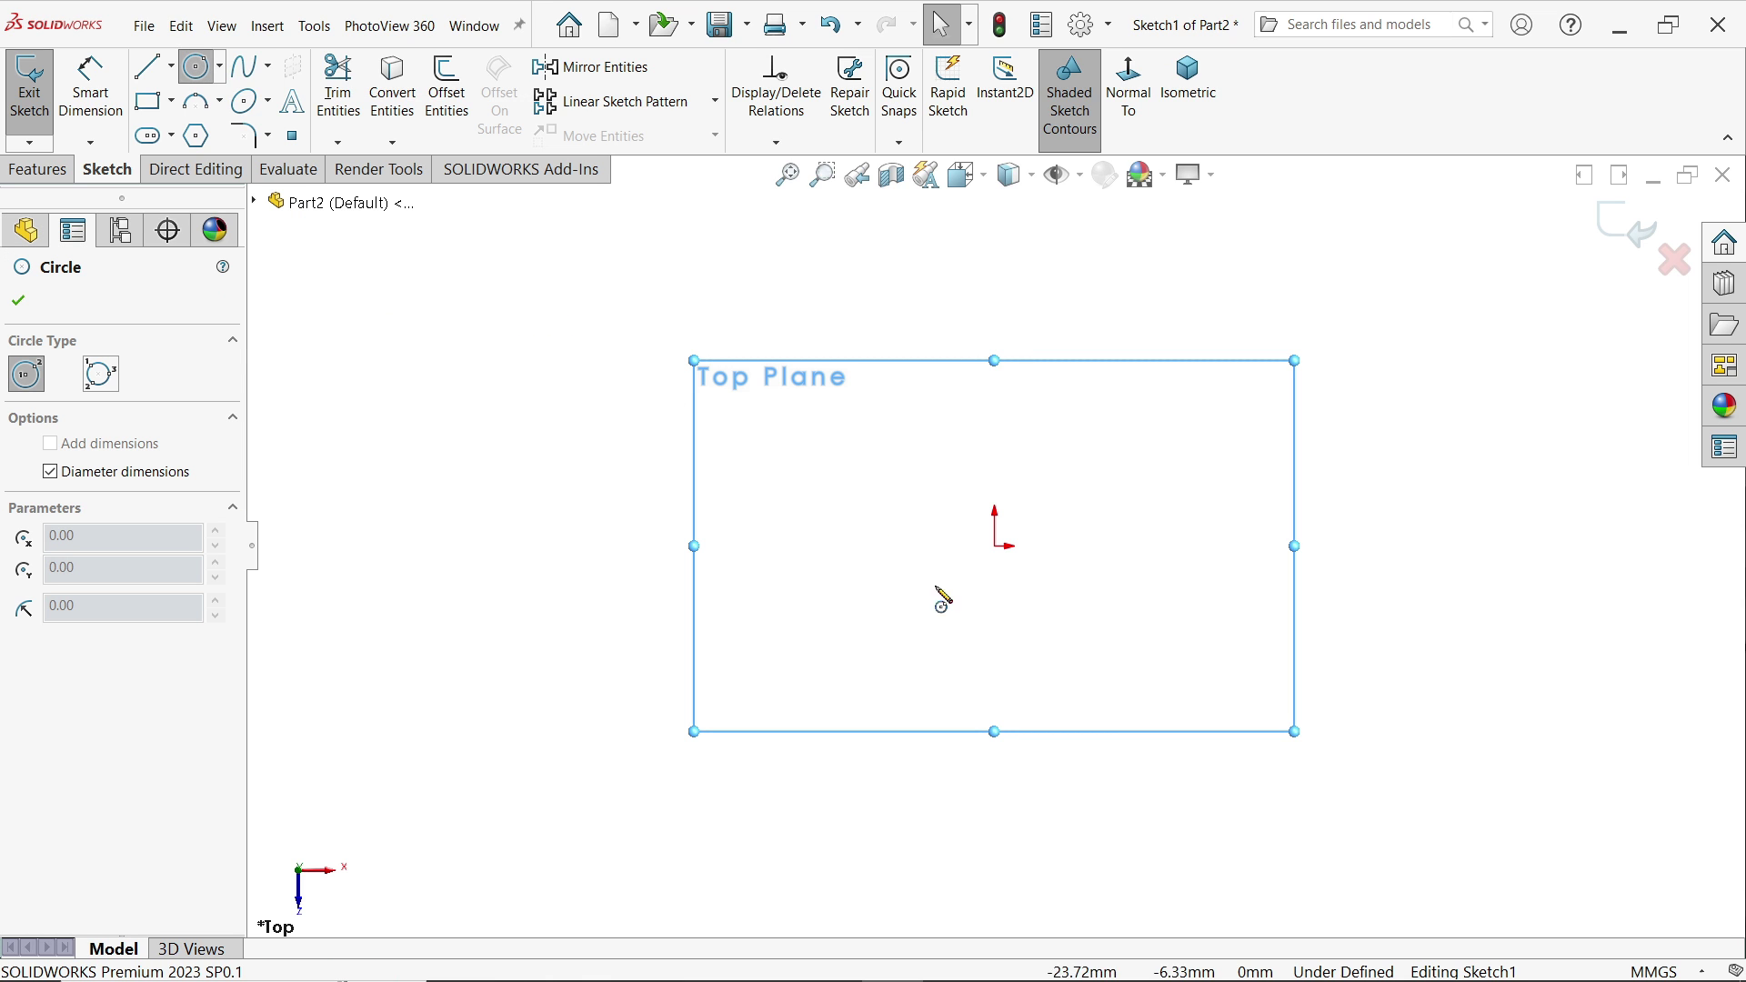
{"action": "left_click", "coordinate": [993, 546]}
{"action": "left_click", "coordinate": [993, 691]}
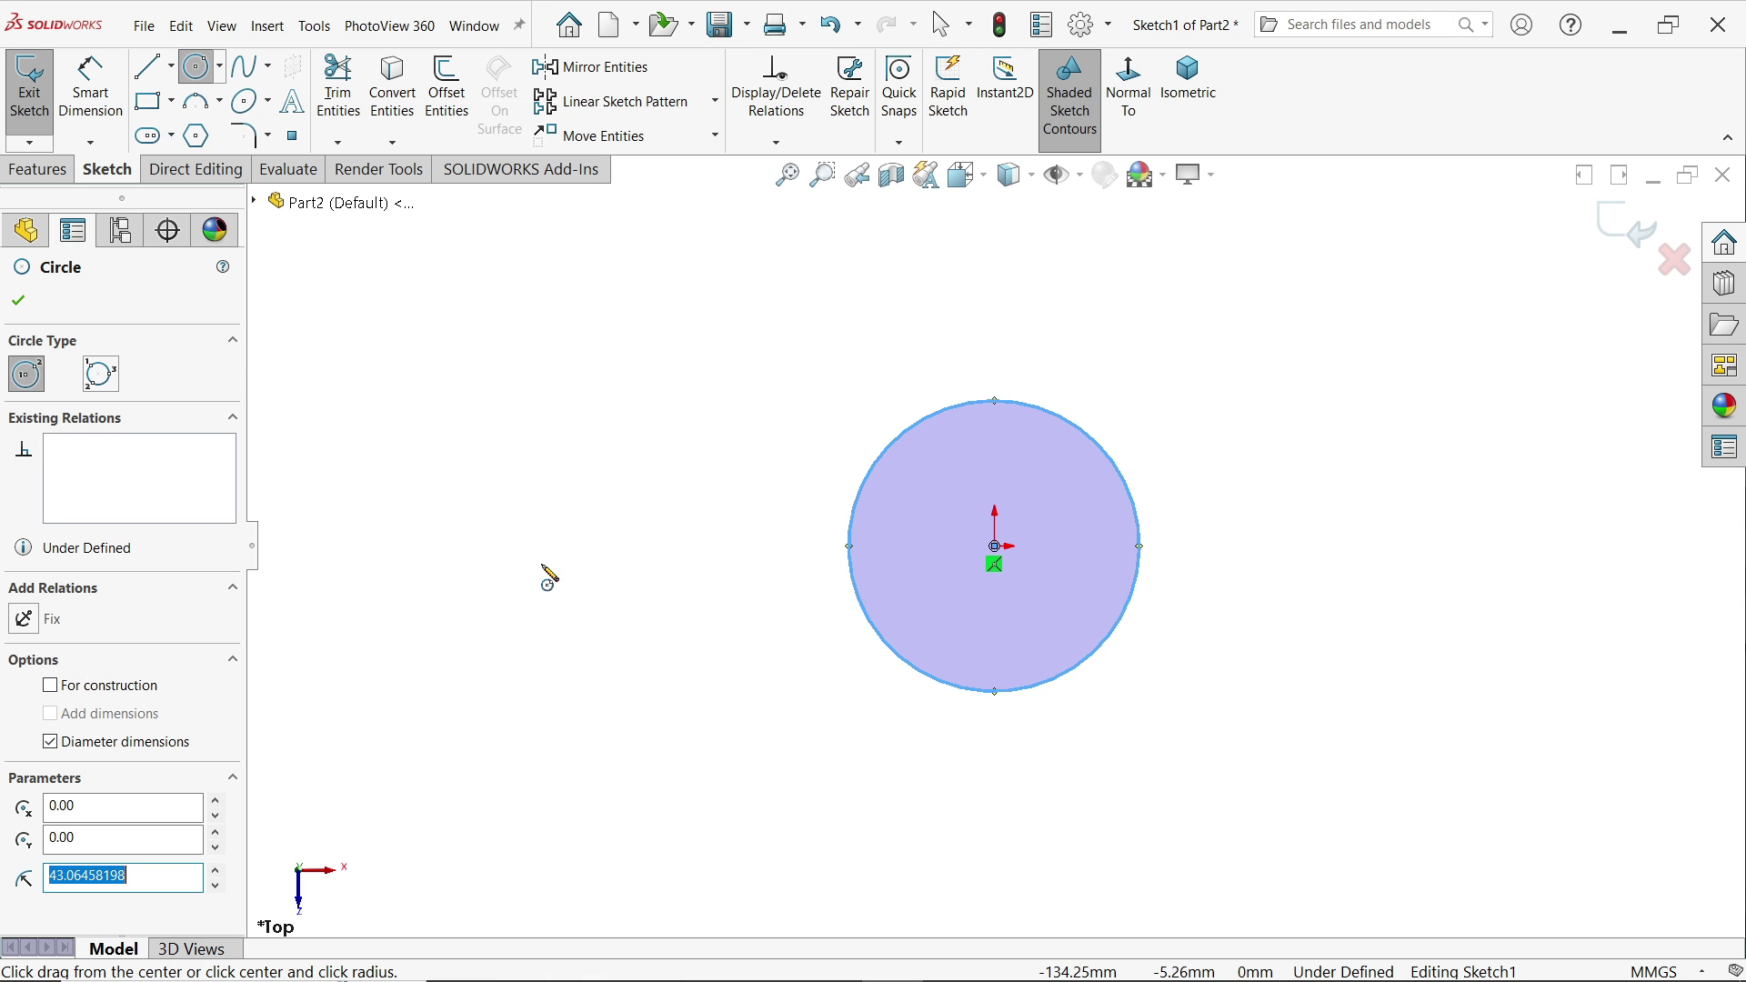
{"action": "left_click", "coordinate": [566, 546]}
{"action": "left_click", "coordinate": [595, 420]}
{"action": "right_click", "coordinate": [748, 315]}
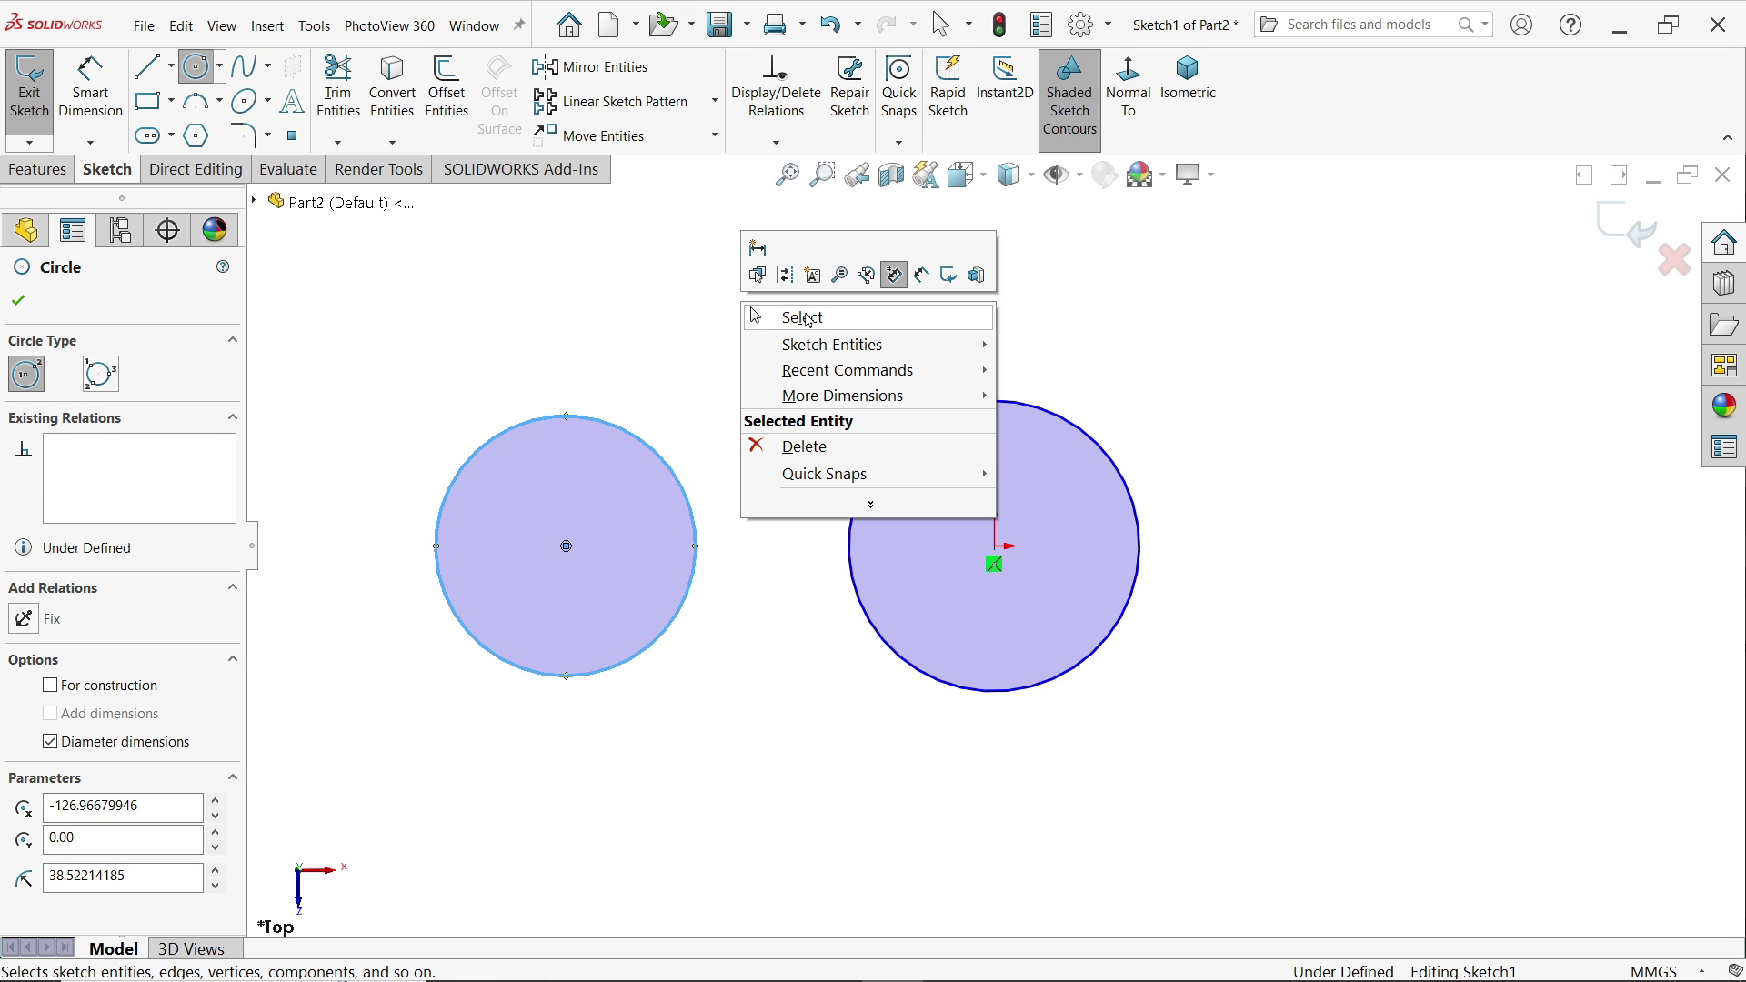
{"action": "left_click", "coordinate": [796, 316]}
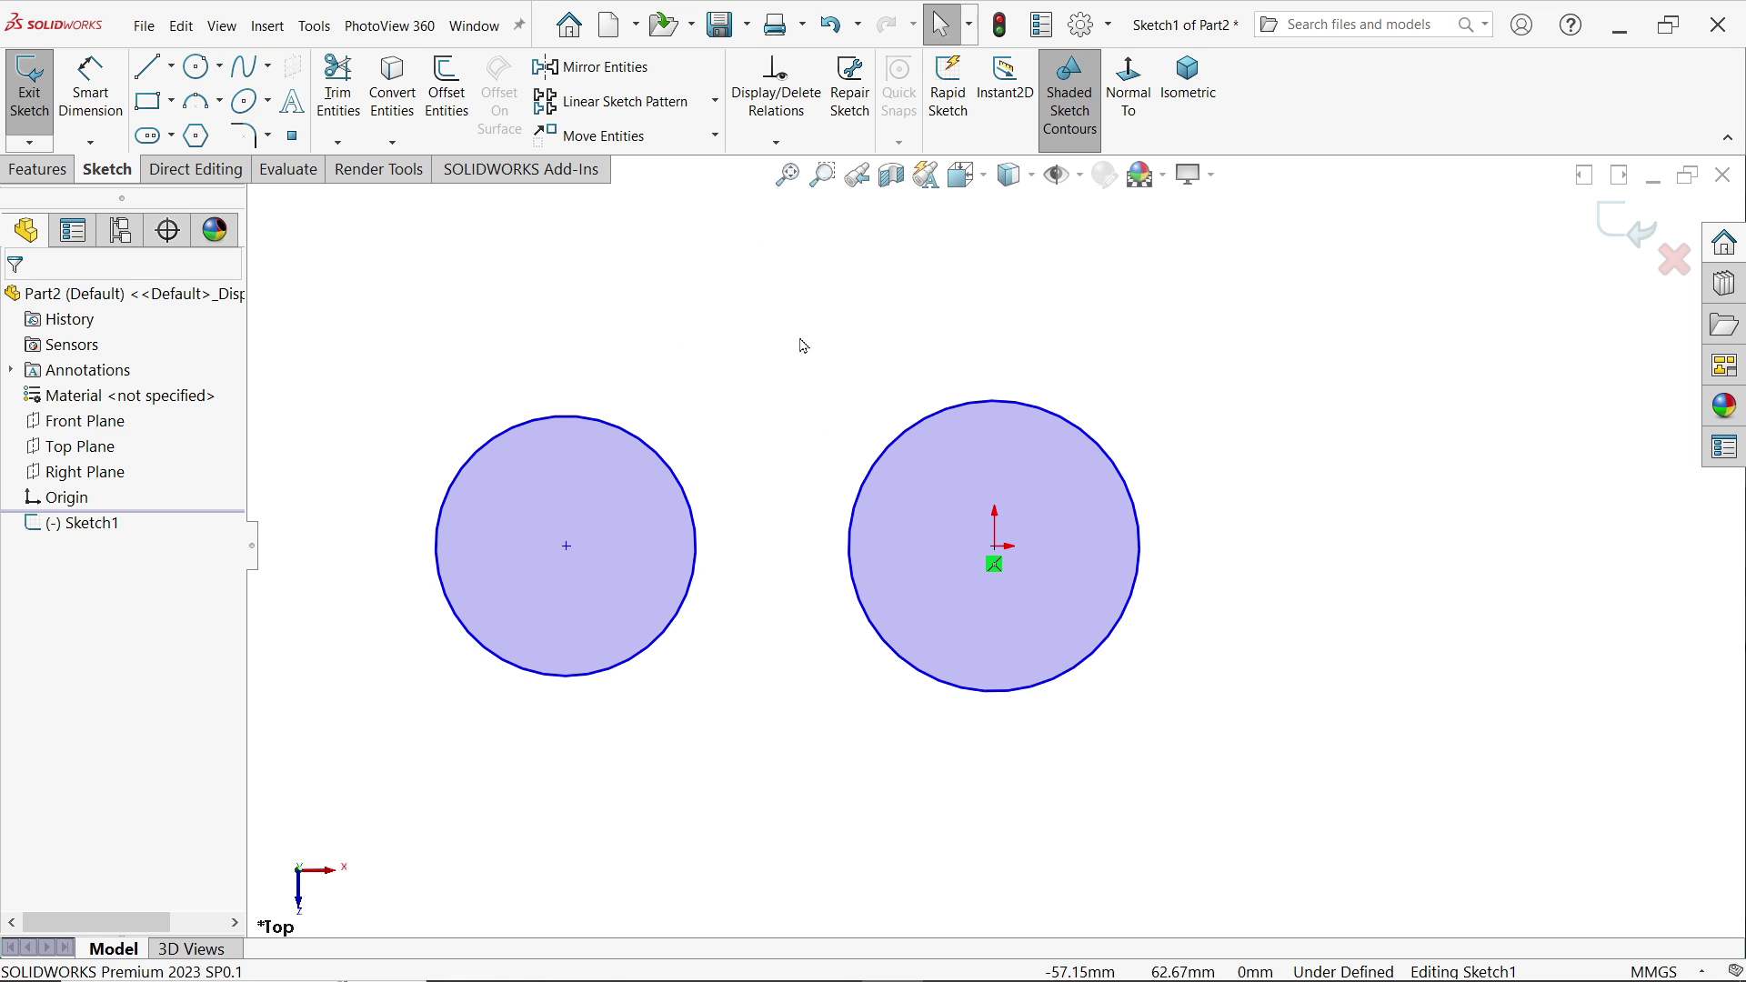
Draw a corner rectangle enclosing both circles.
{"action": "left_click", "coordinate": [171, 101]}
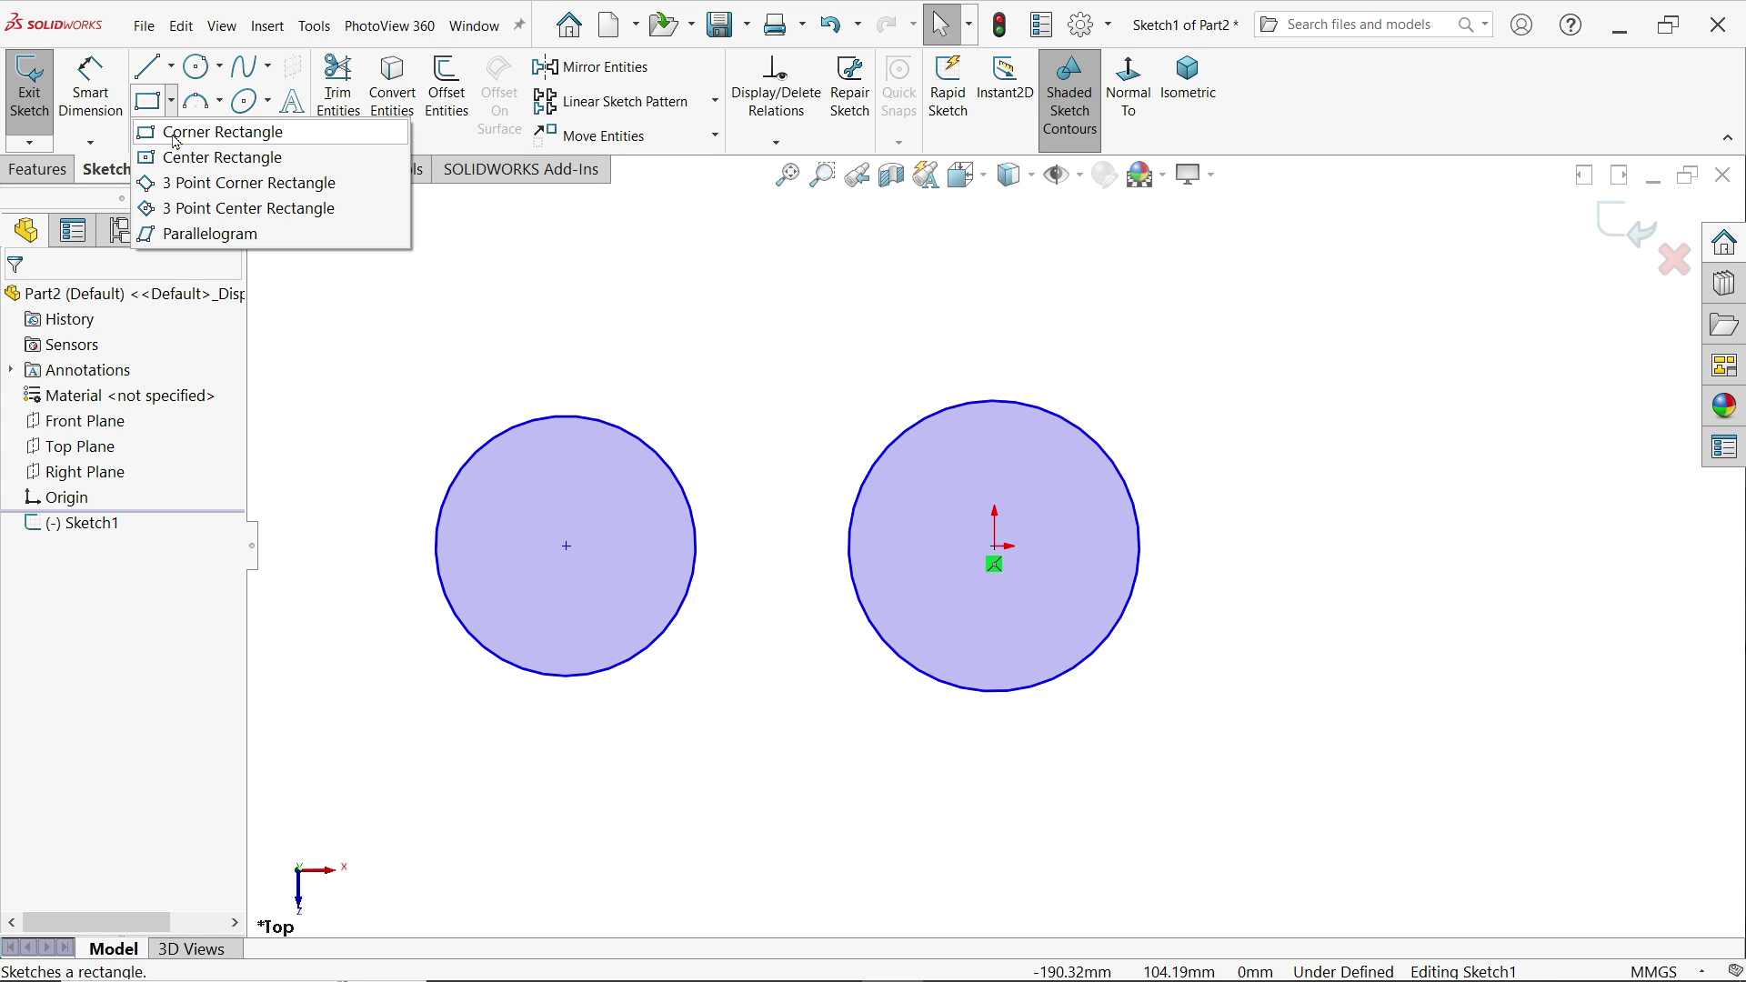
{"action": "left_click", "coordinate": [176, 134]}
{"action": "mouse_move", "coordinate": [1176, 352]}
{"action": "left_mouse_down"}
{"action": "mouse_move", "coordinate": [1045, 487]}
{"action": "mouse_move", "coordinate": [414, 775]}
{"action": "mouse_move", "coordinate": [391, 762]}
{"action": "left_mouse_up"}
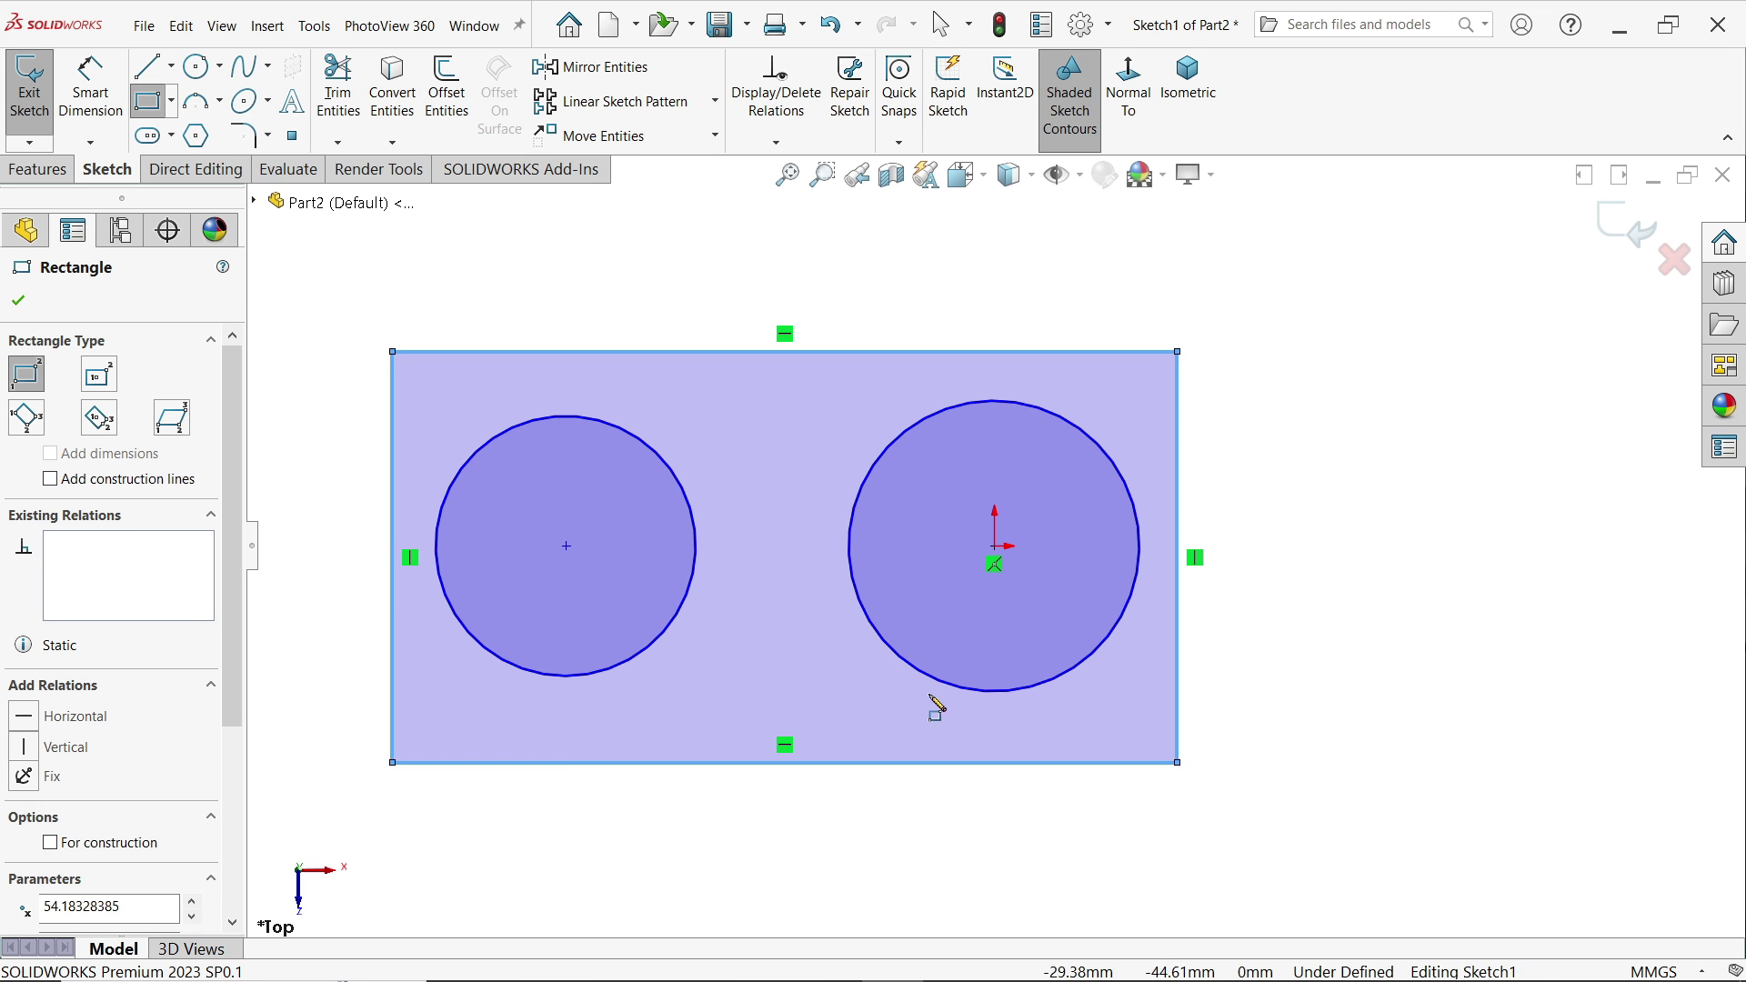
{"action": "right_click", "coordinate": [1177, 537]}
{"action": "left_click", "coordinate": [1215, 616]}
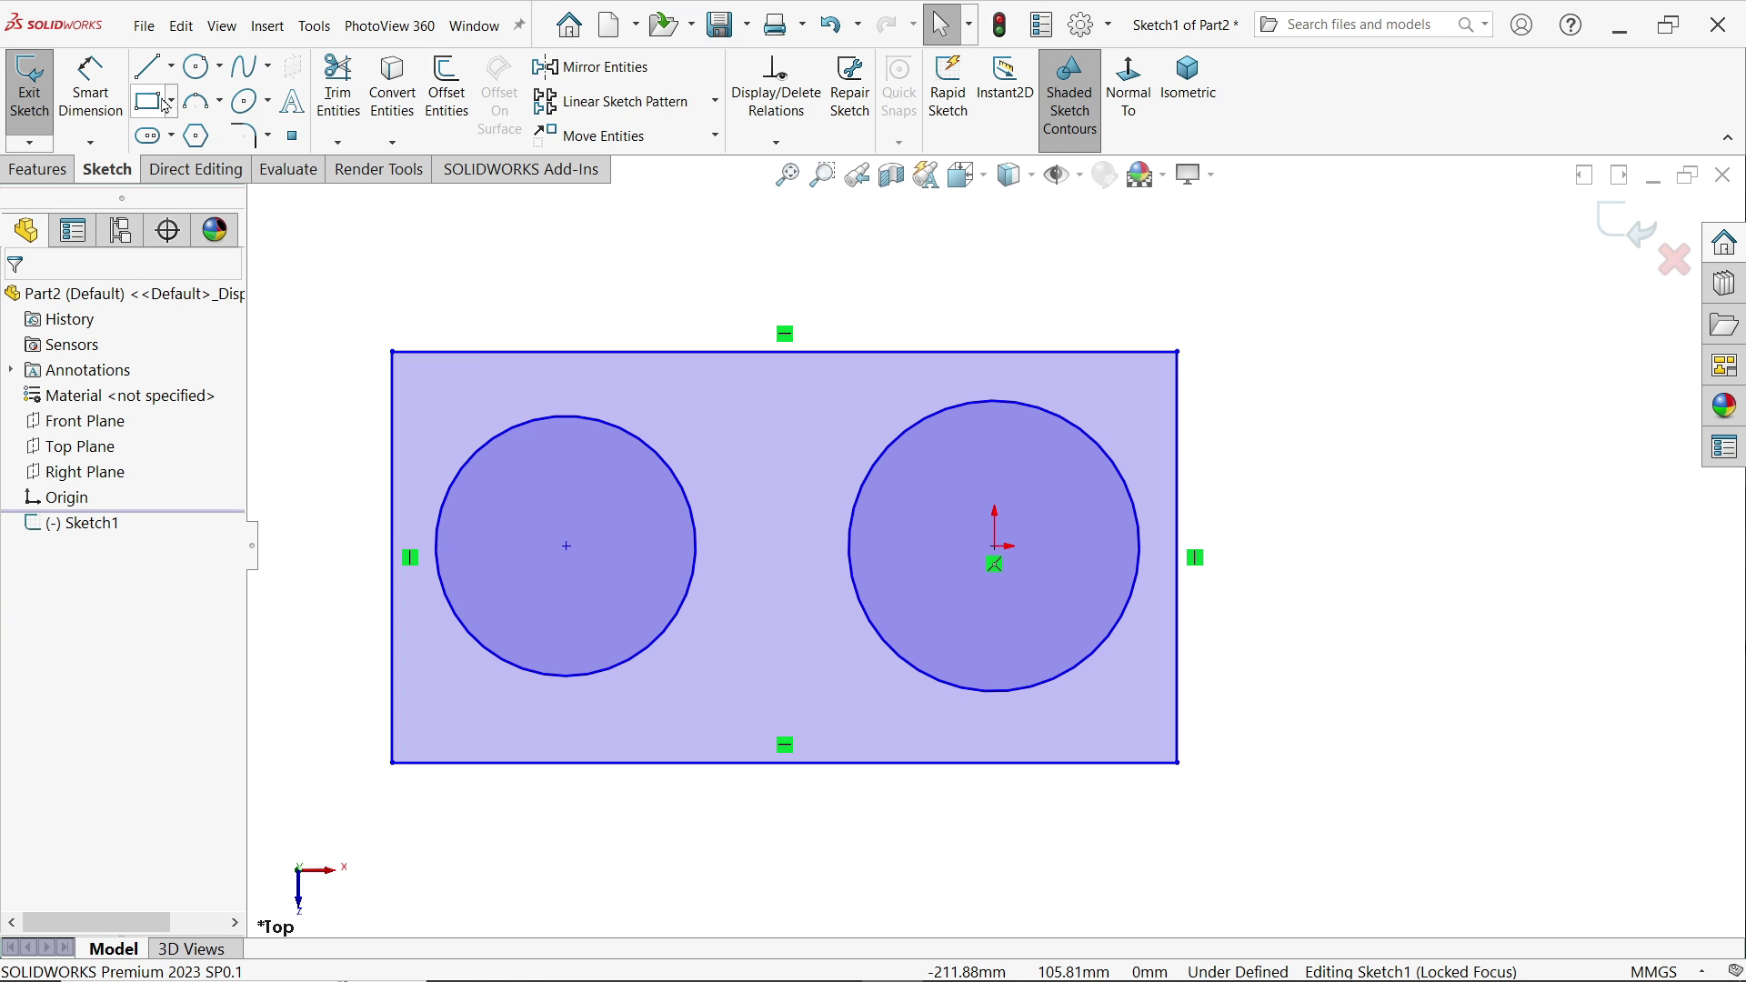
{"action": "left_click", "coordinate": [221, 103]}
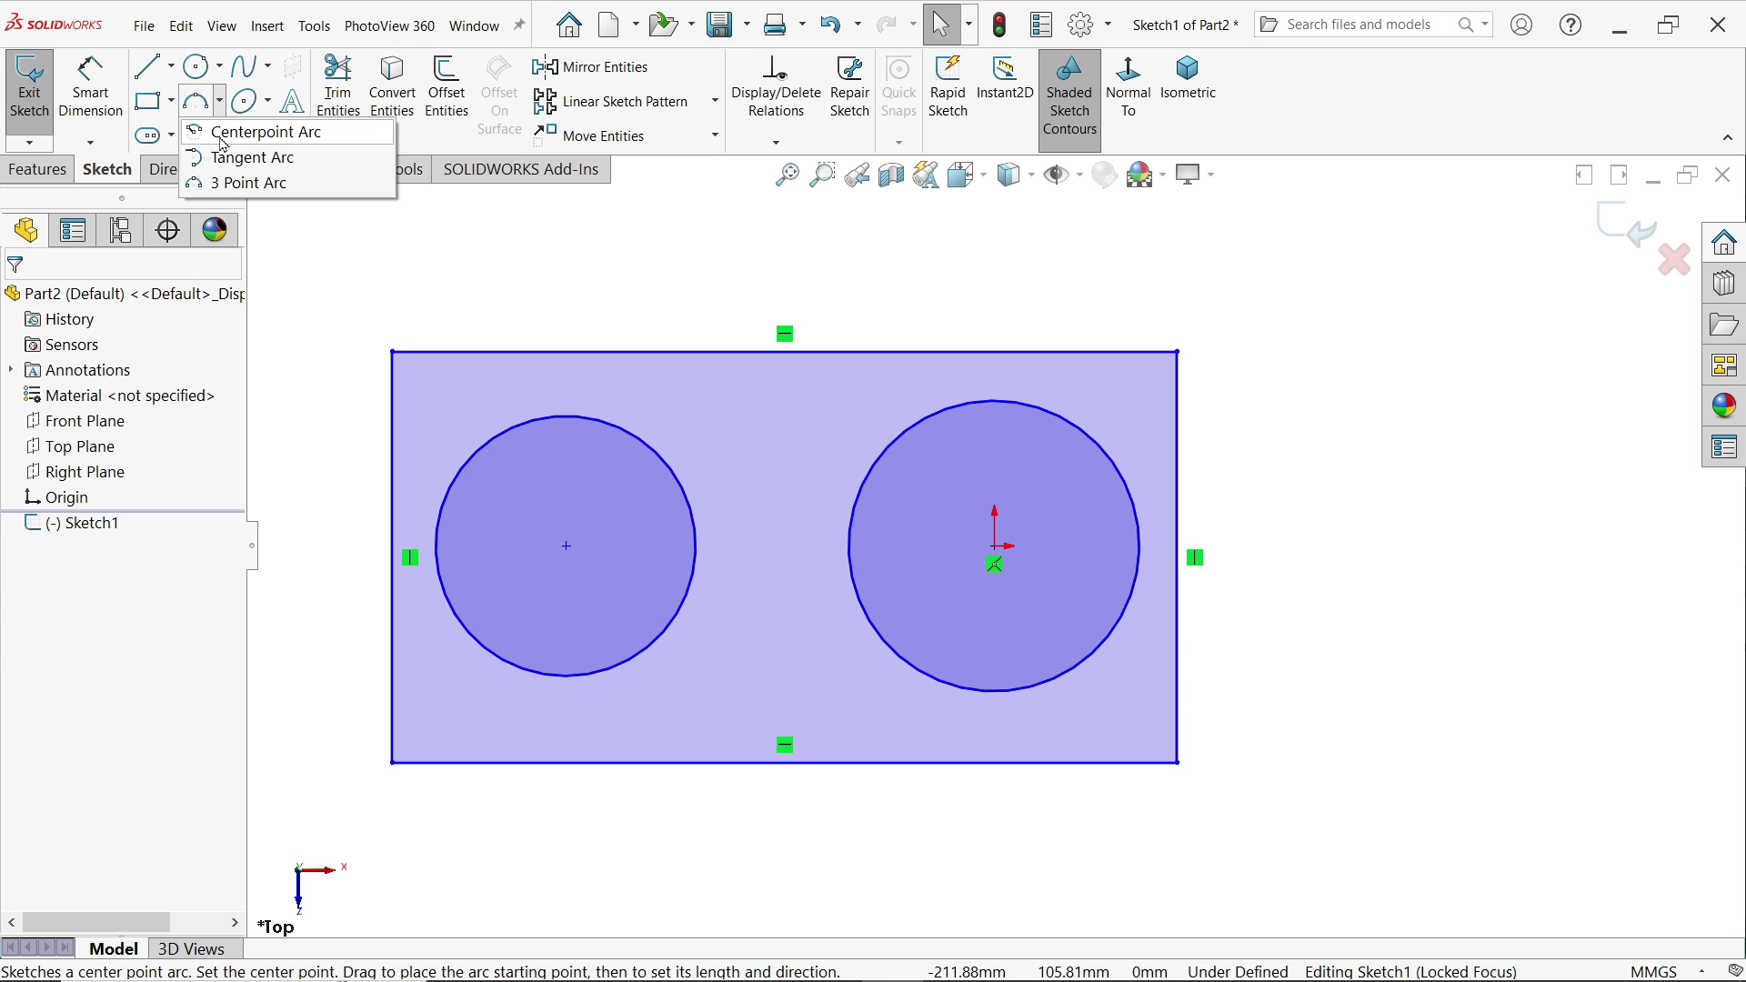
Draw a centrepoint arc on the rectangle's right edge, centred on the origin circle.
{"action": "left_click", "coordinate": [223, 134]}
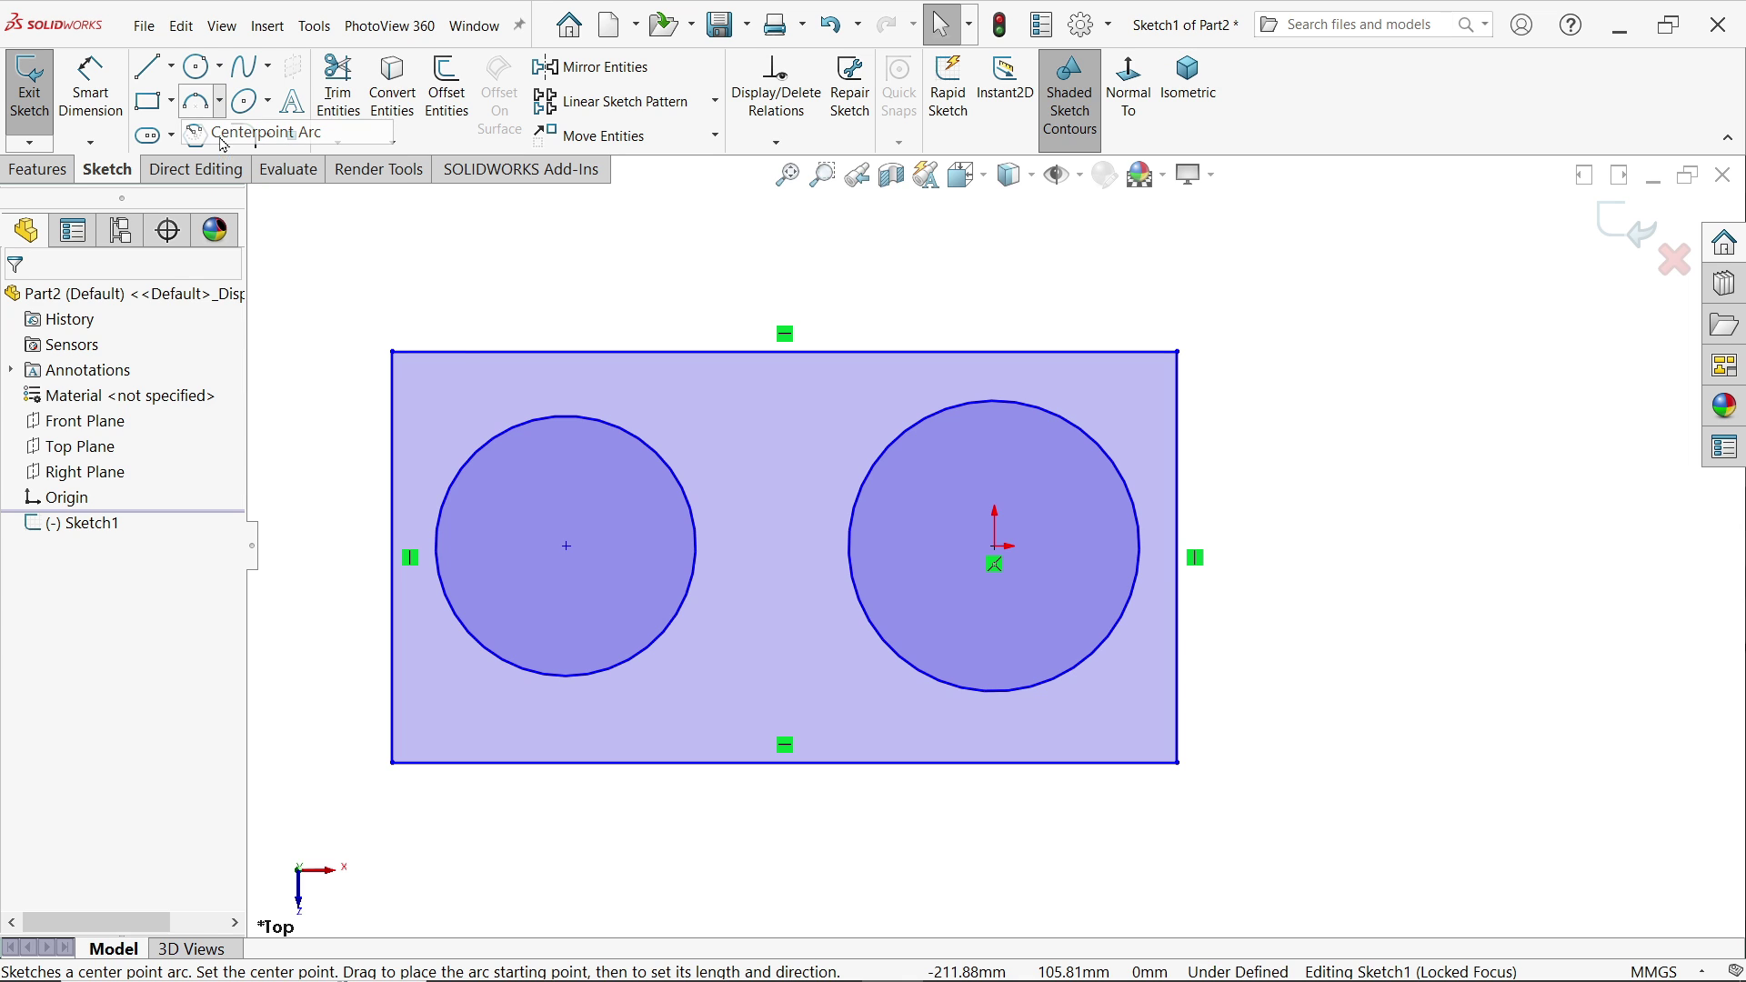
{"action": "left_click", "coordinate": [995, 546]}
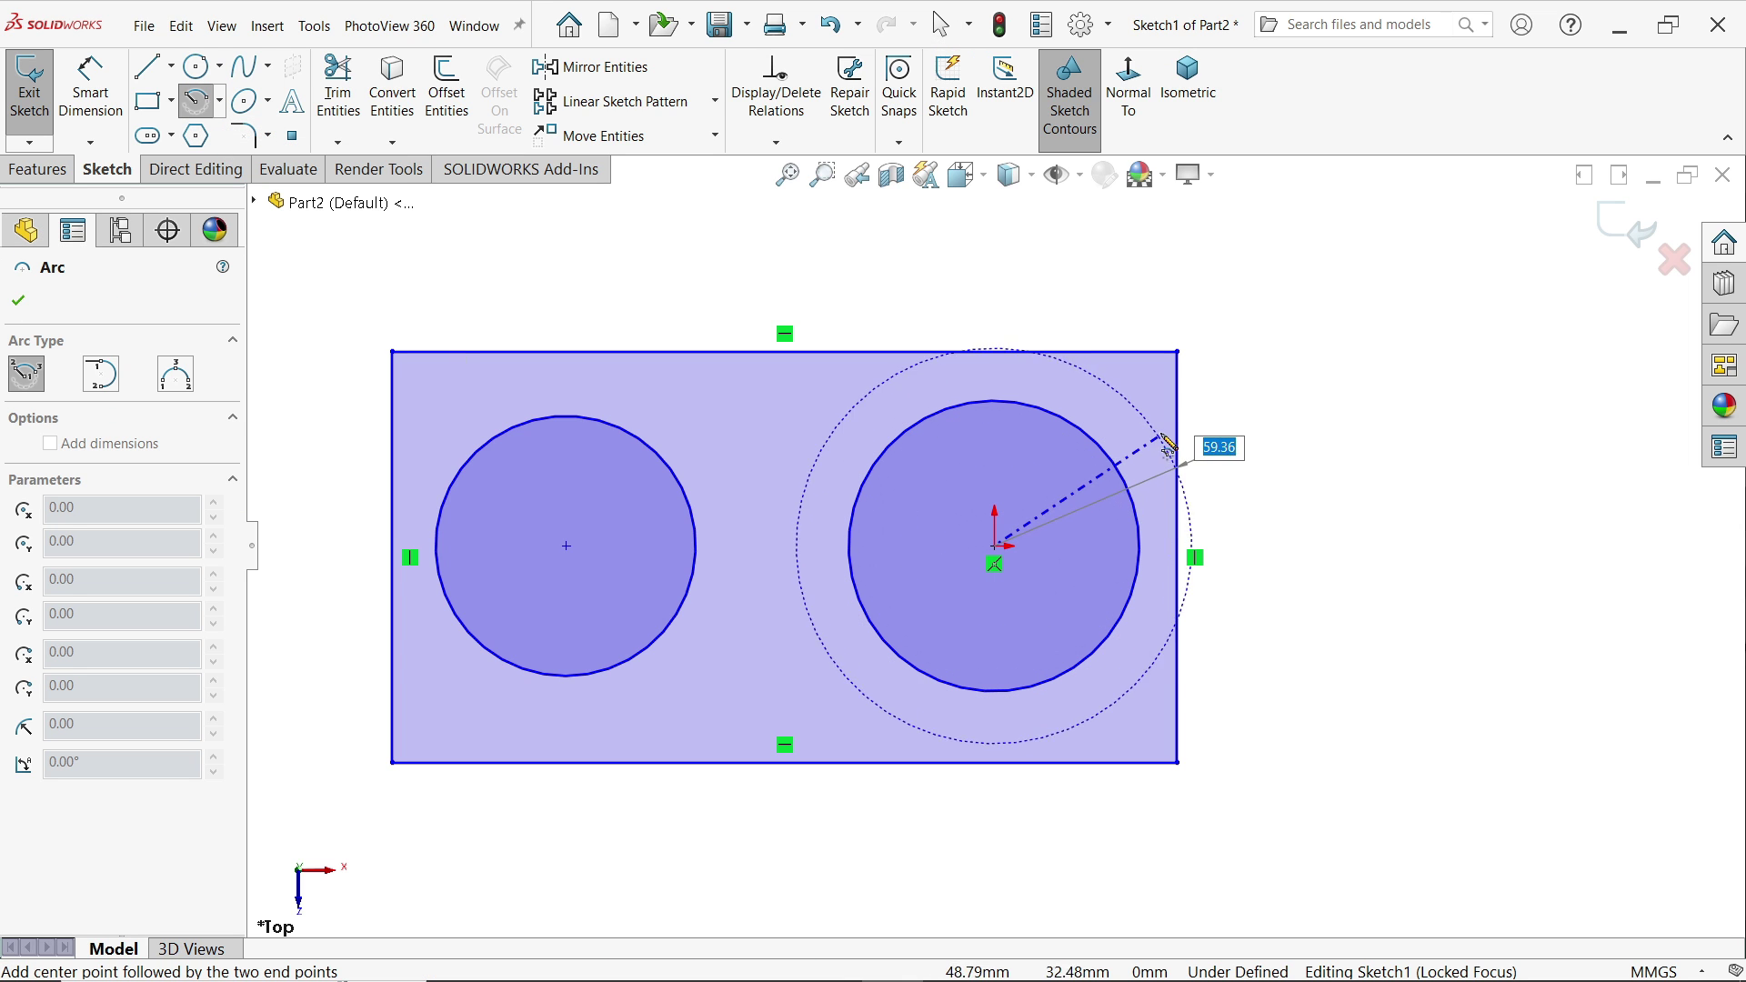
{"action": "left_click", "coordinate": [1179, 391]}
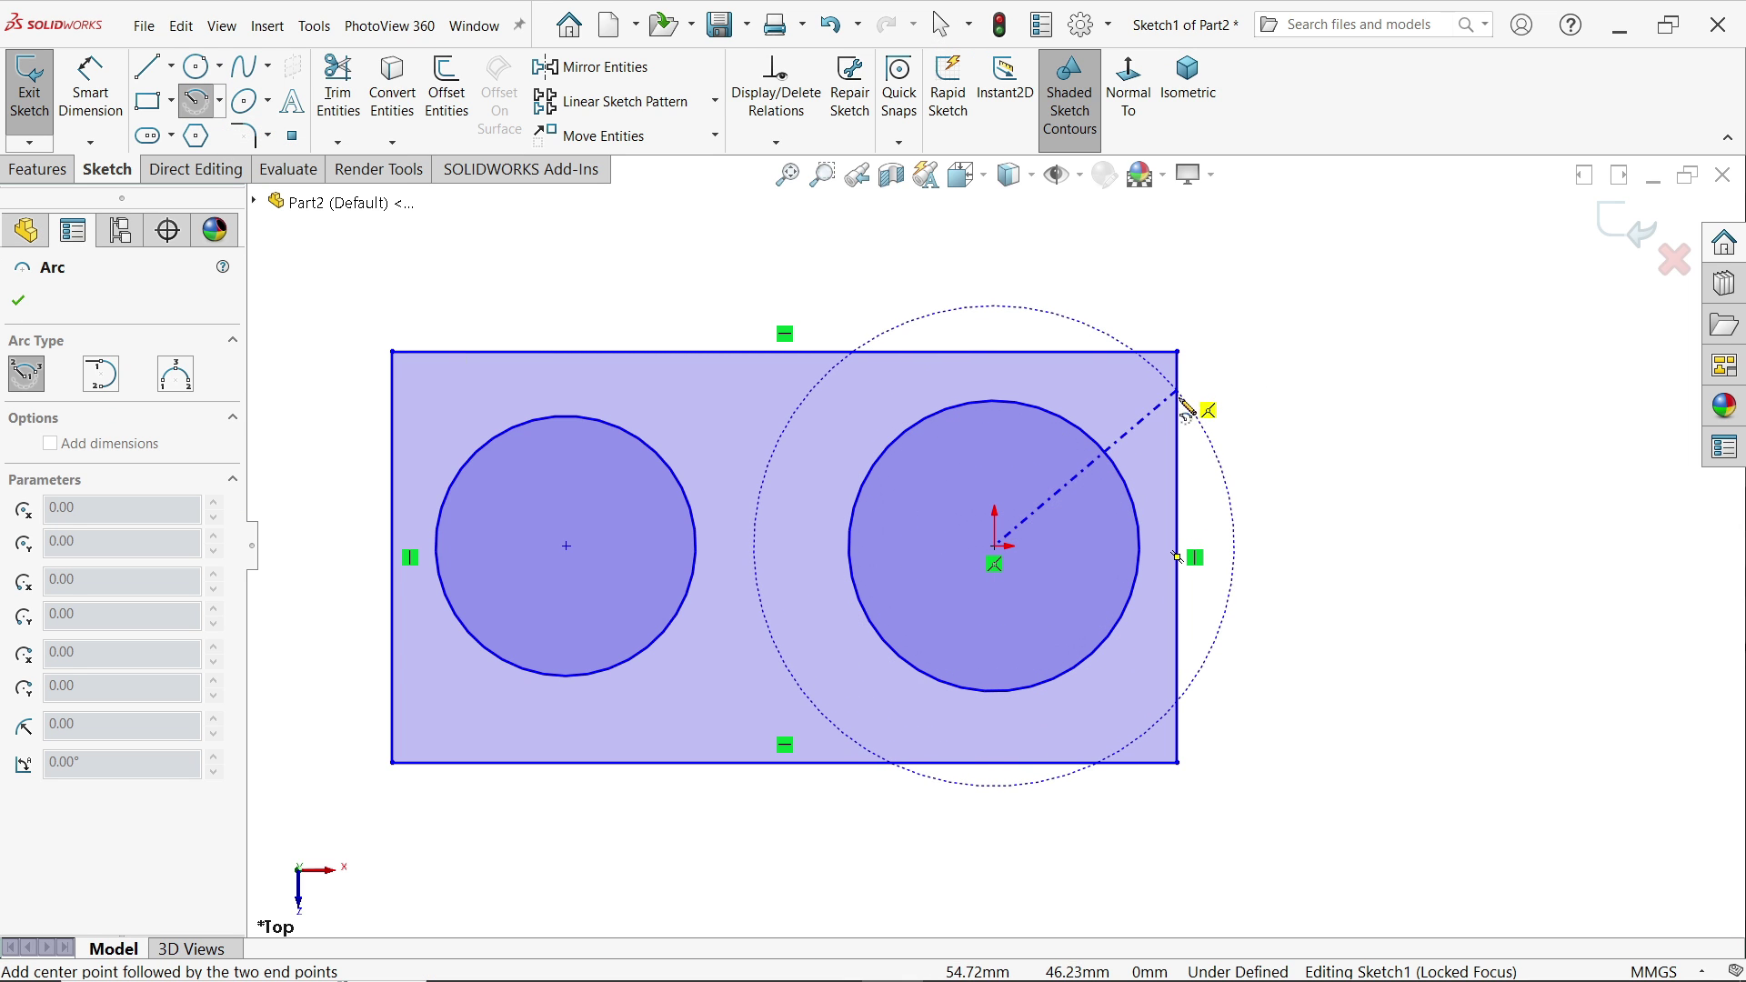
{"action": "left_click", "coordinate": [1181, 705]}
{"action": "right_click", "coordinate": [1362, 565]}
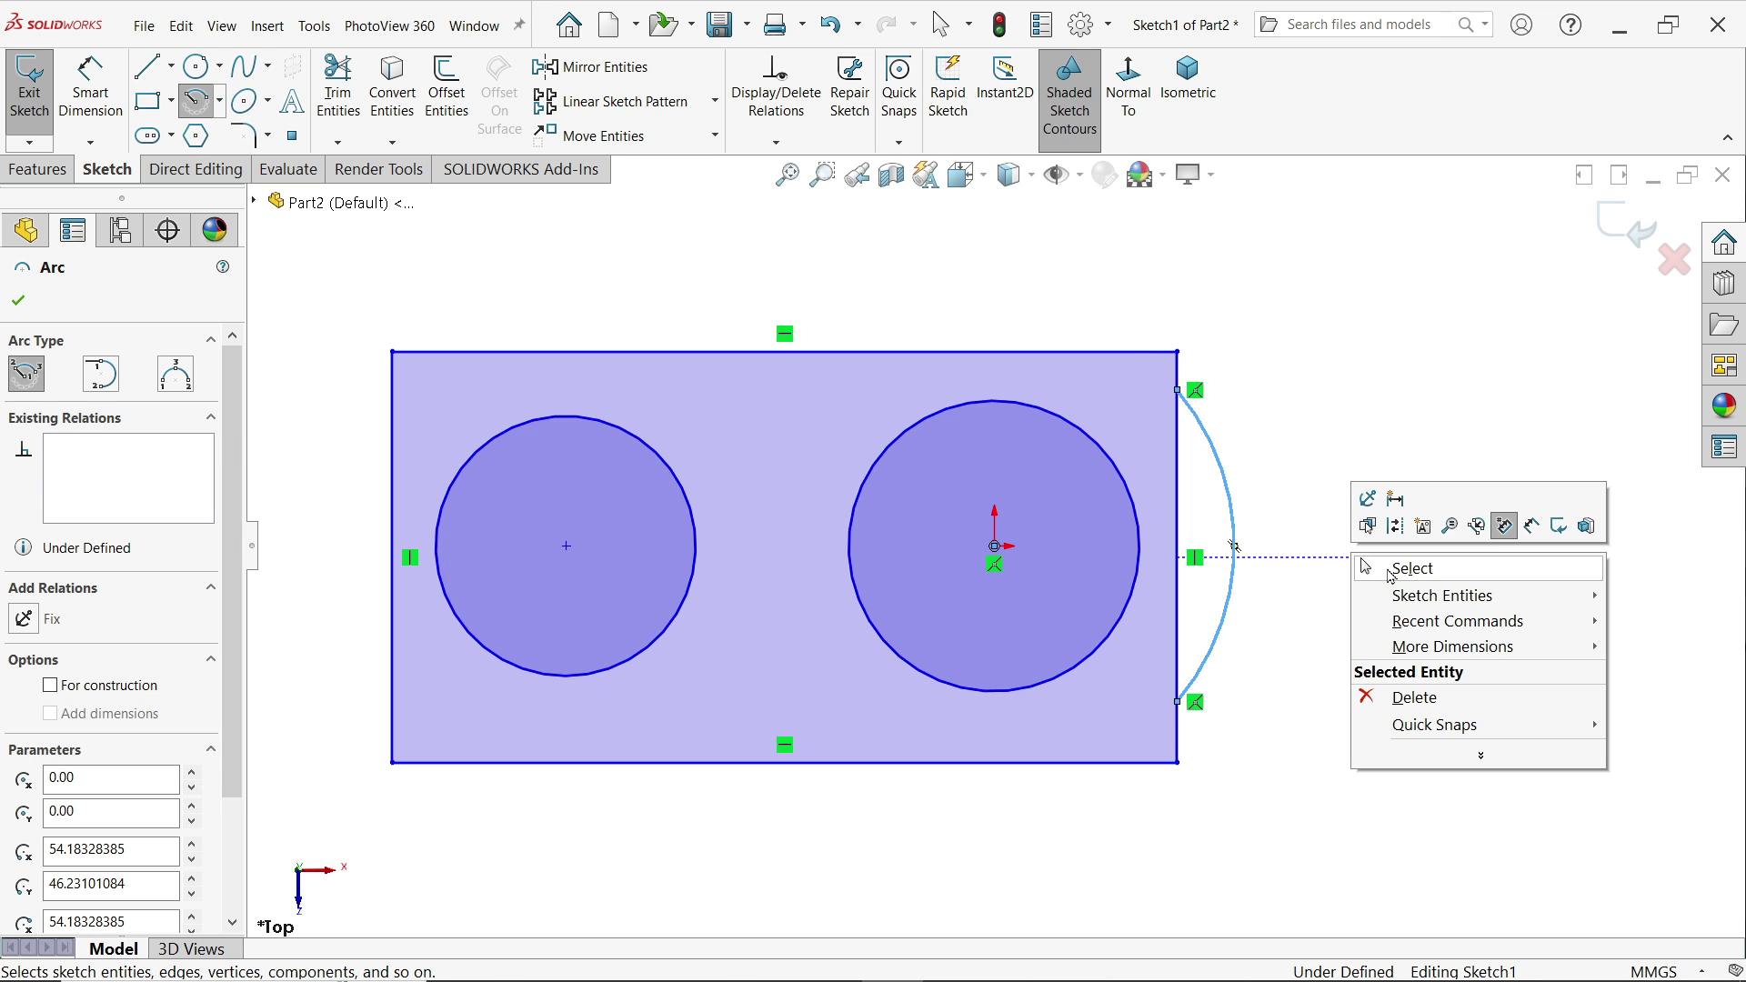
{"action": "left_click", "coordinate": [1388, 573]}
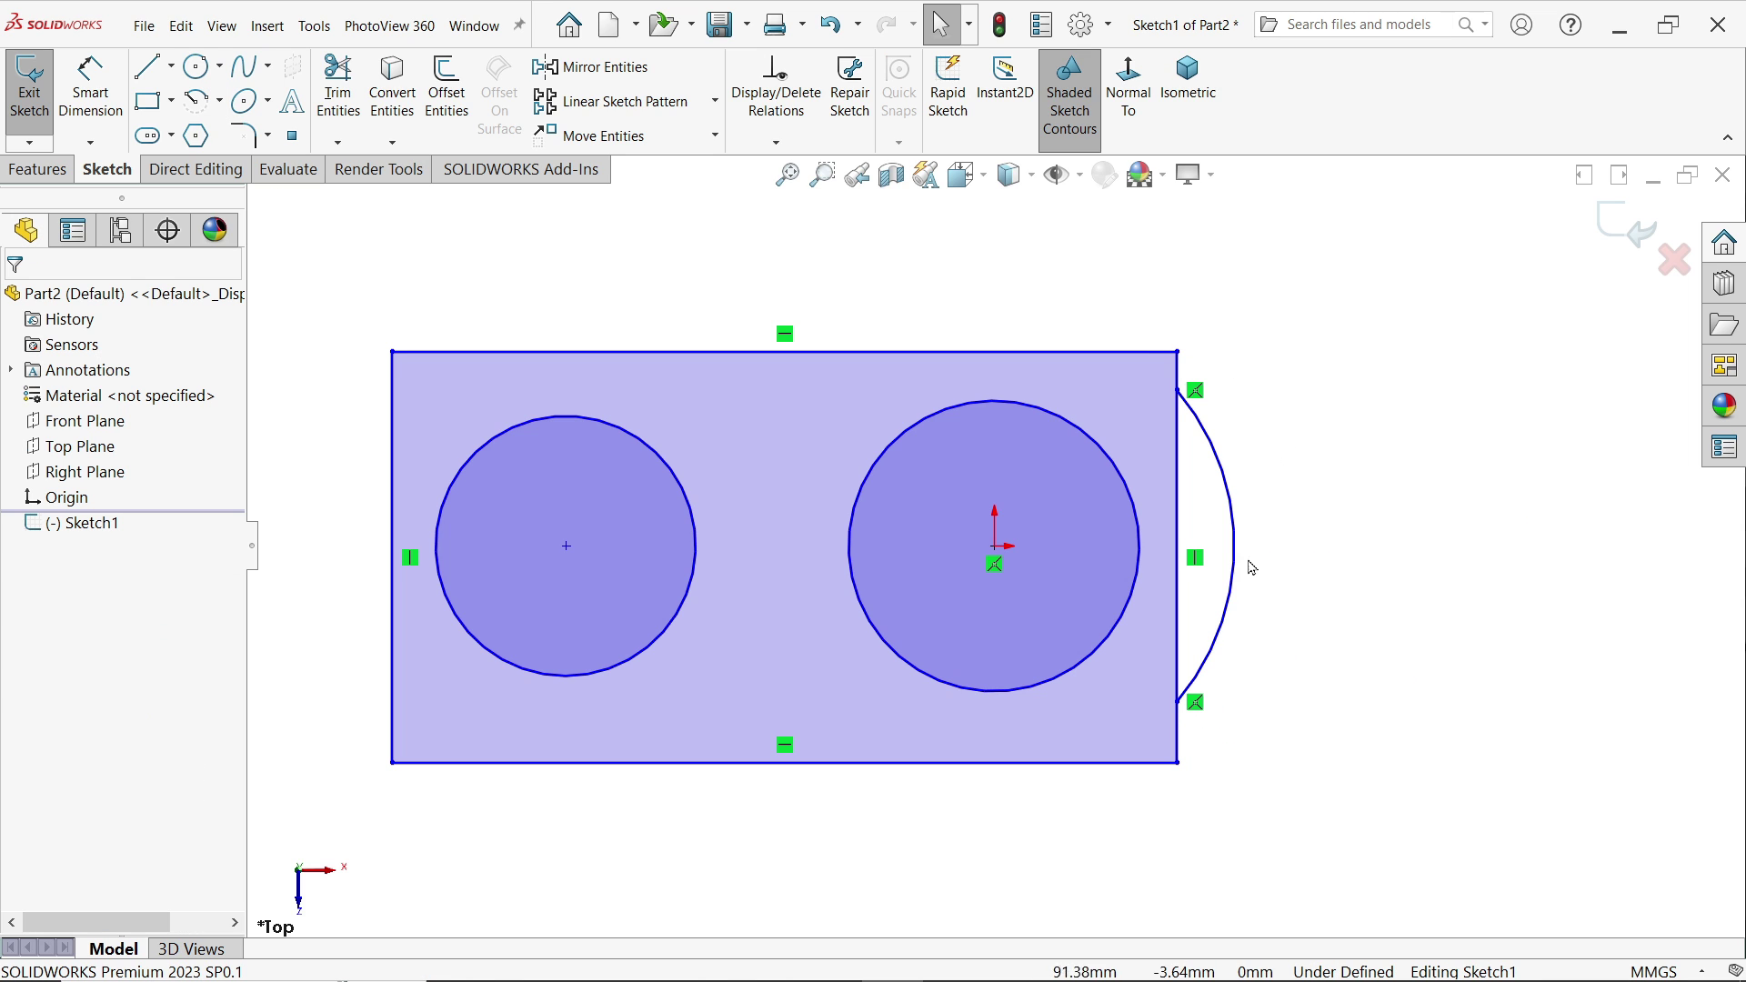
Draw a matching centrepoint arc on the left edge, centred on the left circle.
{"action": "left_click", "coordinate": [198, 101]}
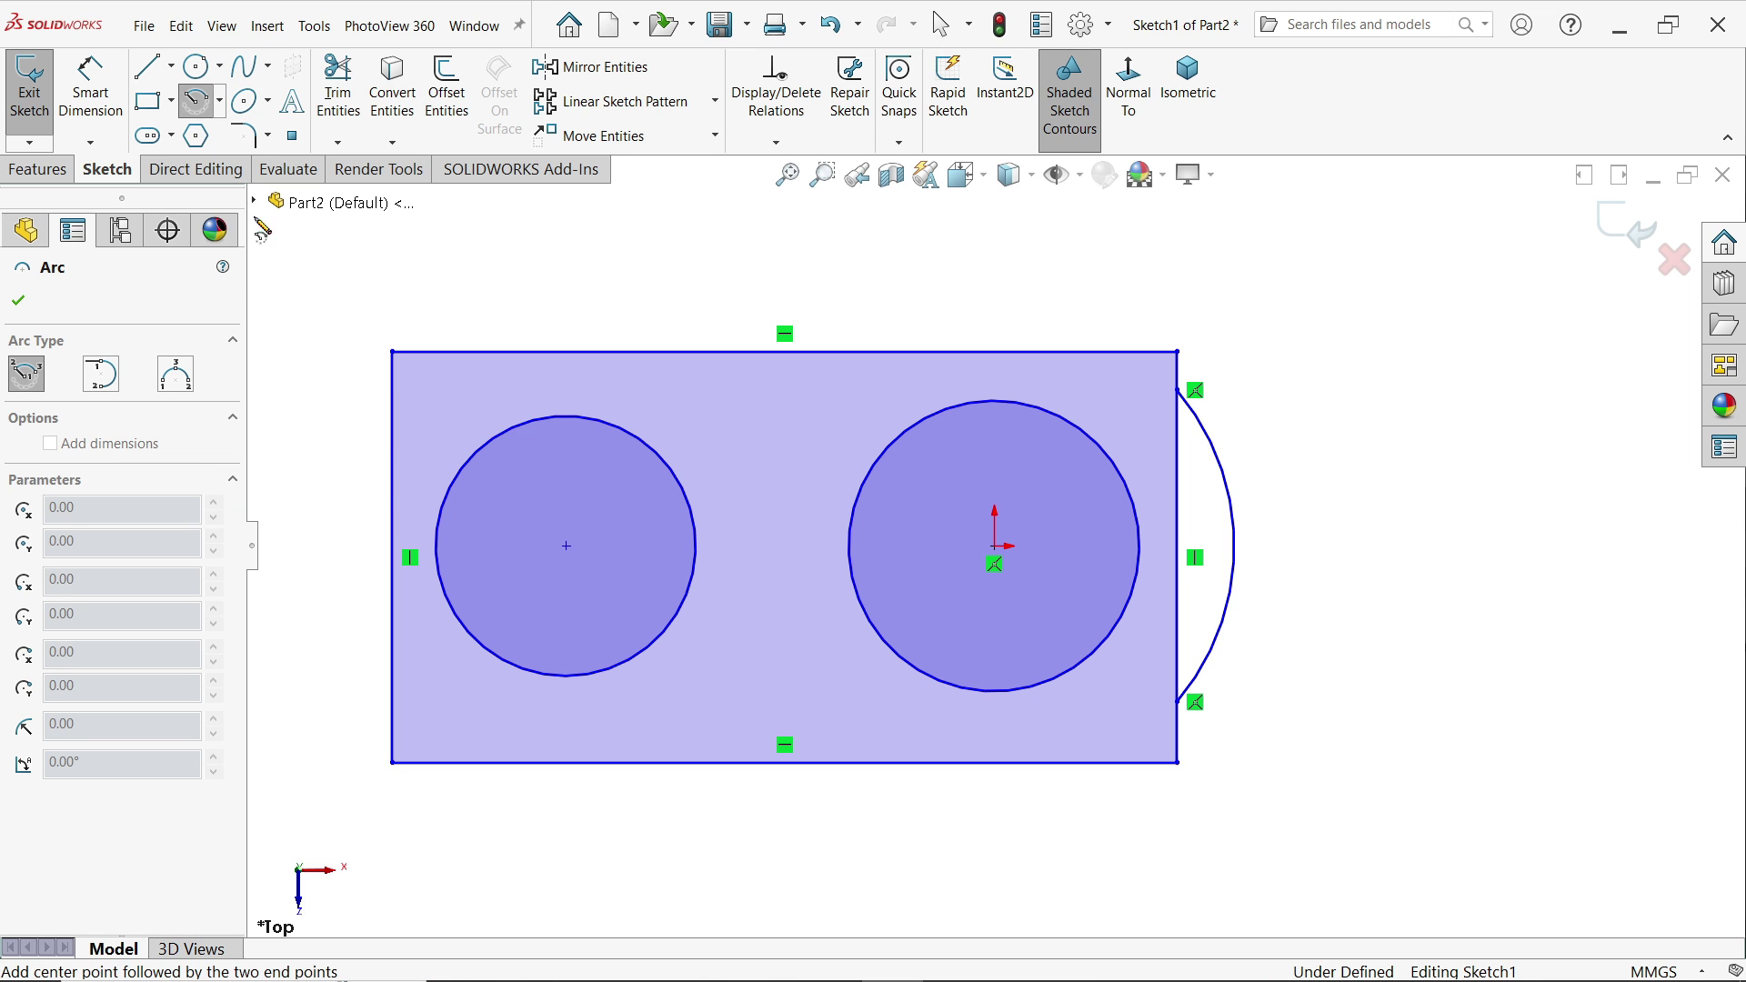
{"action": "left_click", "coordinate": [566, 546]}
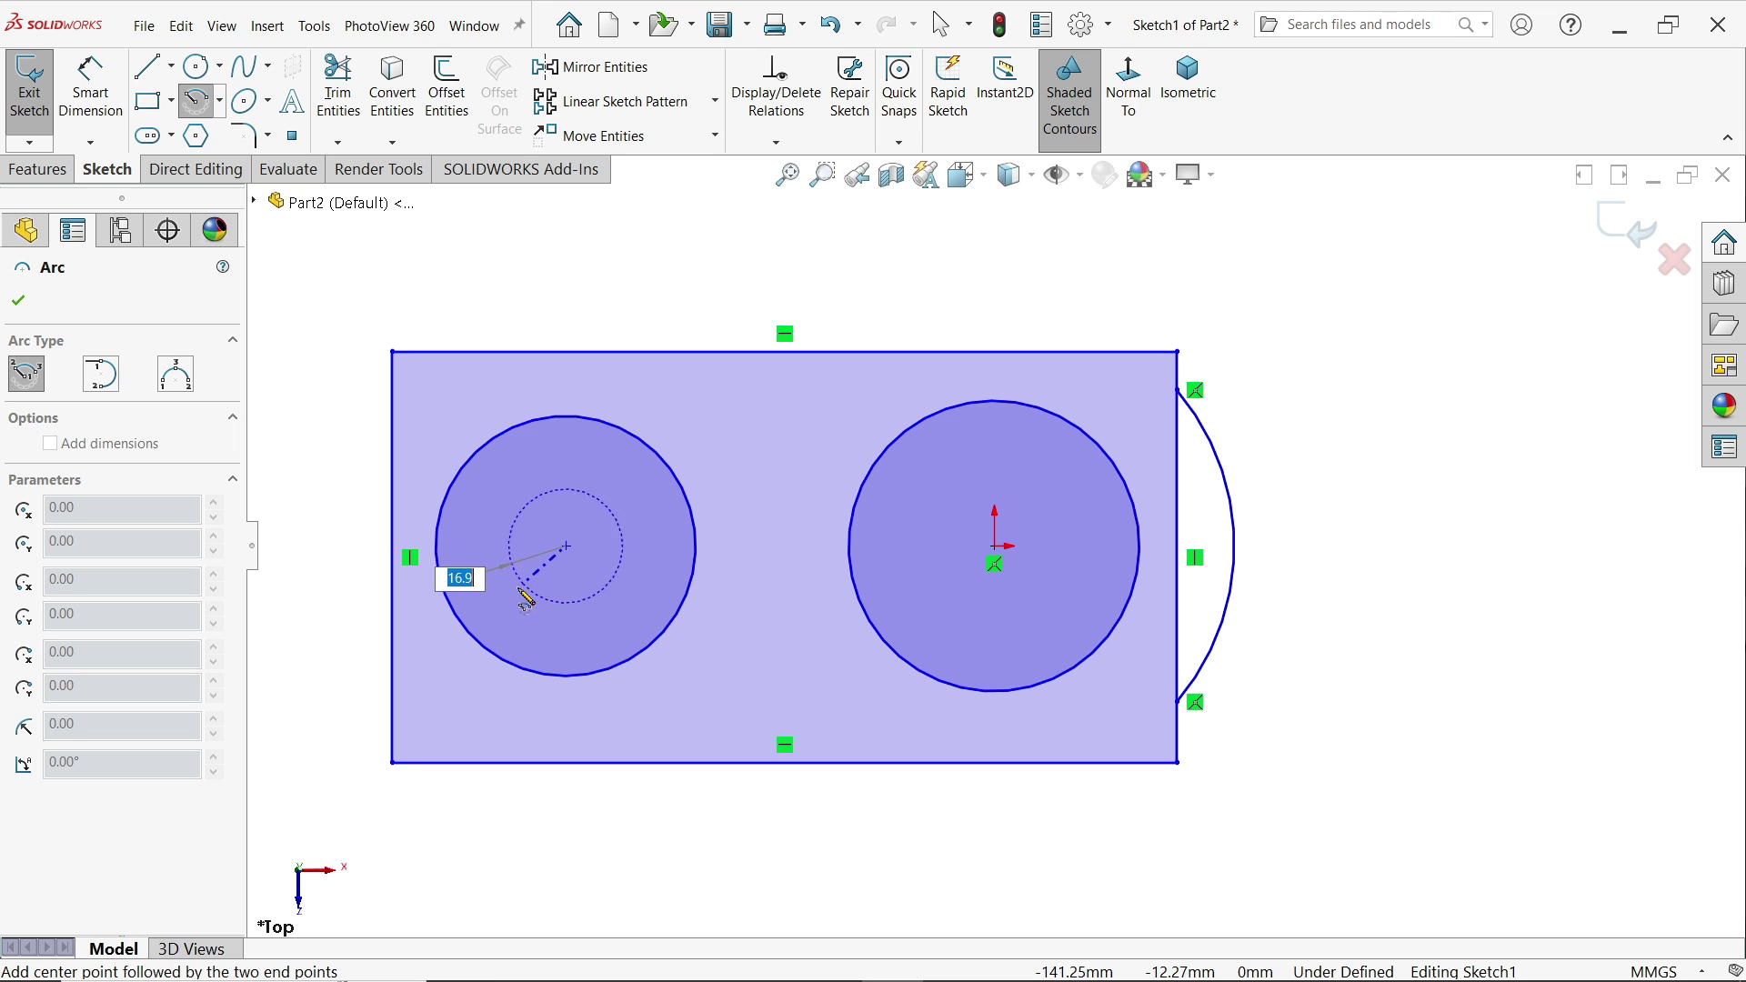
{"action": "left_click", "coordinate": [393, 688]}
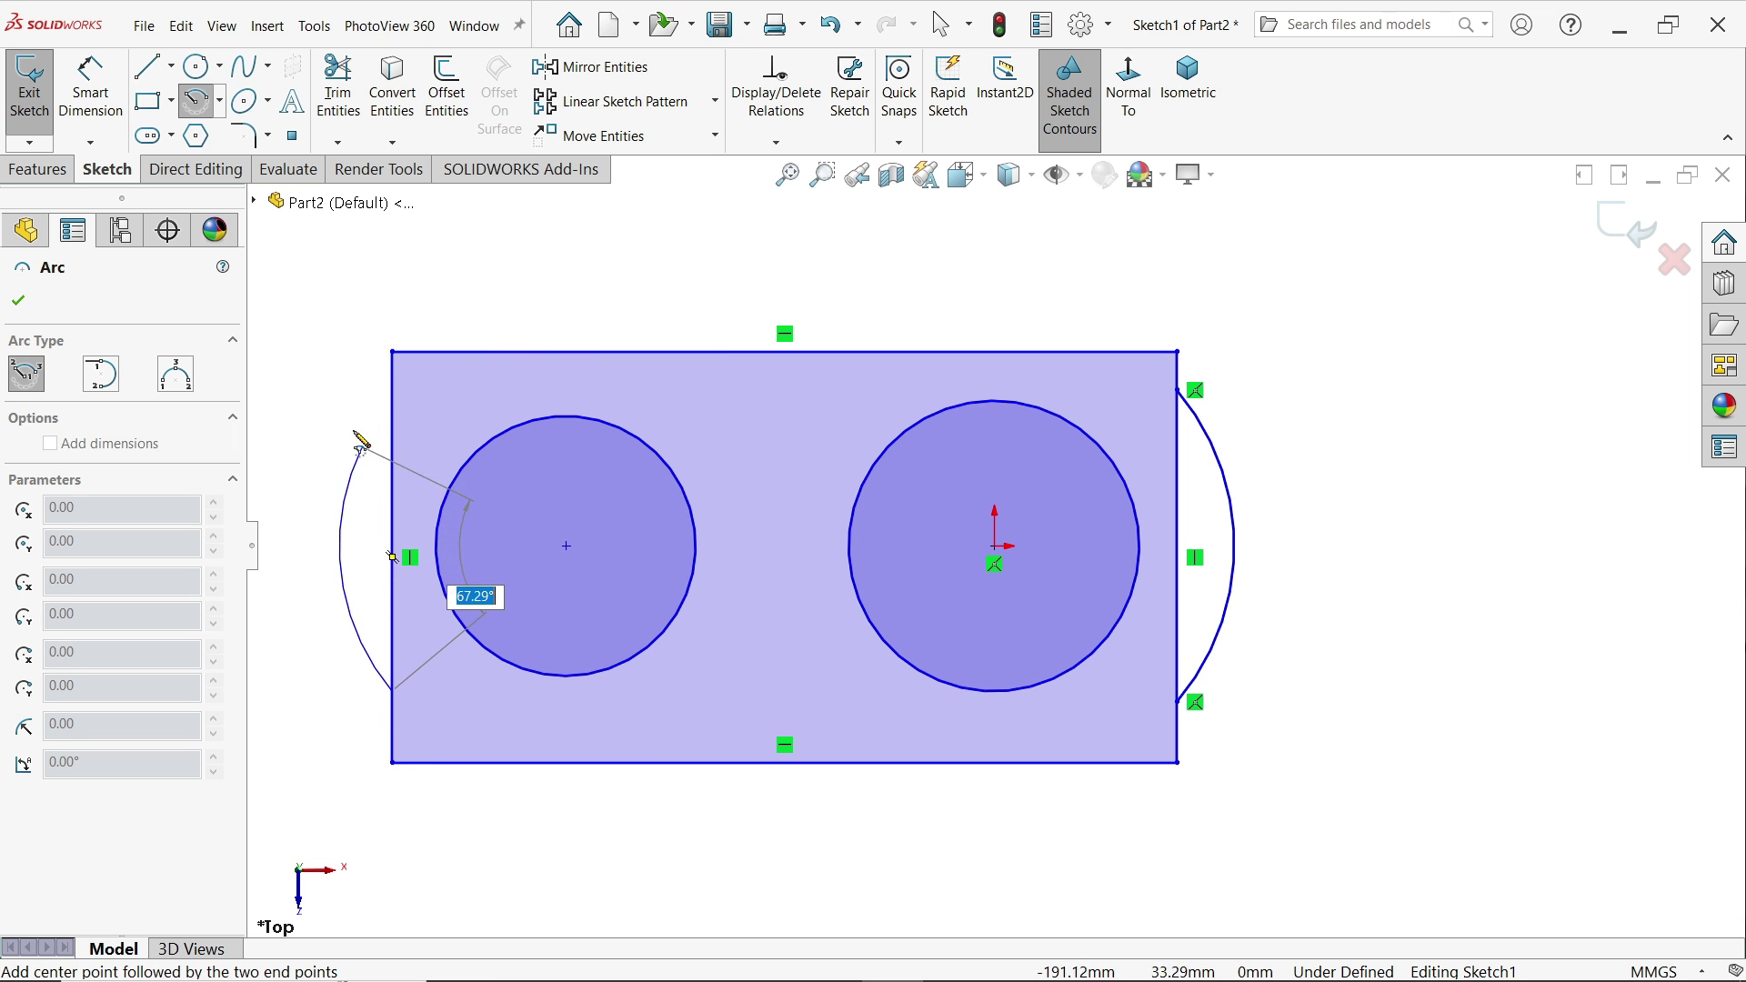
{"action": "left_click", "coordinate": [394, 402]}
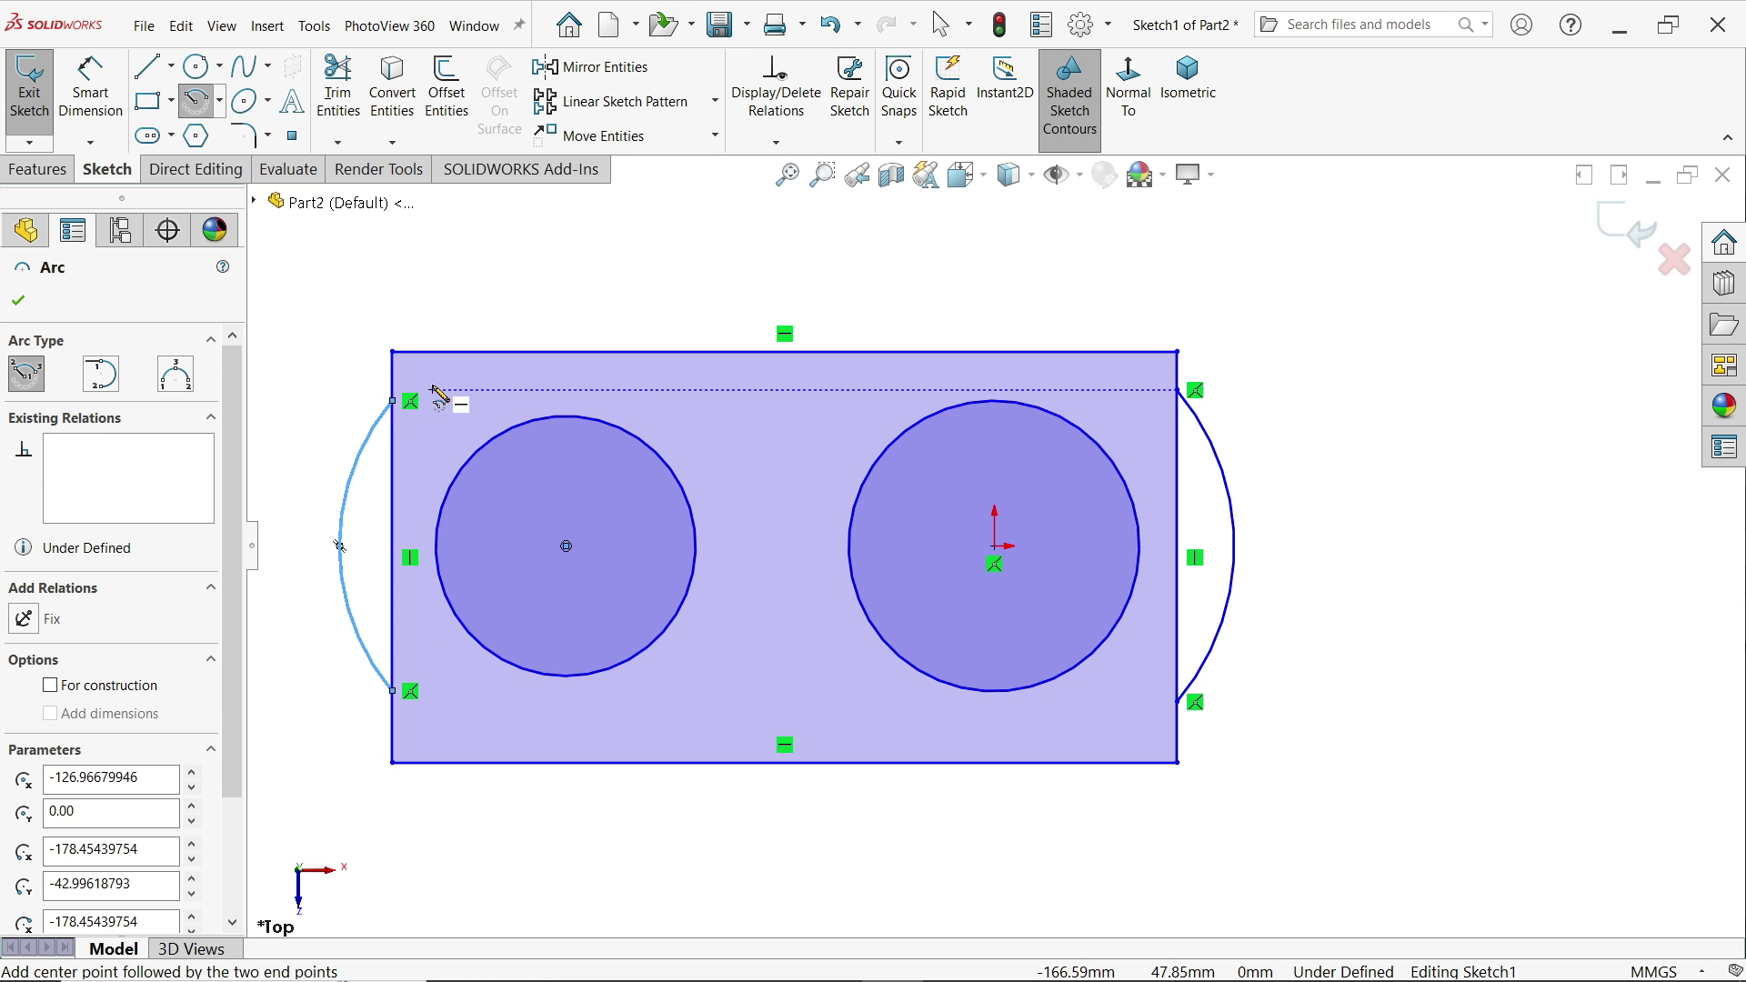
{"action": "key", "text": "Escape"}
{"action": "scroll", "coordinate": [779, 479], "scroll_direction": "down", "scroll_amount": 2}
{"action": "scroll", "coordinate": [806, 494], "scroll_direction": "up", "scroll_amount": 2}
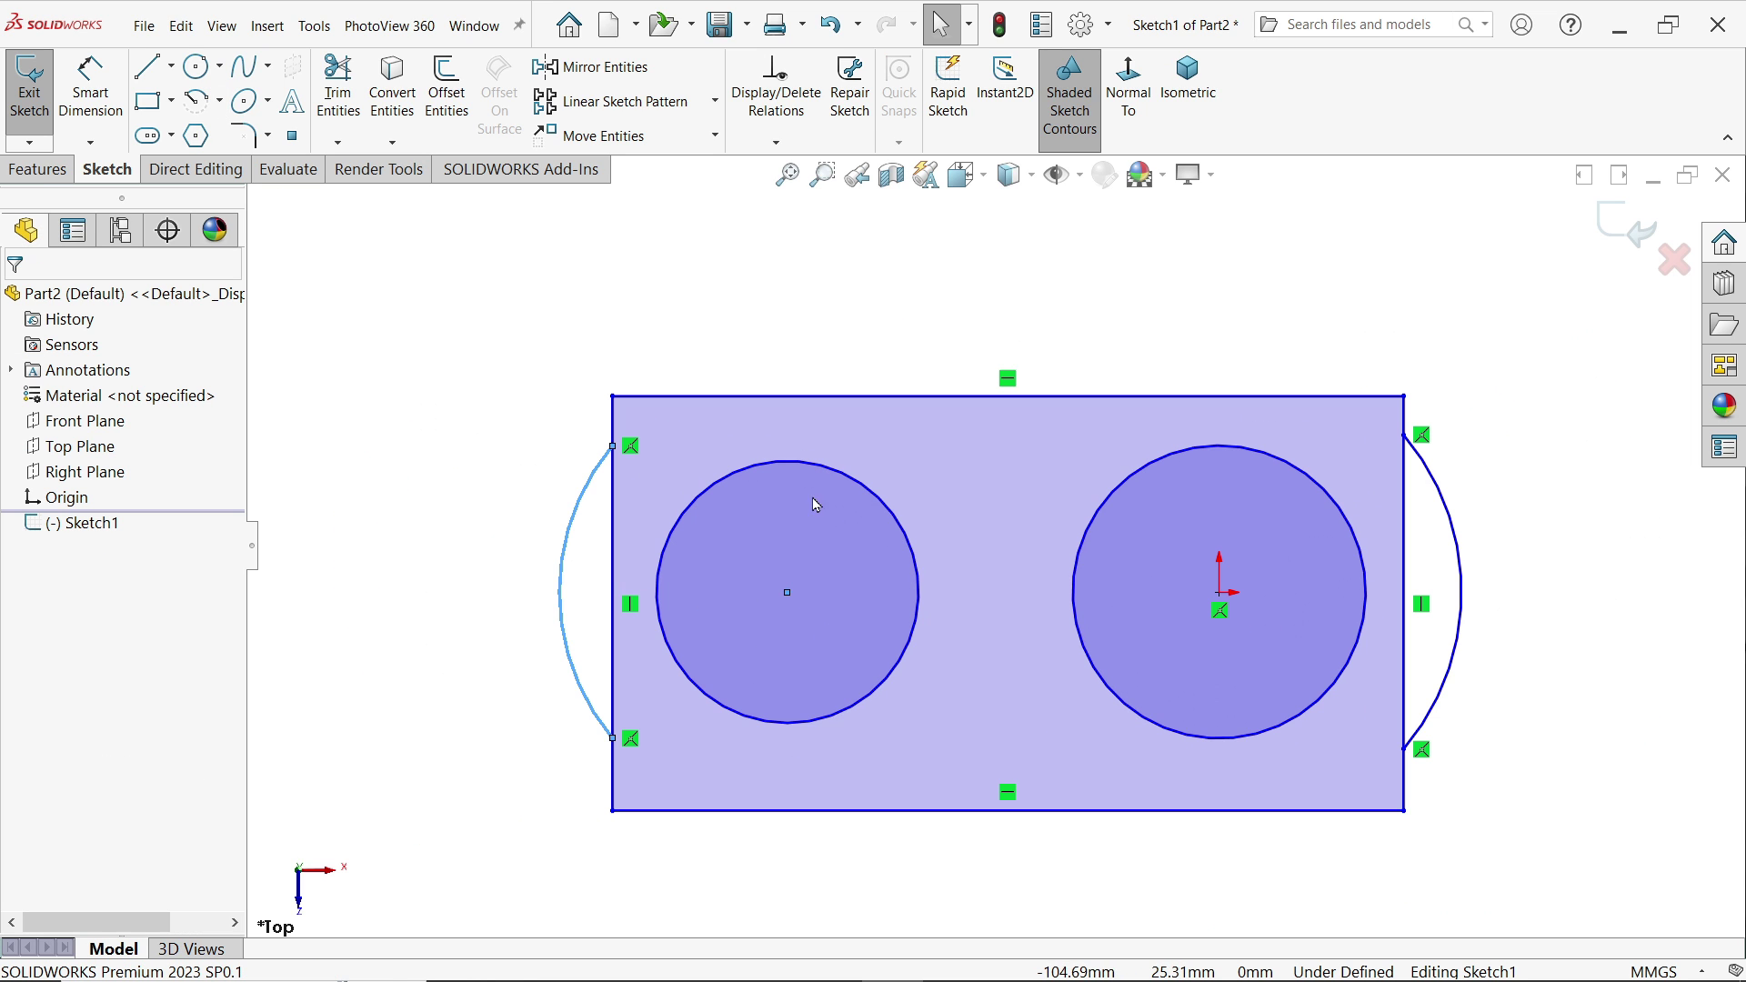
{"action": "scroll", "coordinate": [1094, 595], "scroll_direction": "down", "scroll_amount": 1}
Dimension the right arc's endpoints 5.50 apart and the rectangle height 5.90.
{"action": "left_click", "coordinate": [90, 91]}
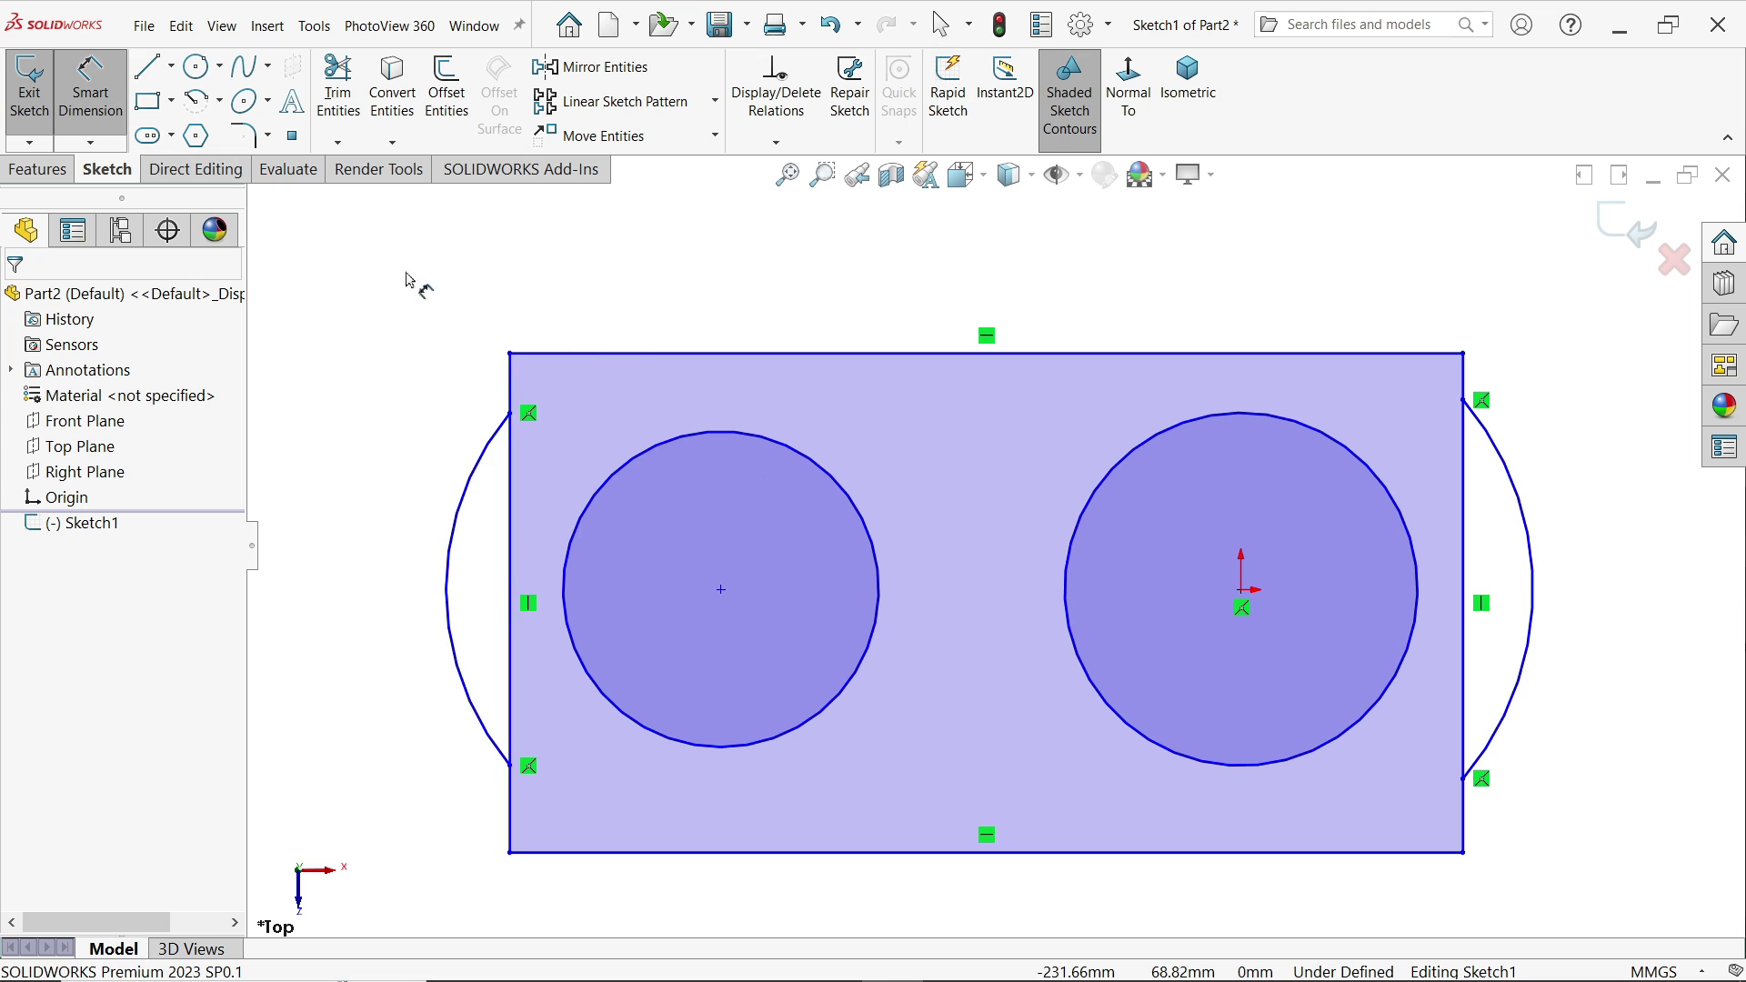
{"action": "scroll", "coordinate": [985, 587], "scroll_direction": "up", "scroll_amount": 2}
{"action": "scroll", "coordinate": [1146, 624], "scroll_direction": "down", "scroll_amount": 2}
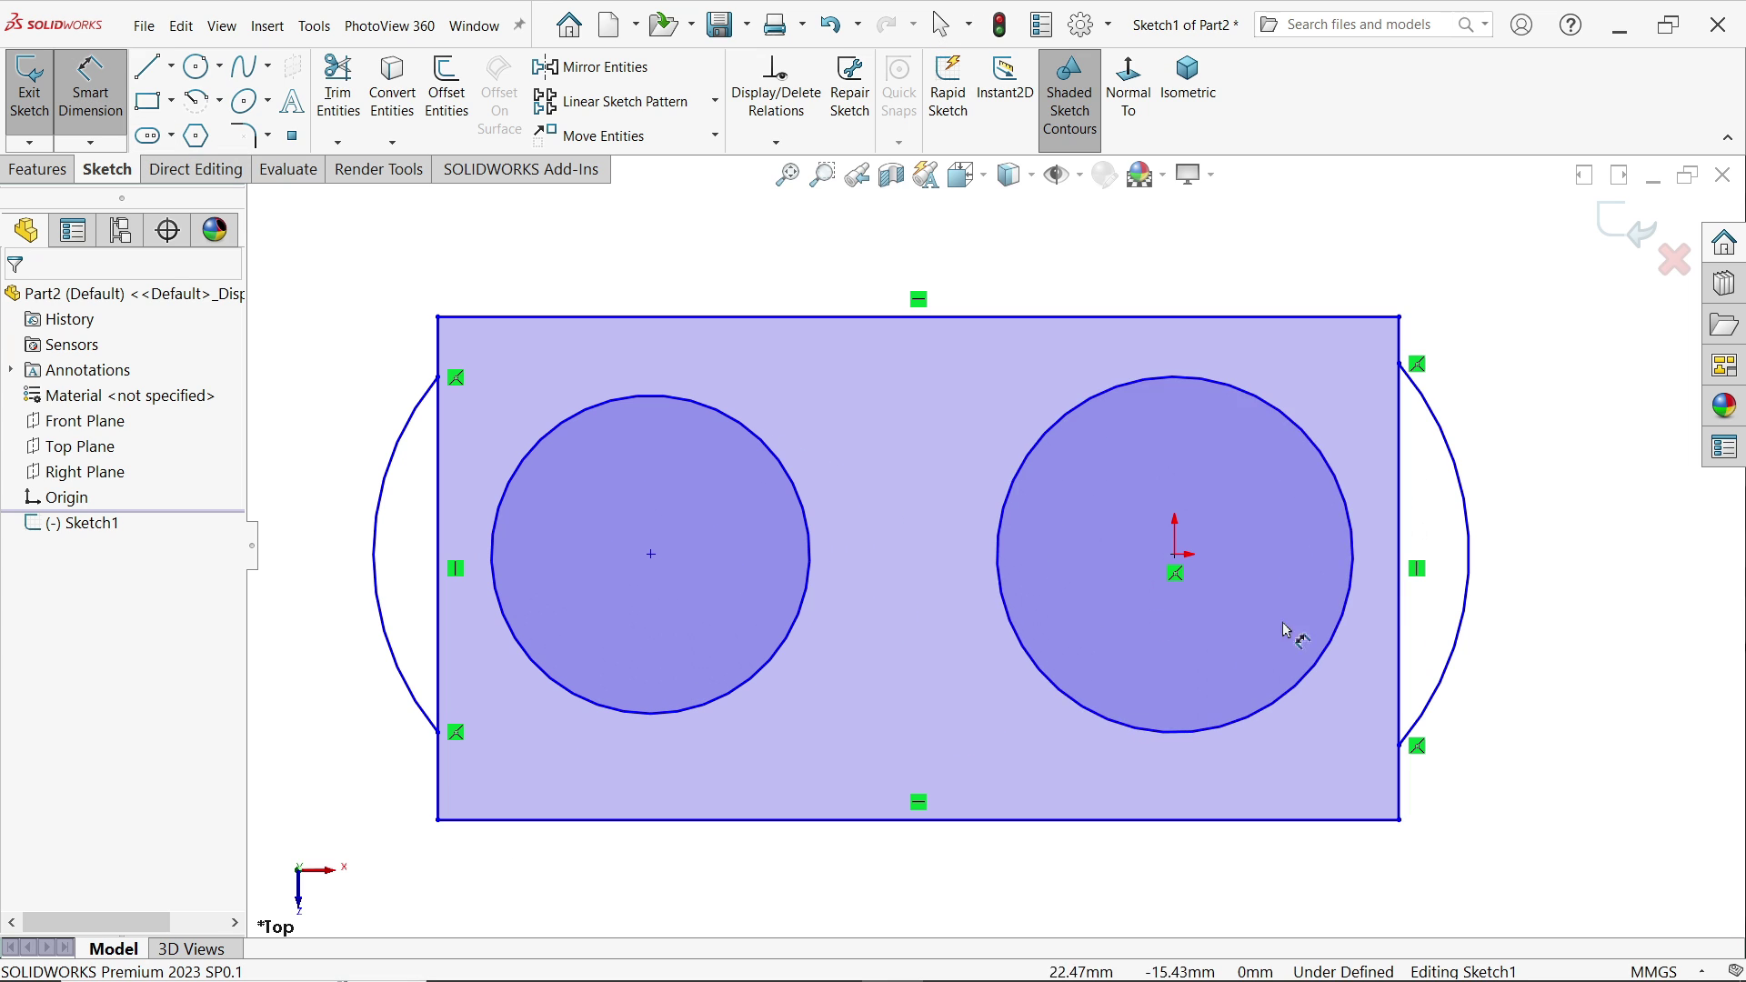
{"action": "left_click", "coordinate": [1401, 366]}
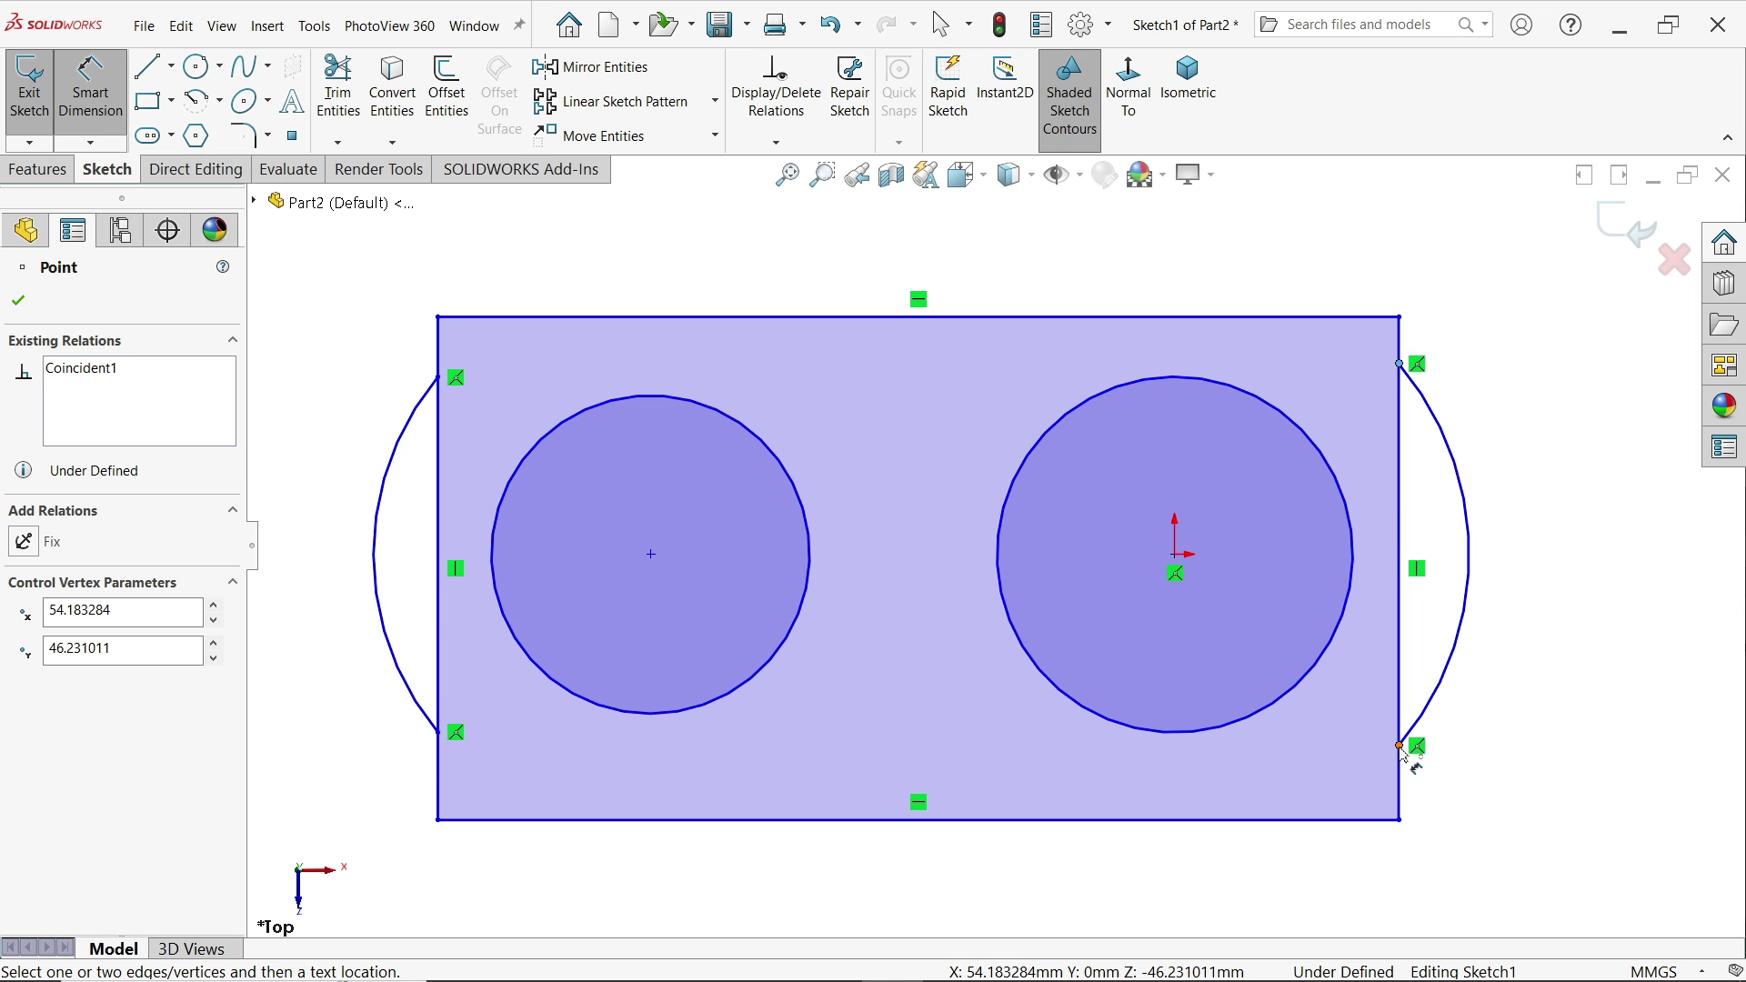
{"action": "left_click", "coordinate": [1400, 746]}
{"action": "left_click", "coordinate": [1562, 563]}
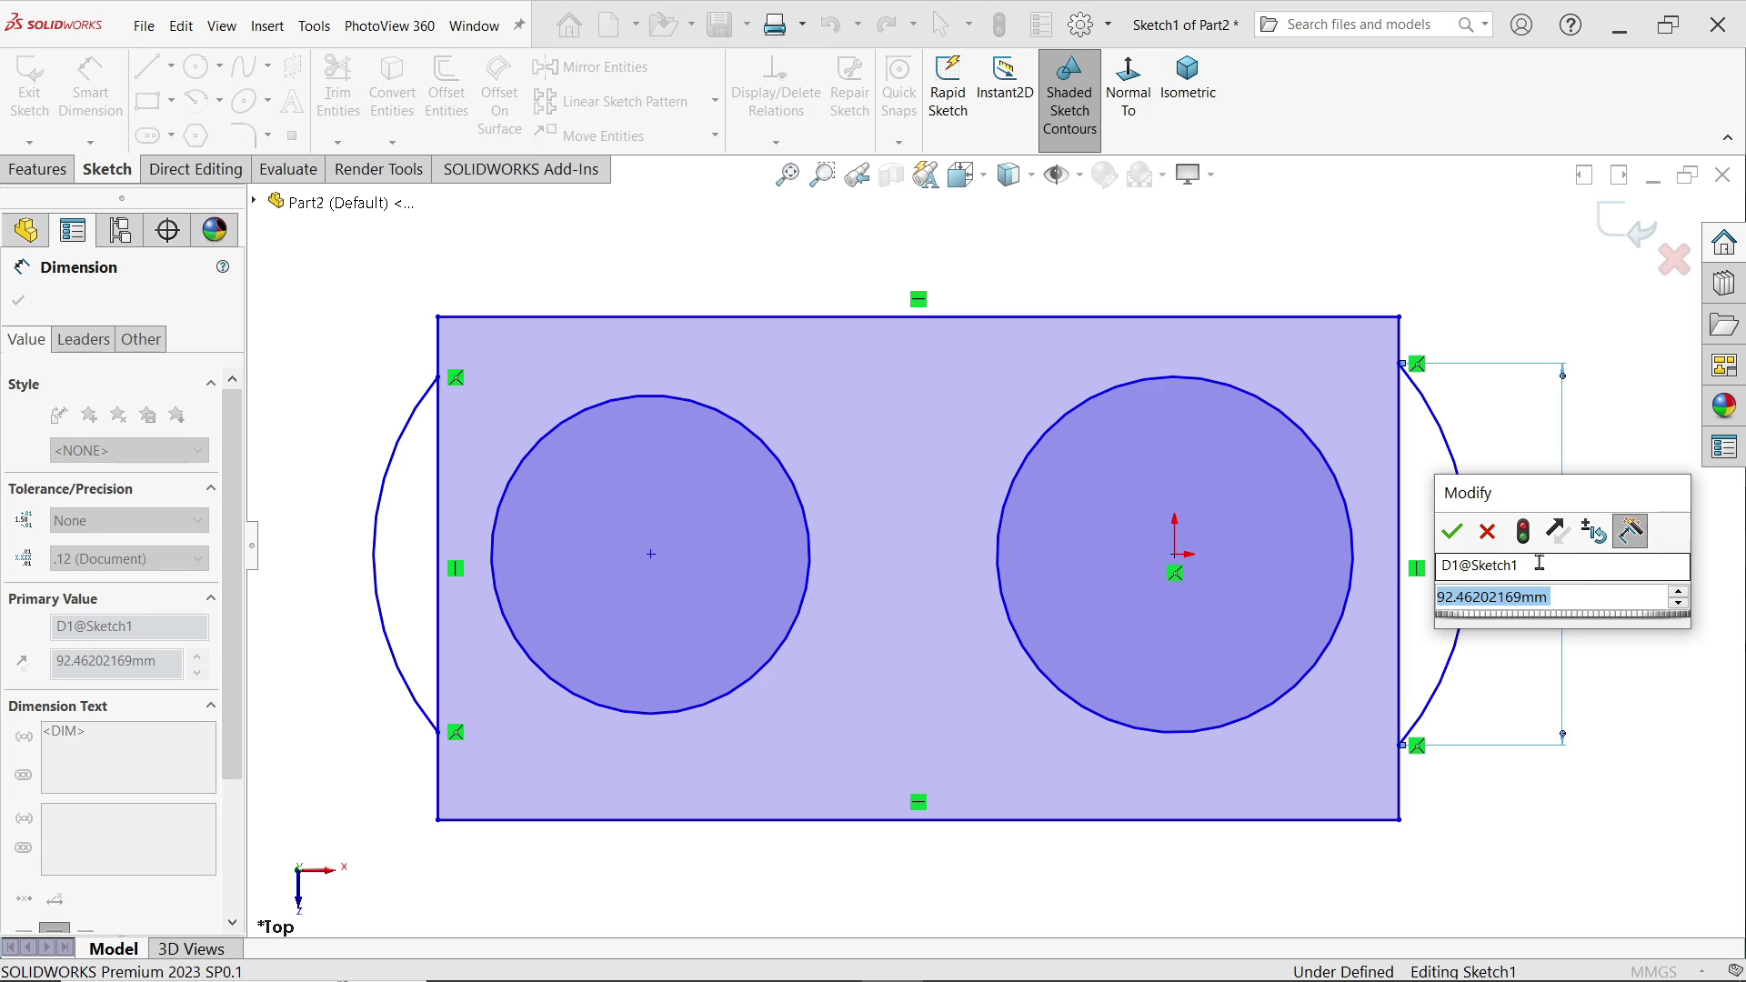
{"action": "type", "text": "5.5"}
{"action": "key", "text": "Return"}
{"action": "left_click", "coordinate": [1403, 346]}
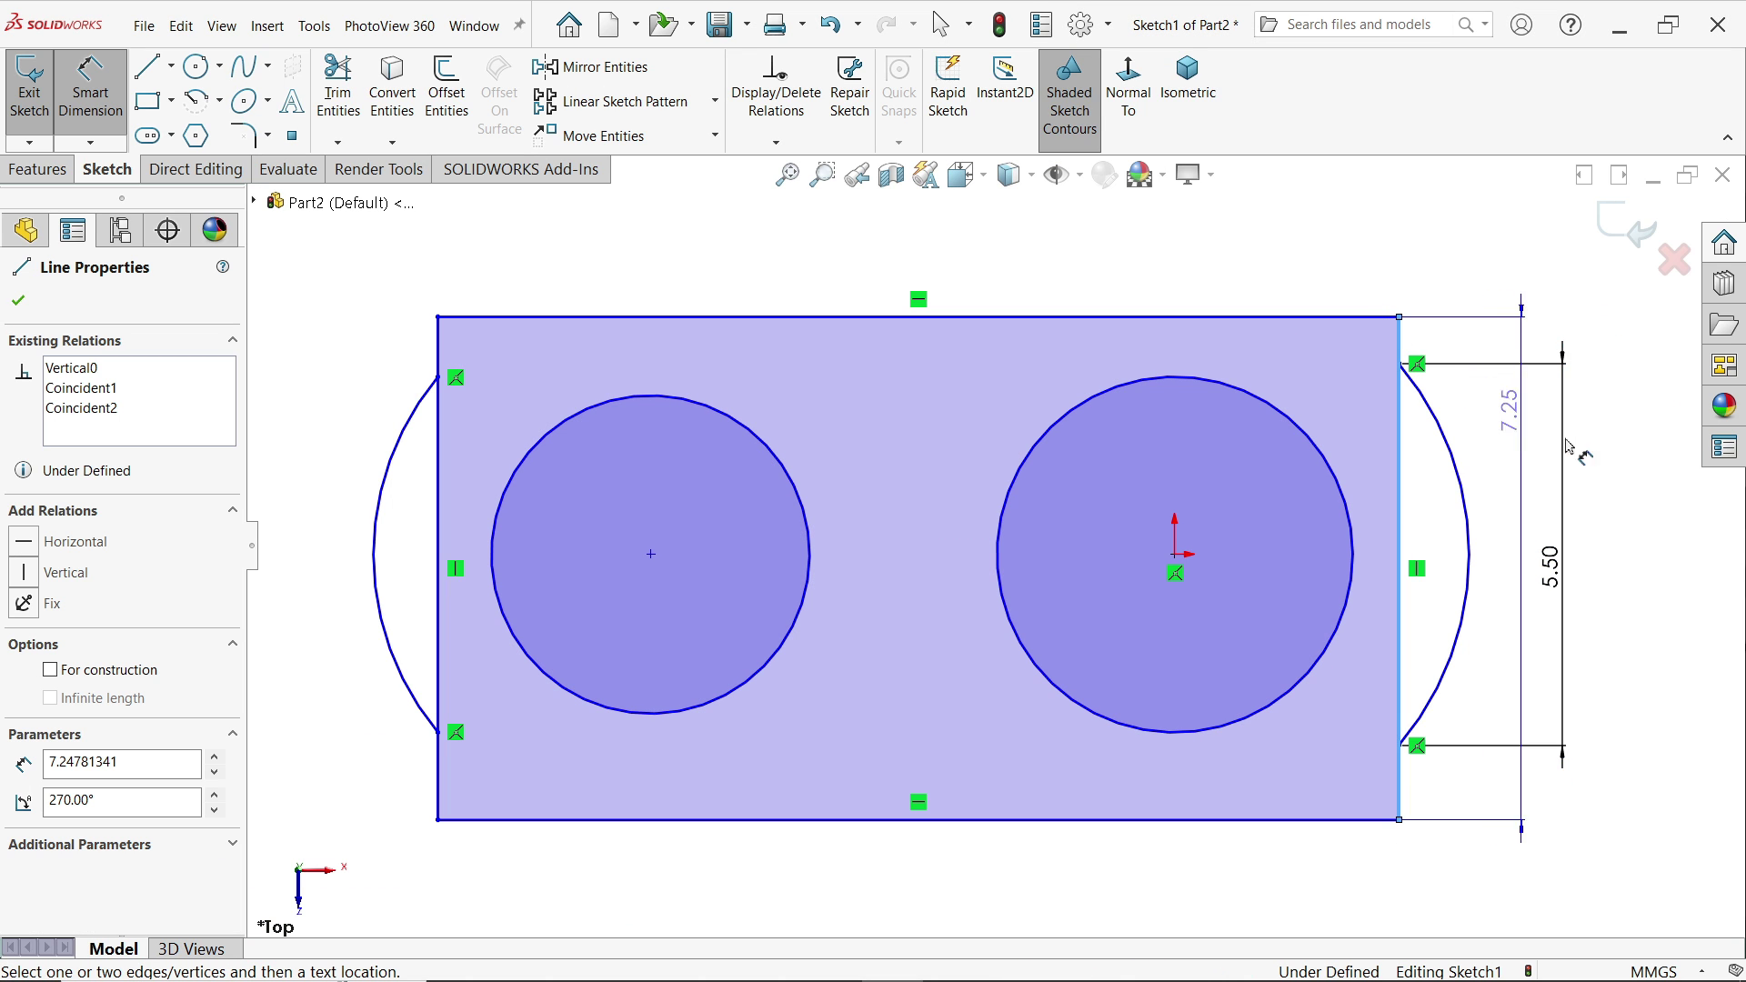
{"action": "left_click", "coordinate": [1626, 509]}
{"action": "type", "text": "5.9"}
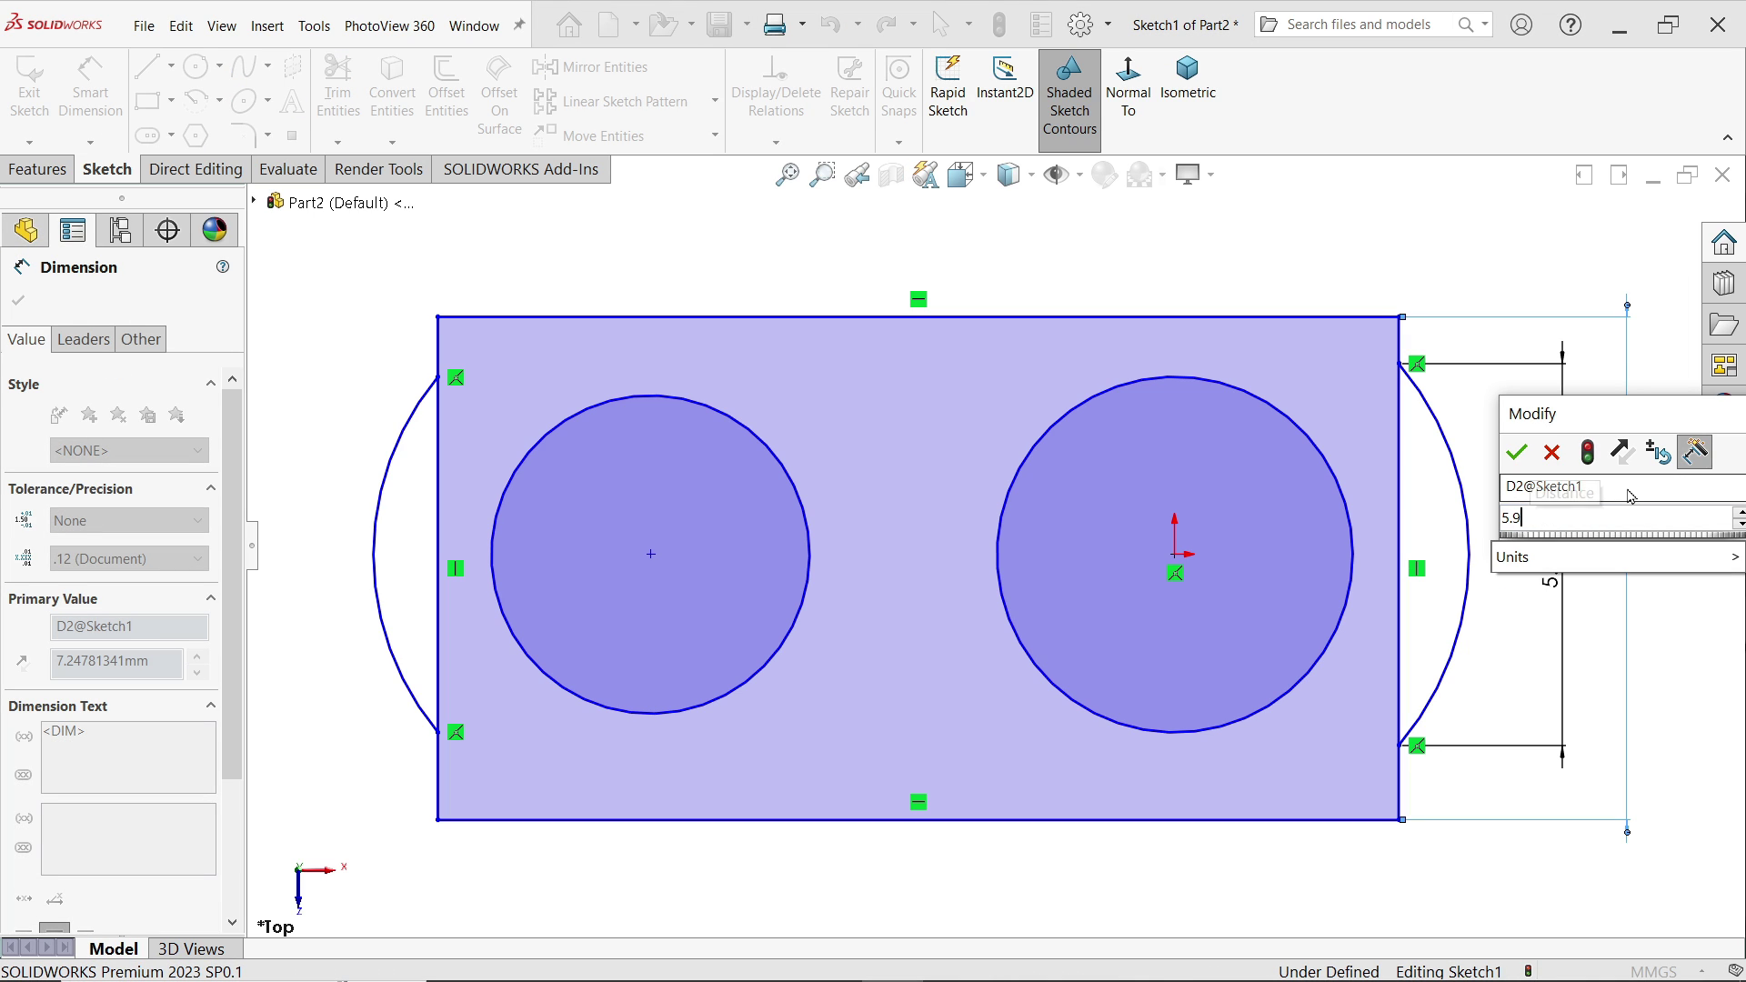
{"action": "left_click", "coordinate": [1516, 452]}
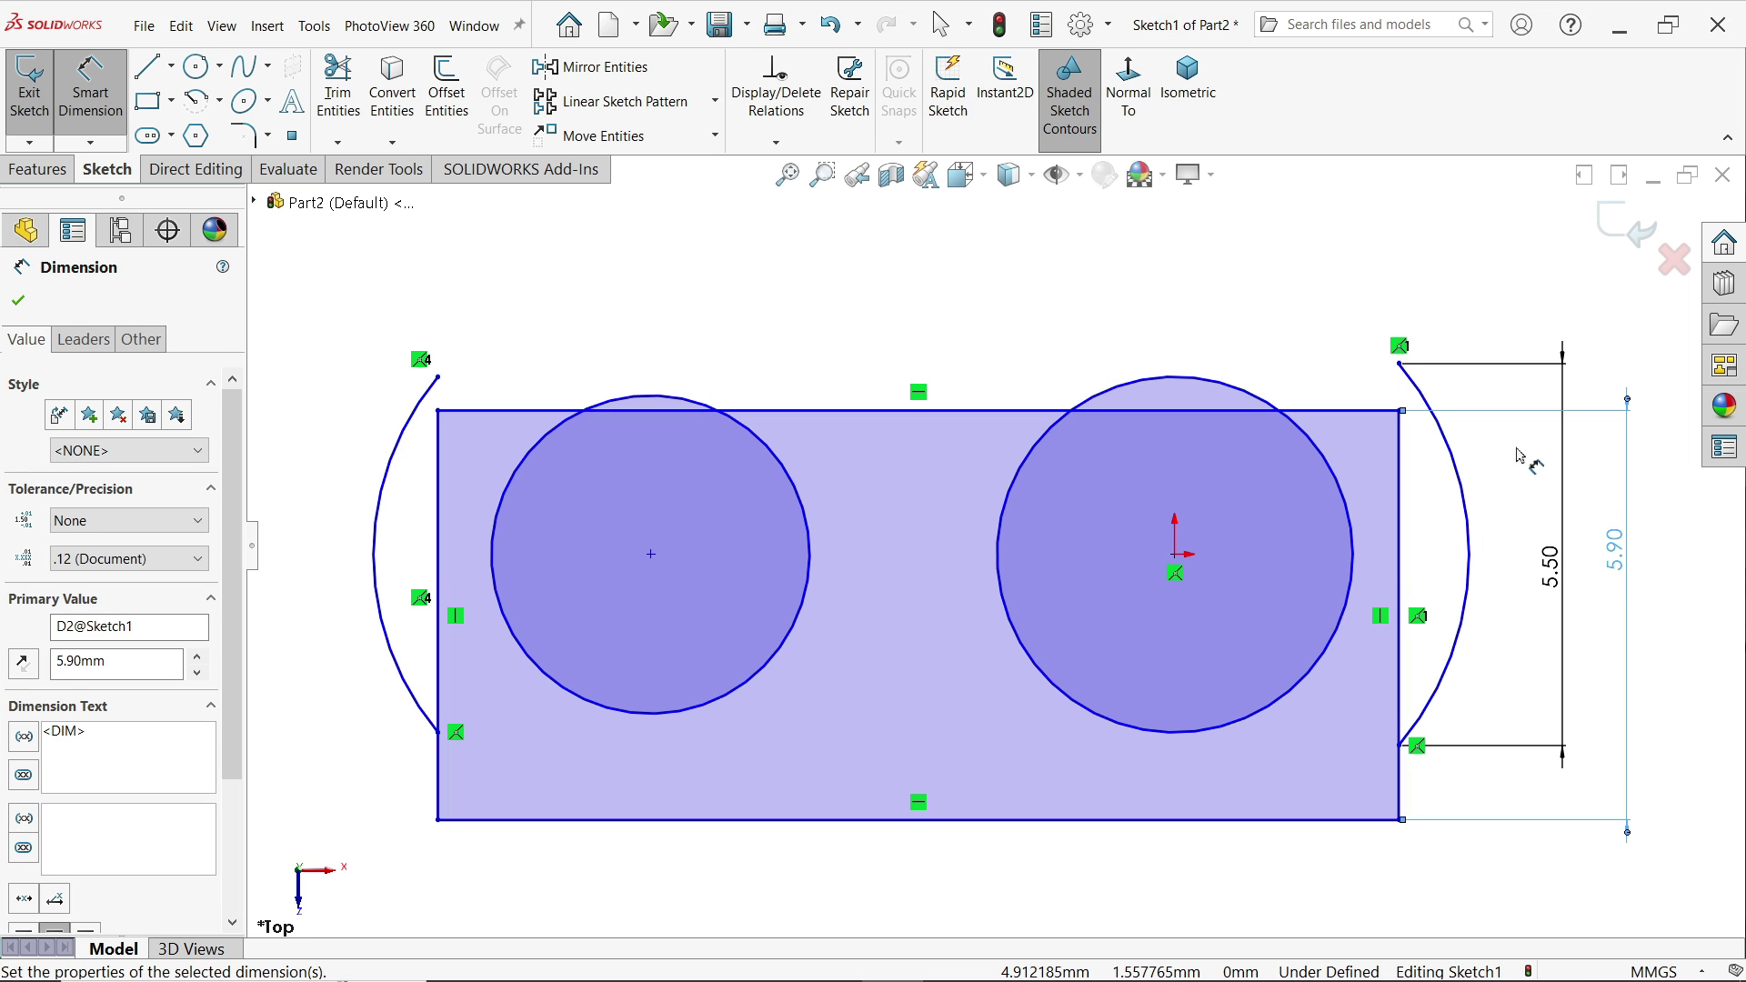
Dimension the right circle centre to the top edge with equation D2@Sketch1/2, giving 2.95.
{"action": "left_click", "coordinate": [1175, 556]}
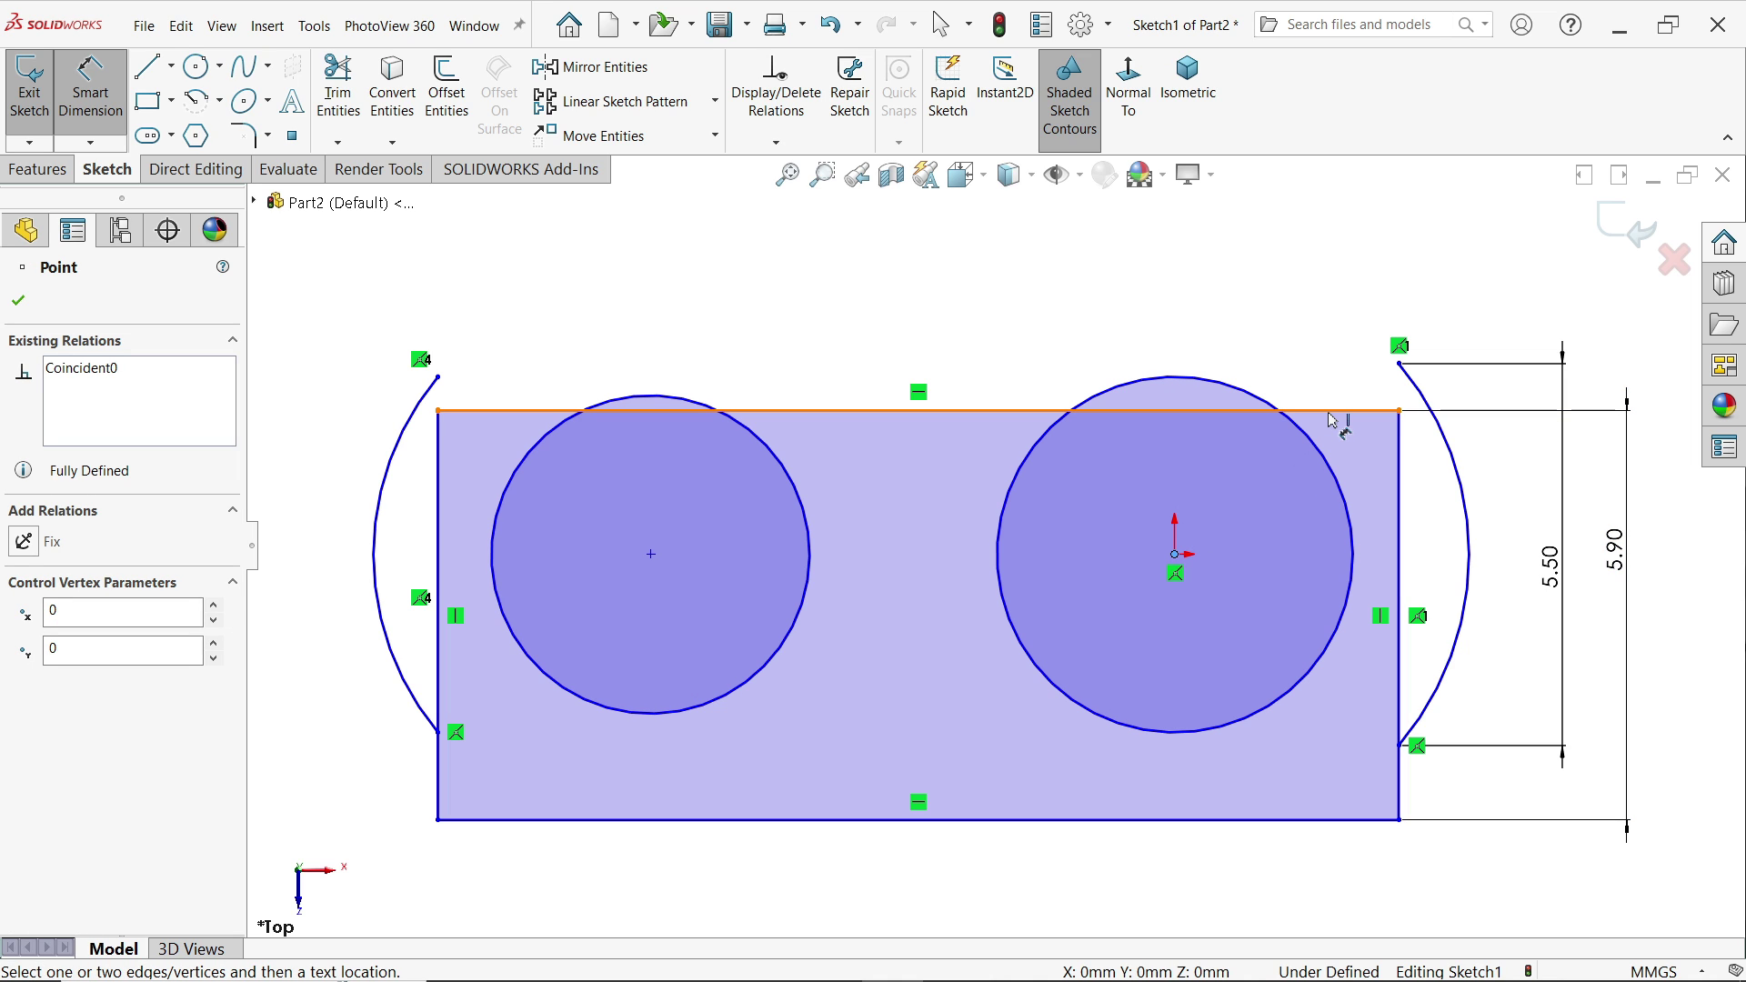
{"action": "left_click", "coordinate": [1335, 412]}
{"action": "scroll", "coordinate": [1001, 546], "scroll_direction": "up", "scroll_amount": 5}
{"action": "left_click", "coordinate": [1466, 450]}
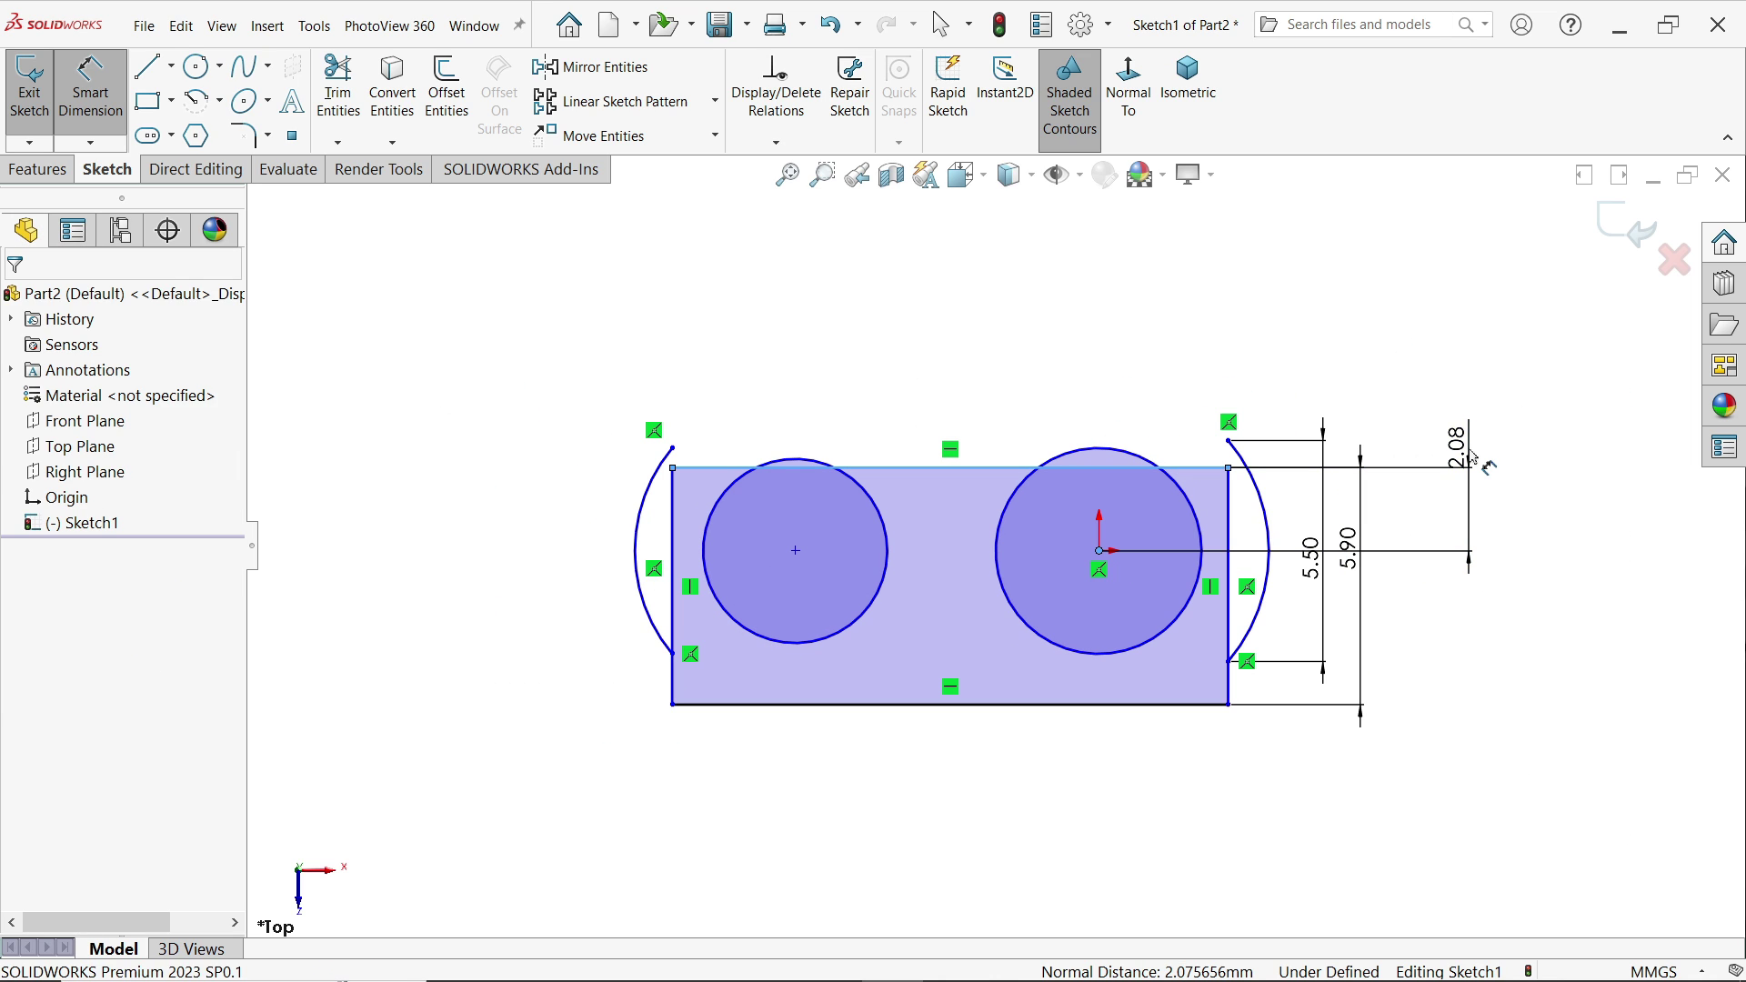
{"action": "type", "text": "="}
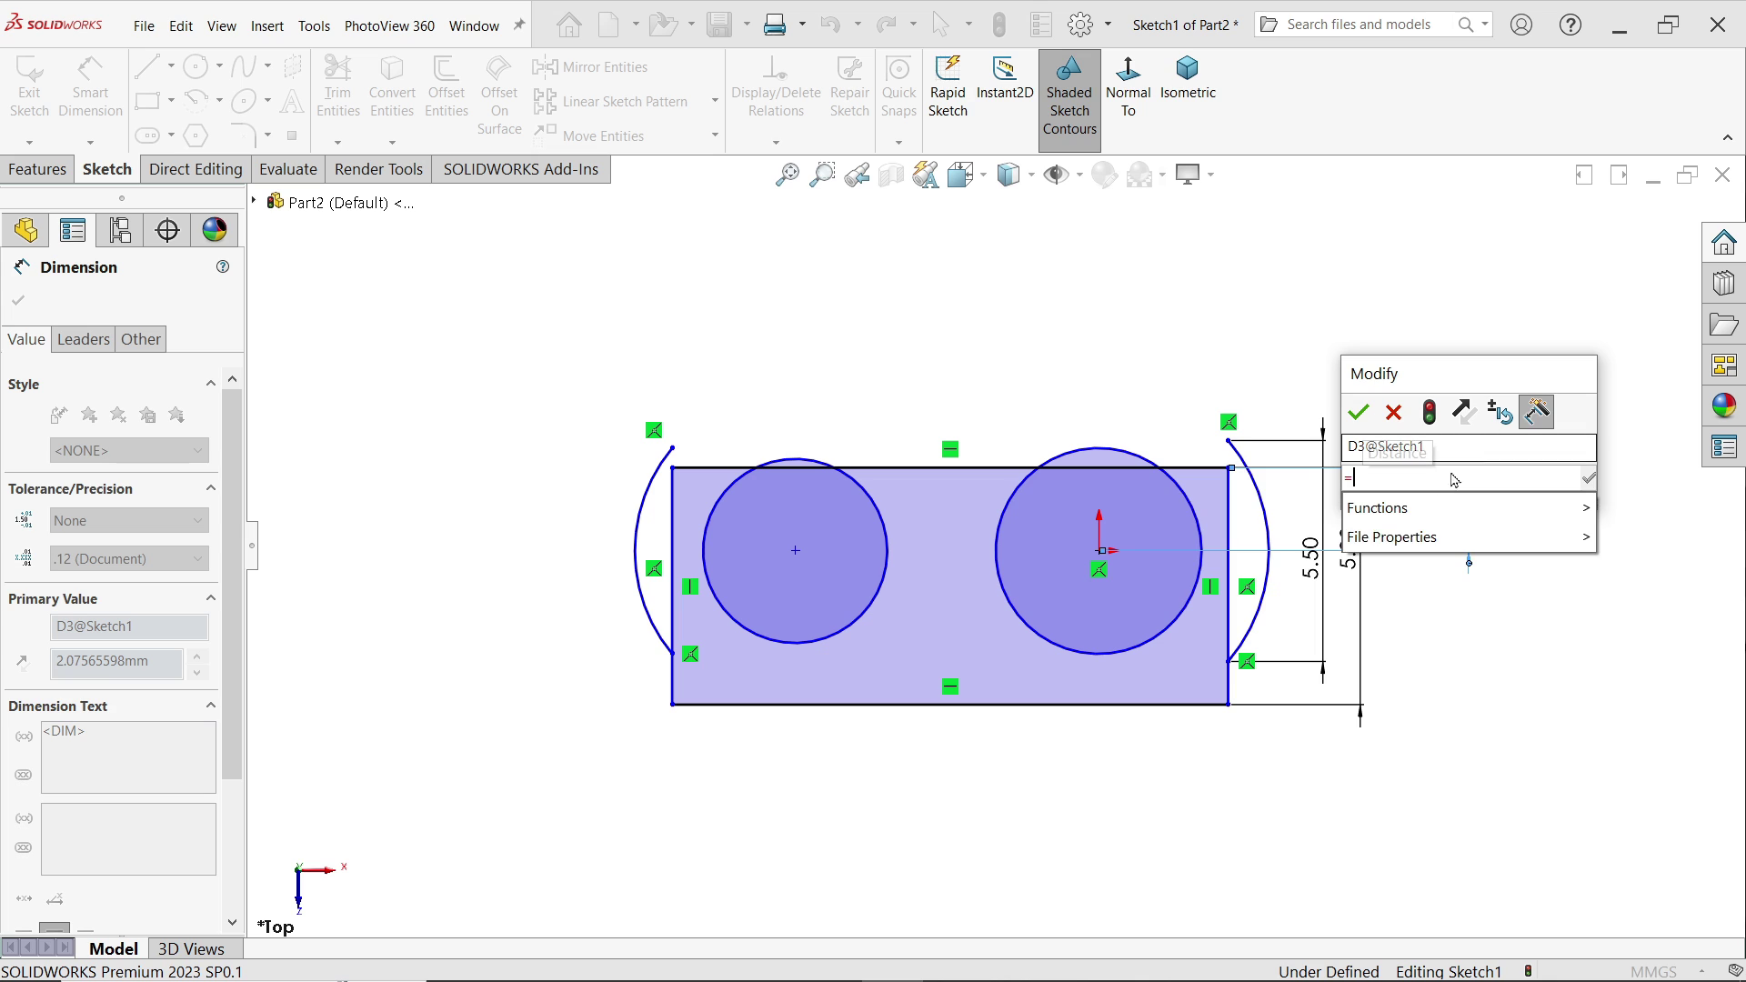
{"action": "left_click", "coordinate": [1443, 318]}
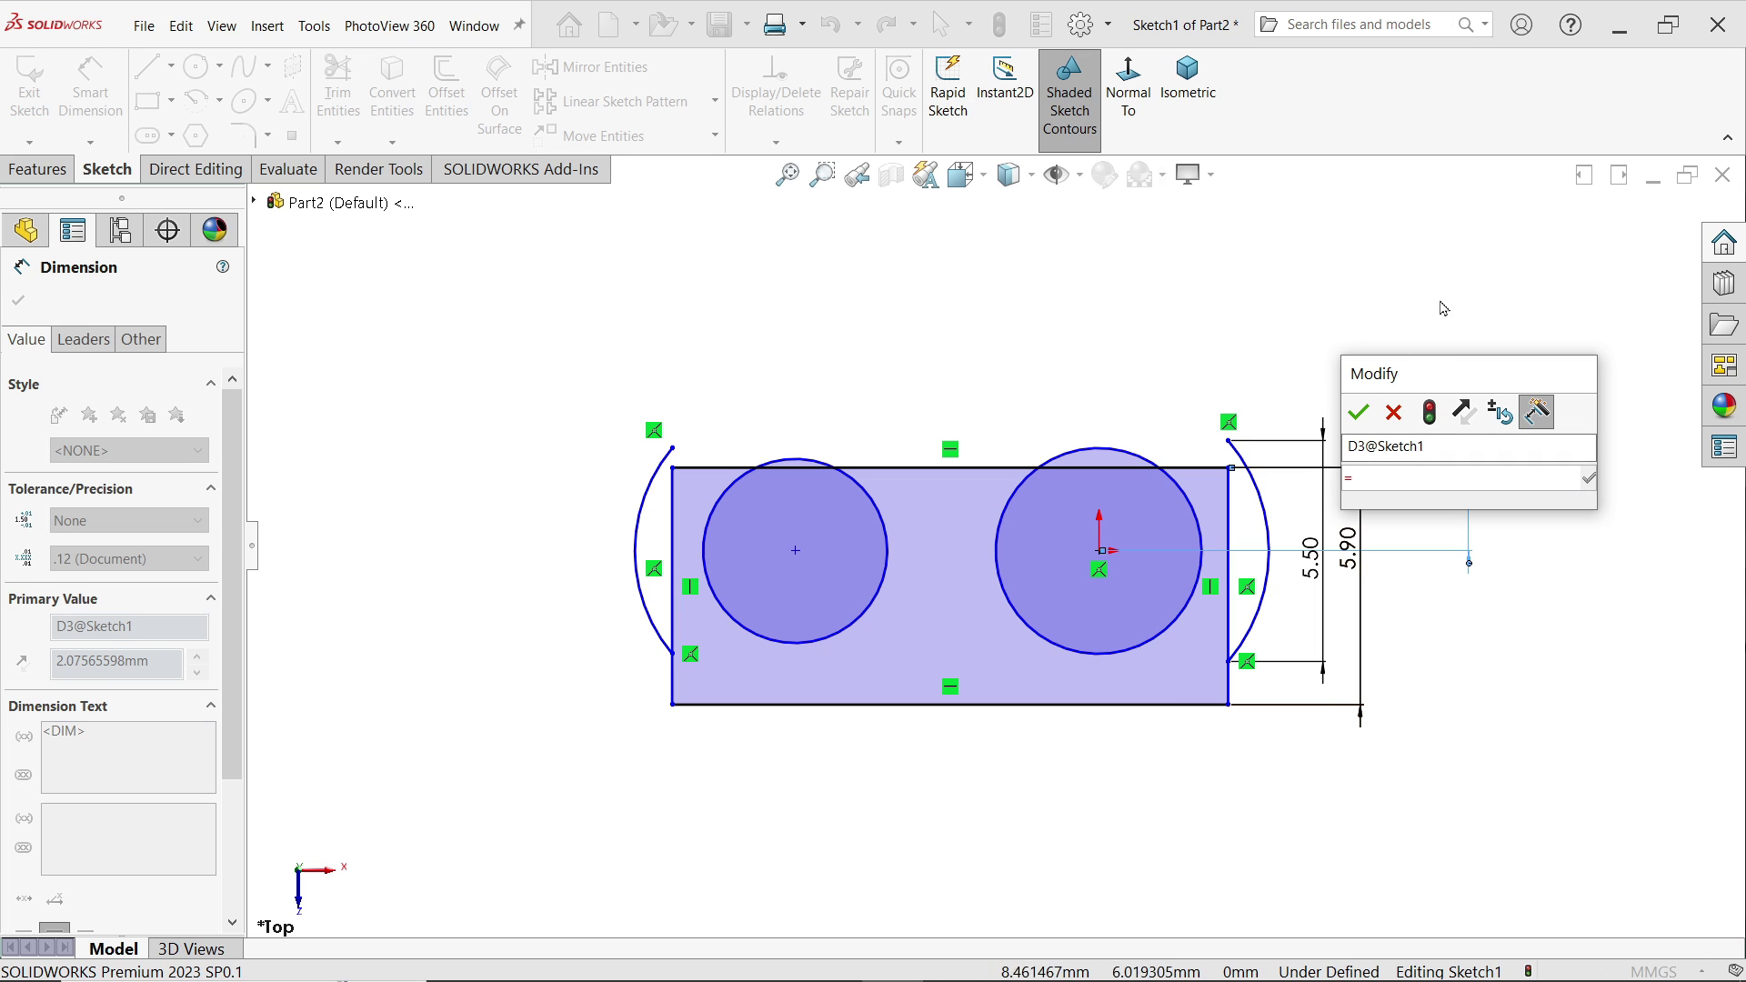
{"action": "left_click", "coordinate": [1354, 556]}
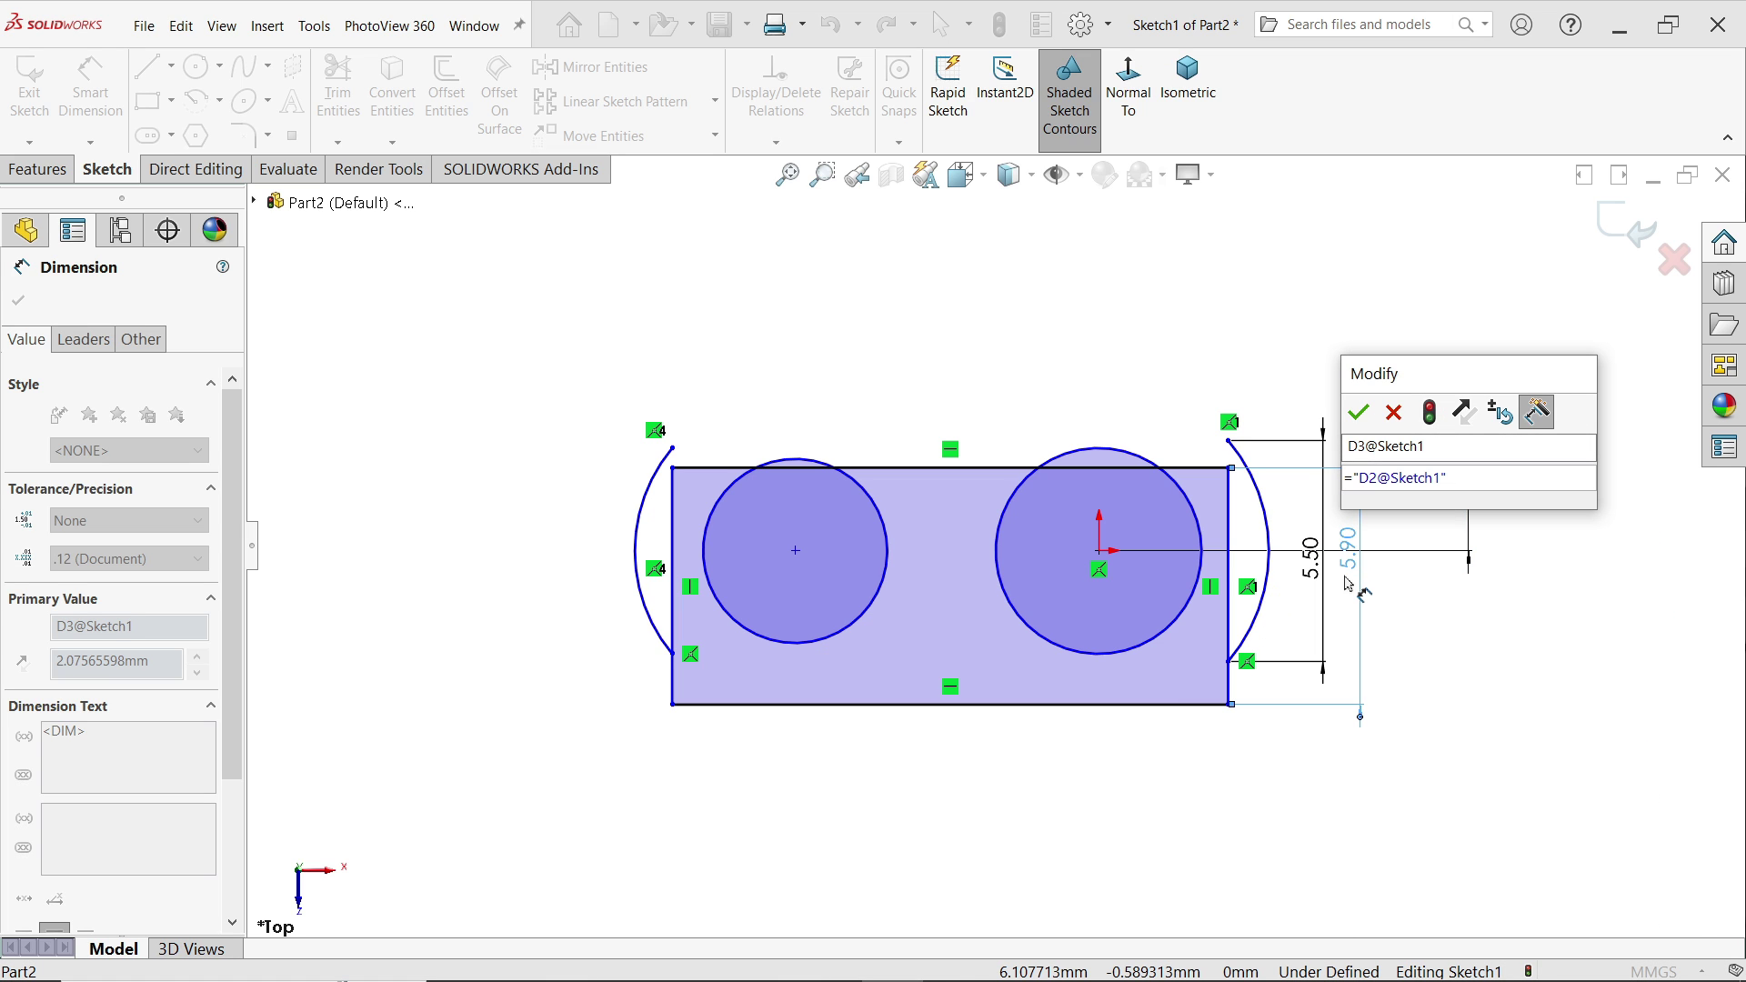
{"action": "type", "text": "/2"}
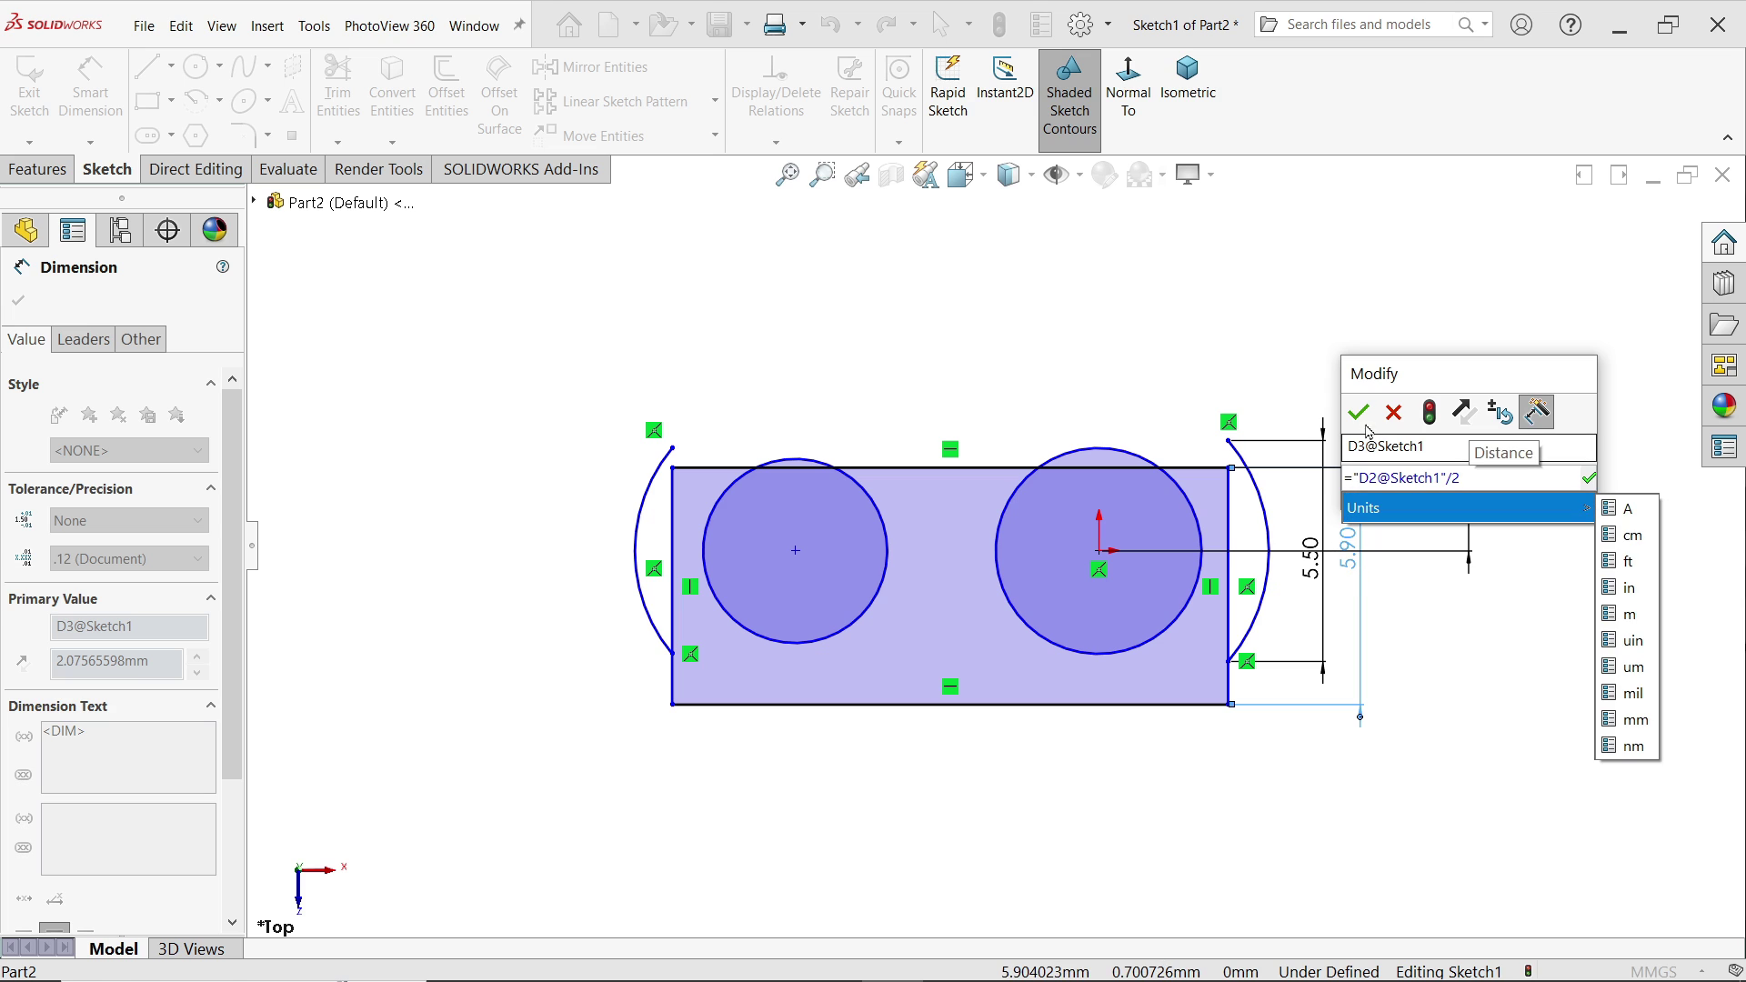
{"action": "left_click", "coordinate": [1368, 418]}
{"action": "scroll", "coordinate": [1036, 551], "scroll_direction": "down", "scroll_amount": 3}
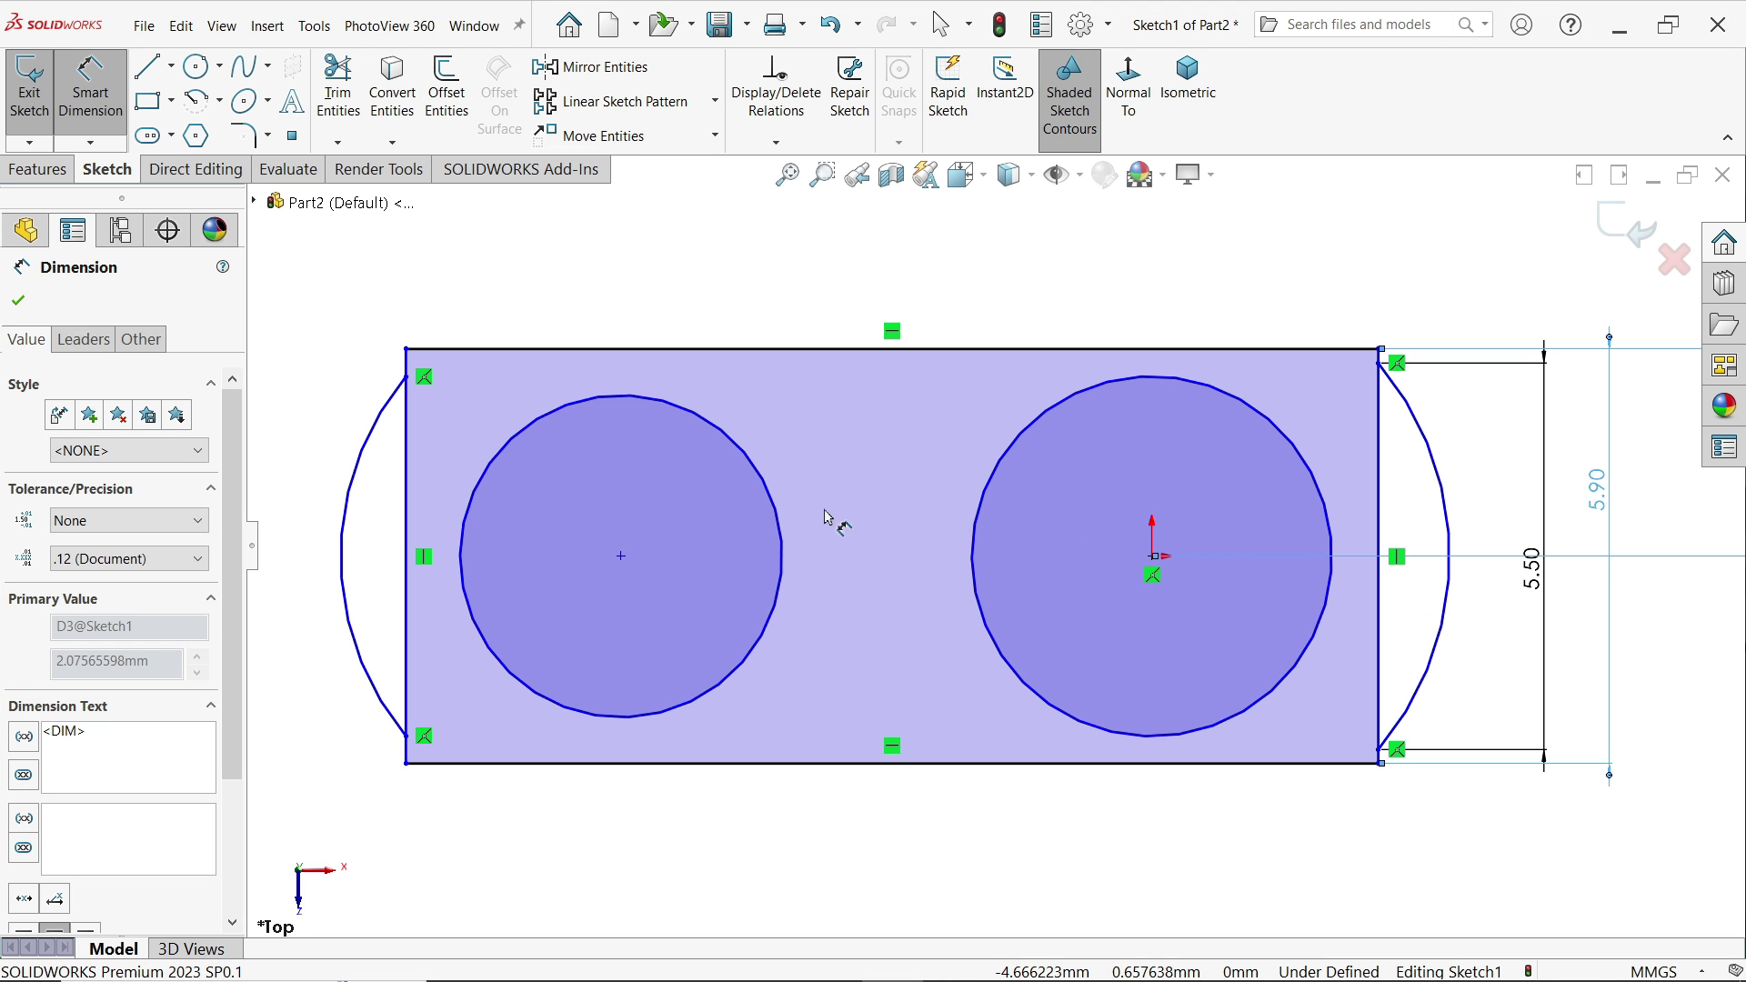
{"action": "left_click", "coordinate": [773, 507]}
Give the left hole a Ø4.50 diameter dimension.
{"action": "left_click", "coordinate": [804, 264]}
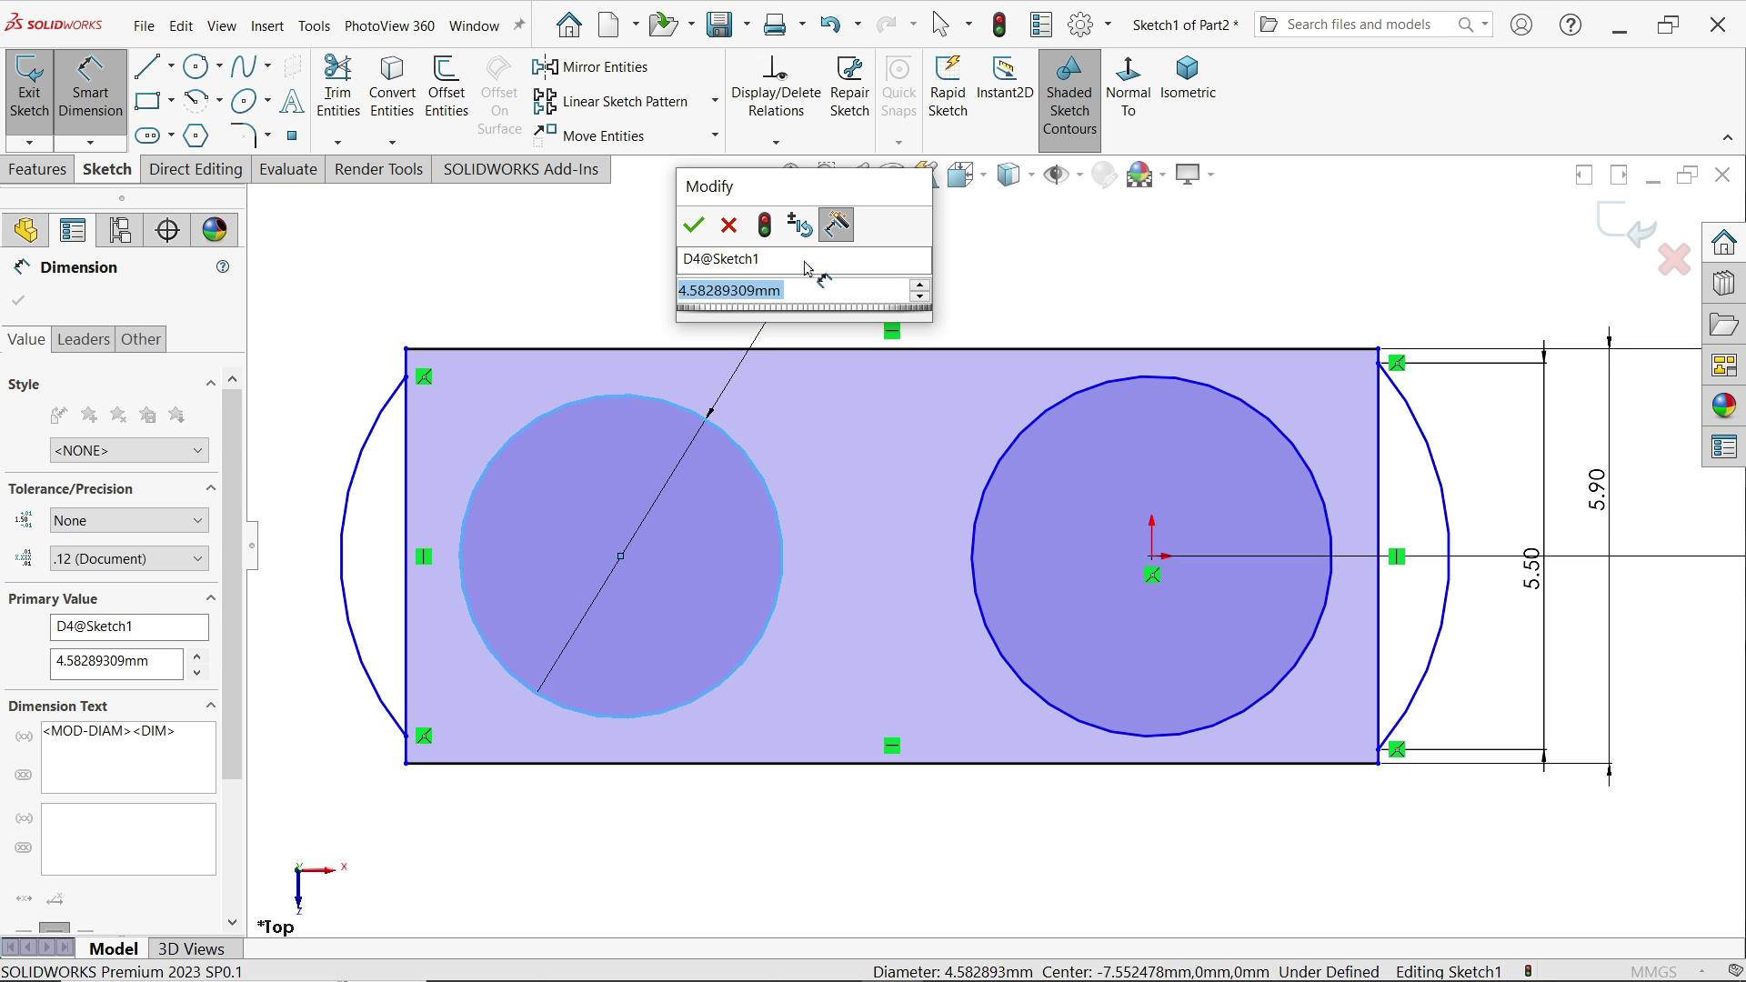
{"action": "type", "text": "4.5"}
{"action": "key", "text": "Return"}
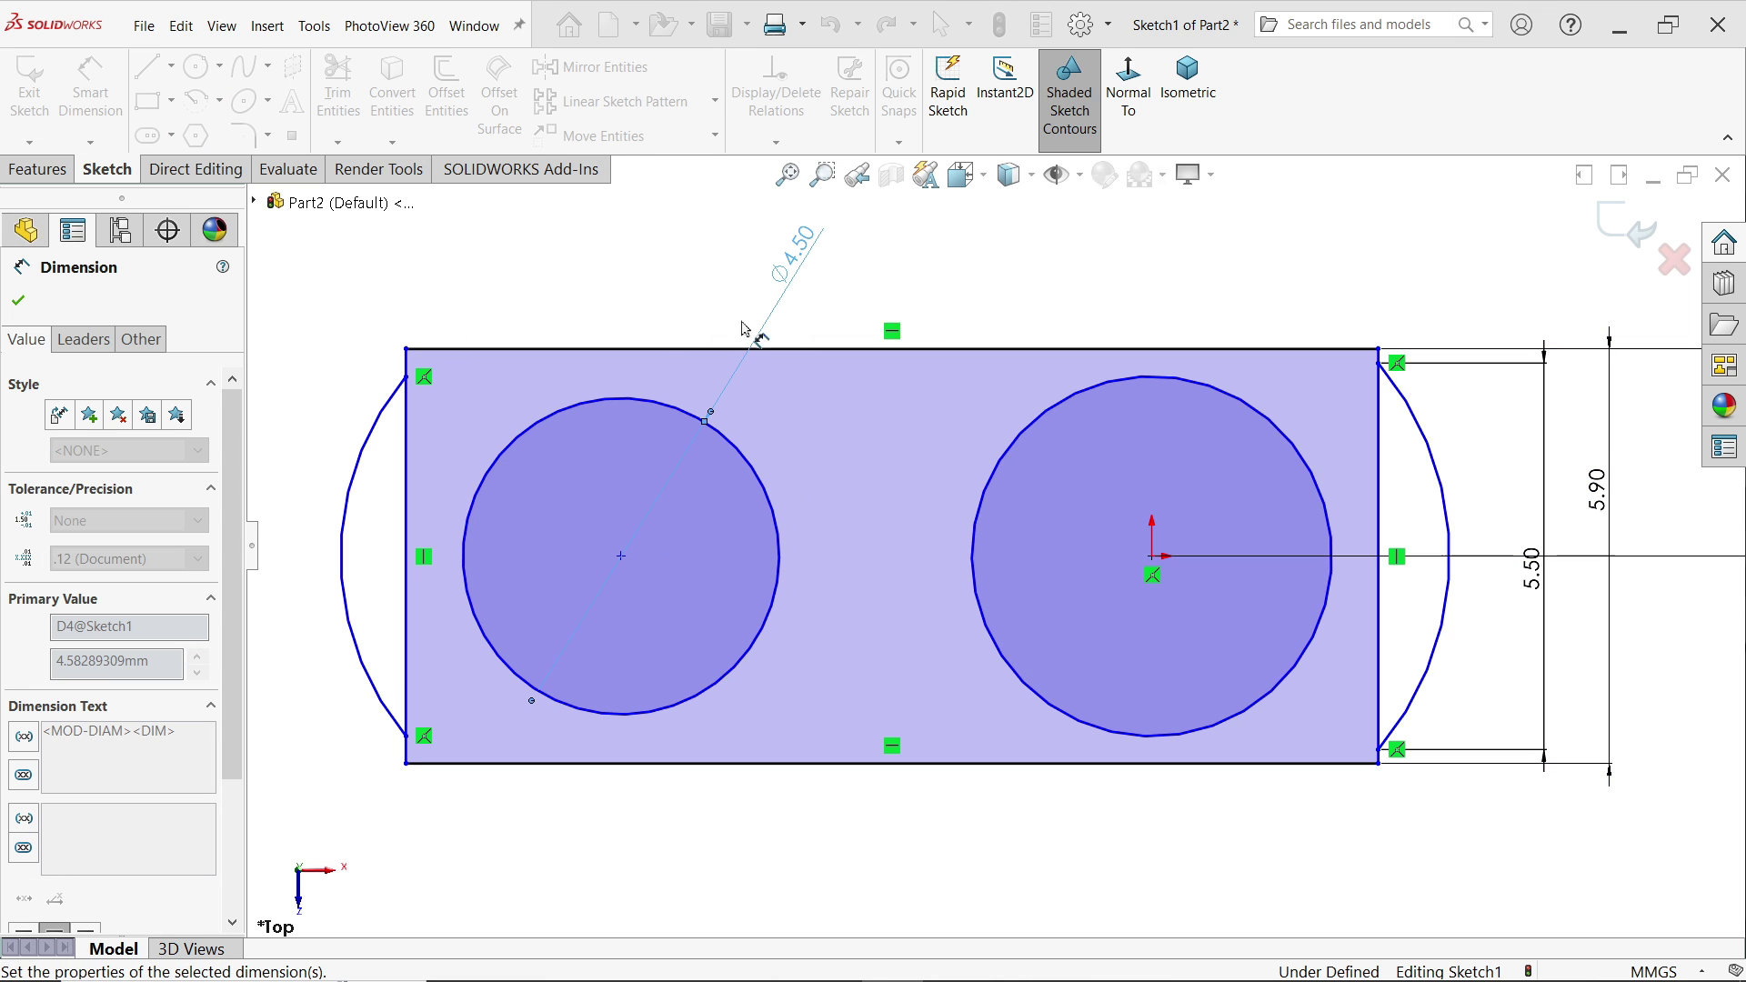
{"action": "left_click", "coordinate": [18, 304]}
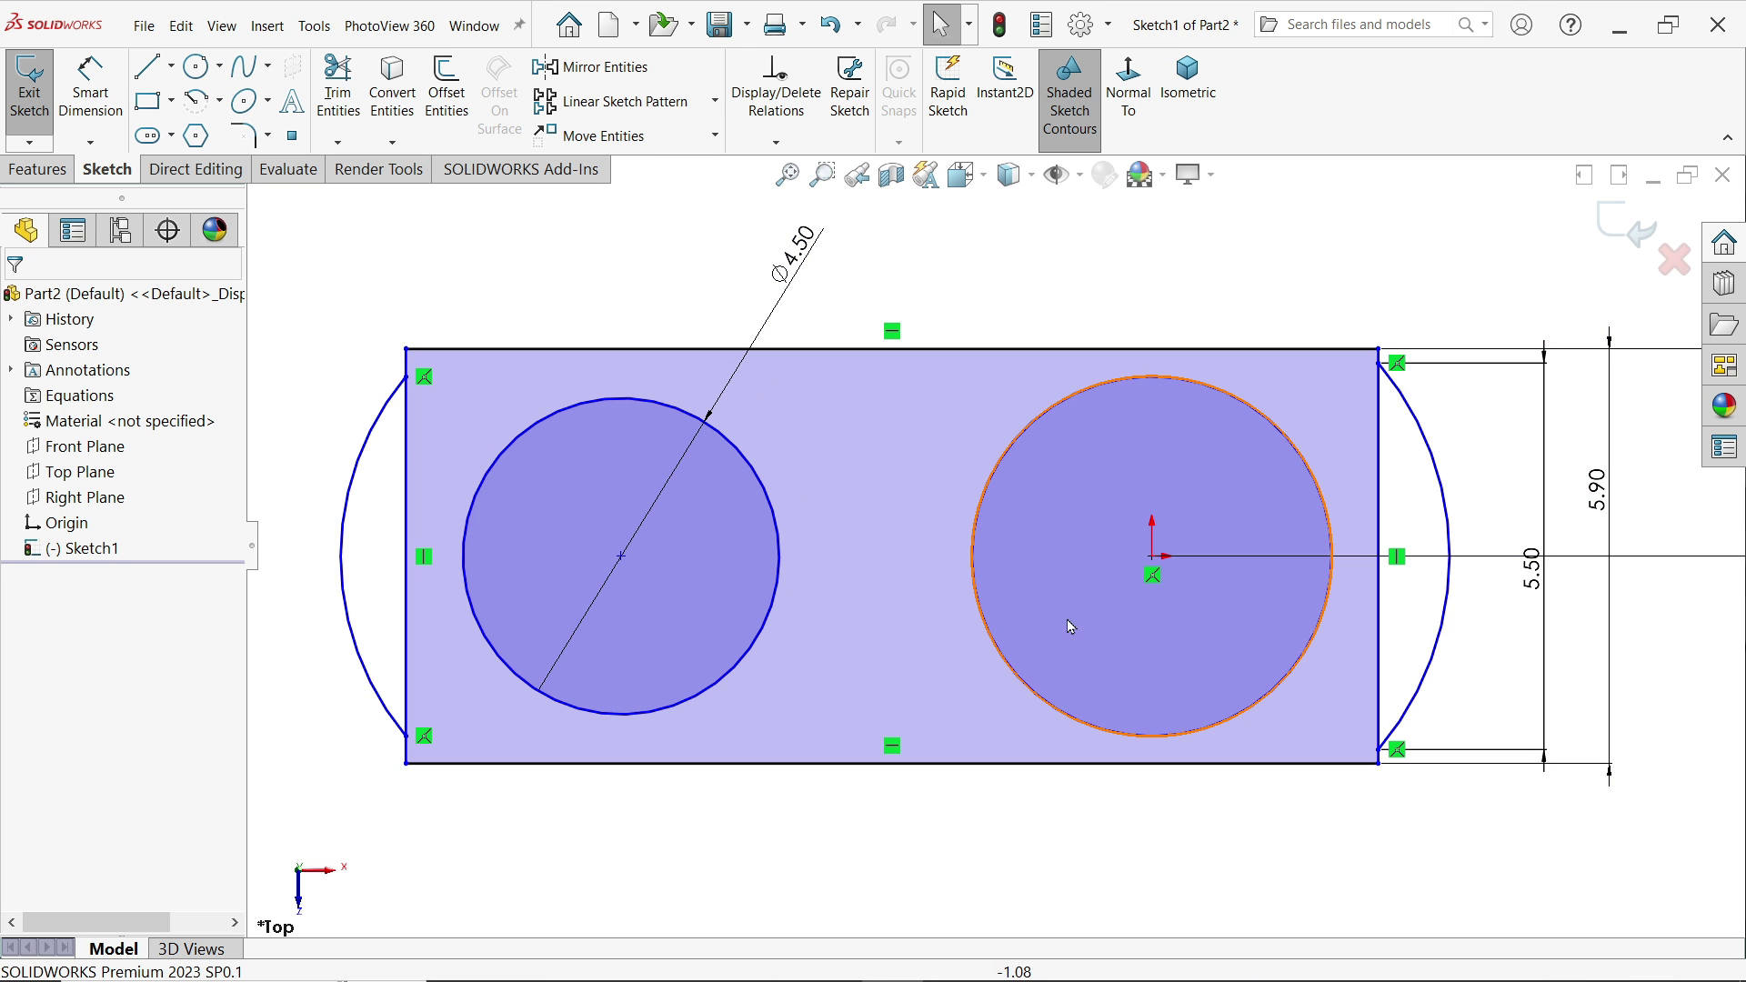
Make both circles equal so the right hole also measures Ø4.50.
{"action": "left_click", "coordinate": [984, 615]}
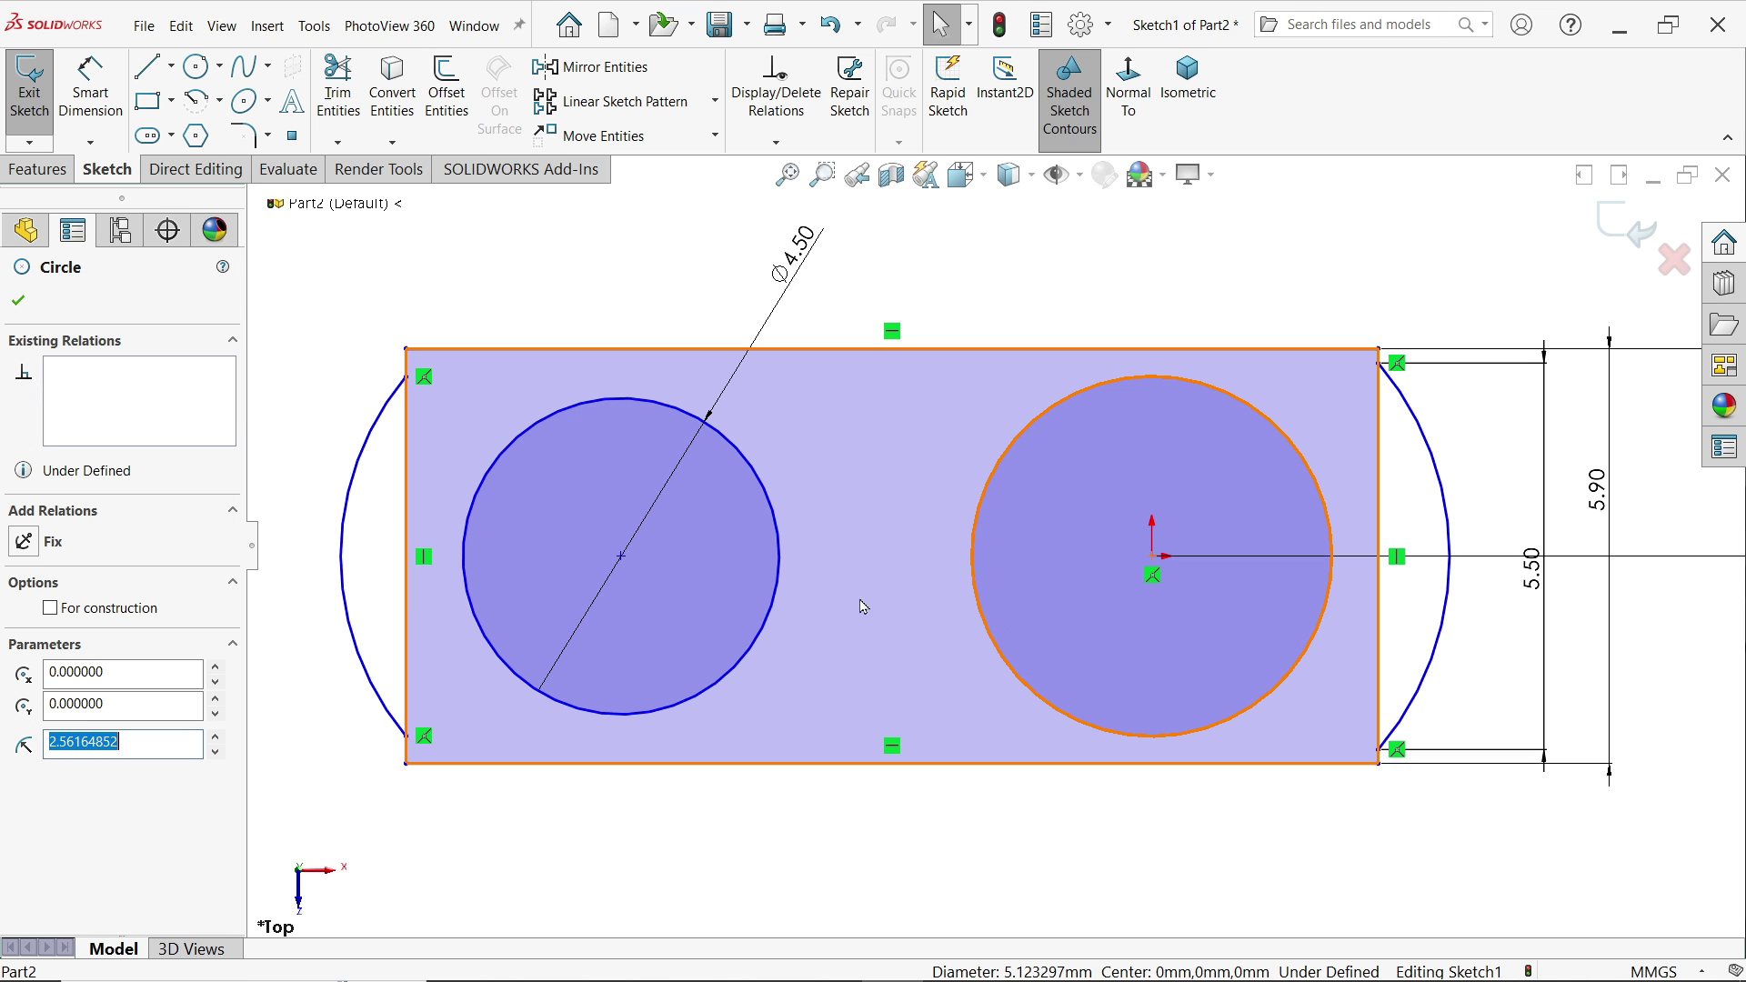
{"action": "left_click", "coordinate": [771, 607], "text": "ctrl"}
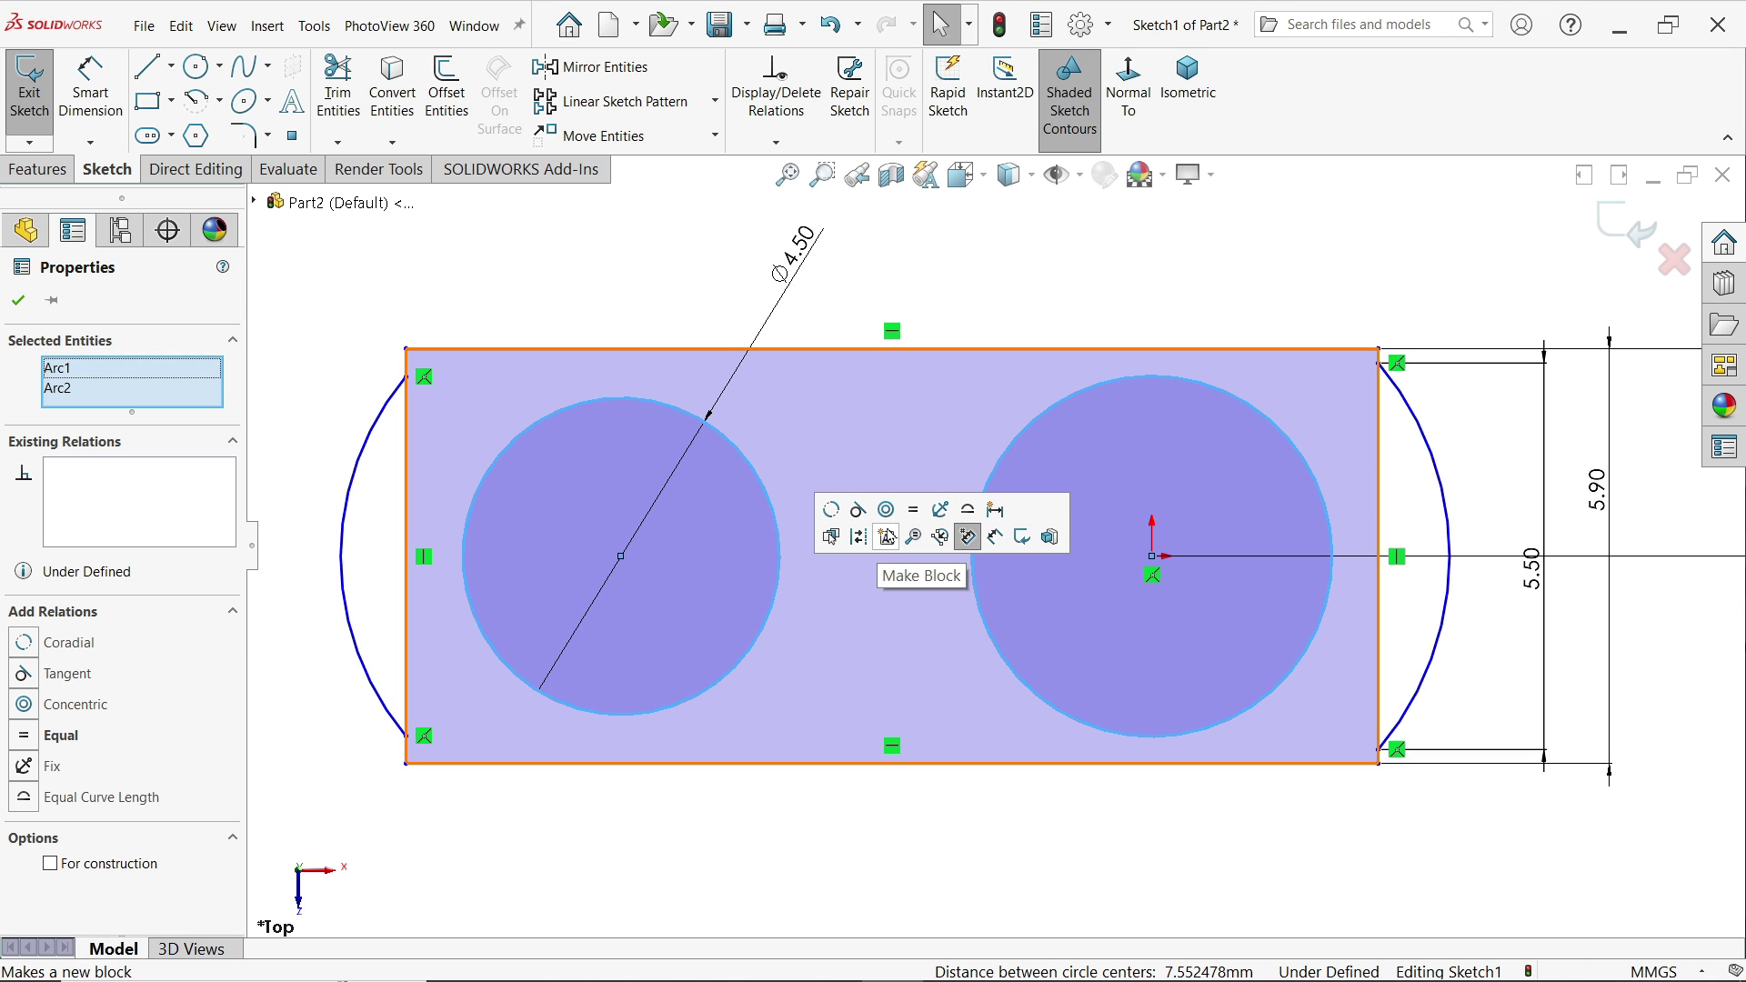
{"action": "left_click", "coordinate": [915, 514]}
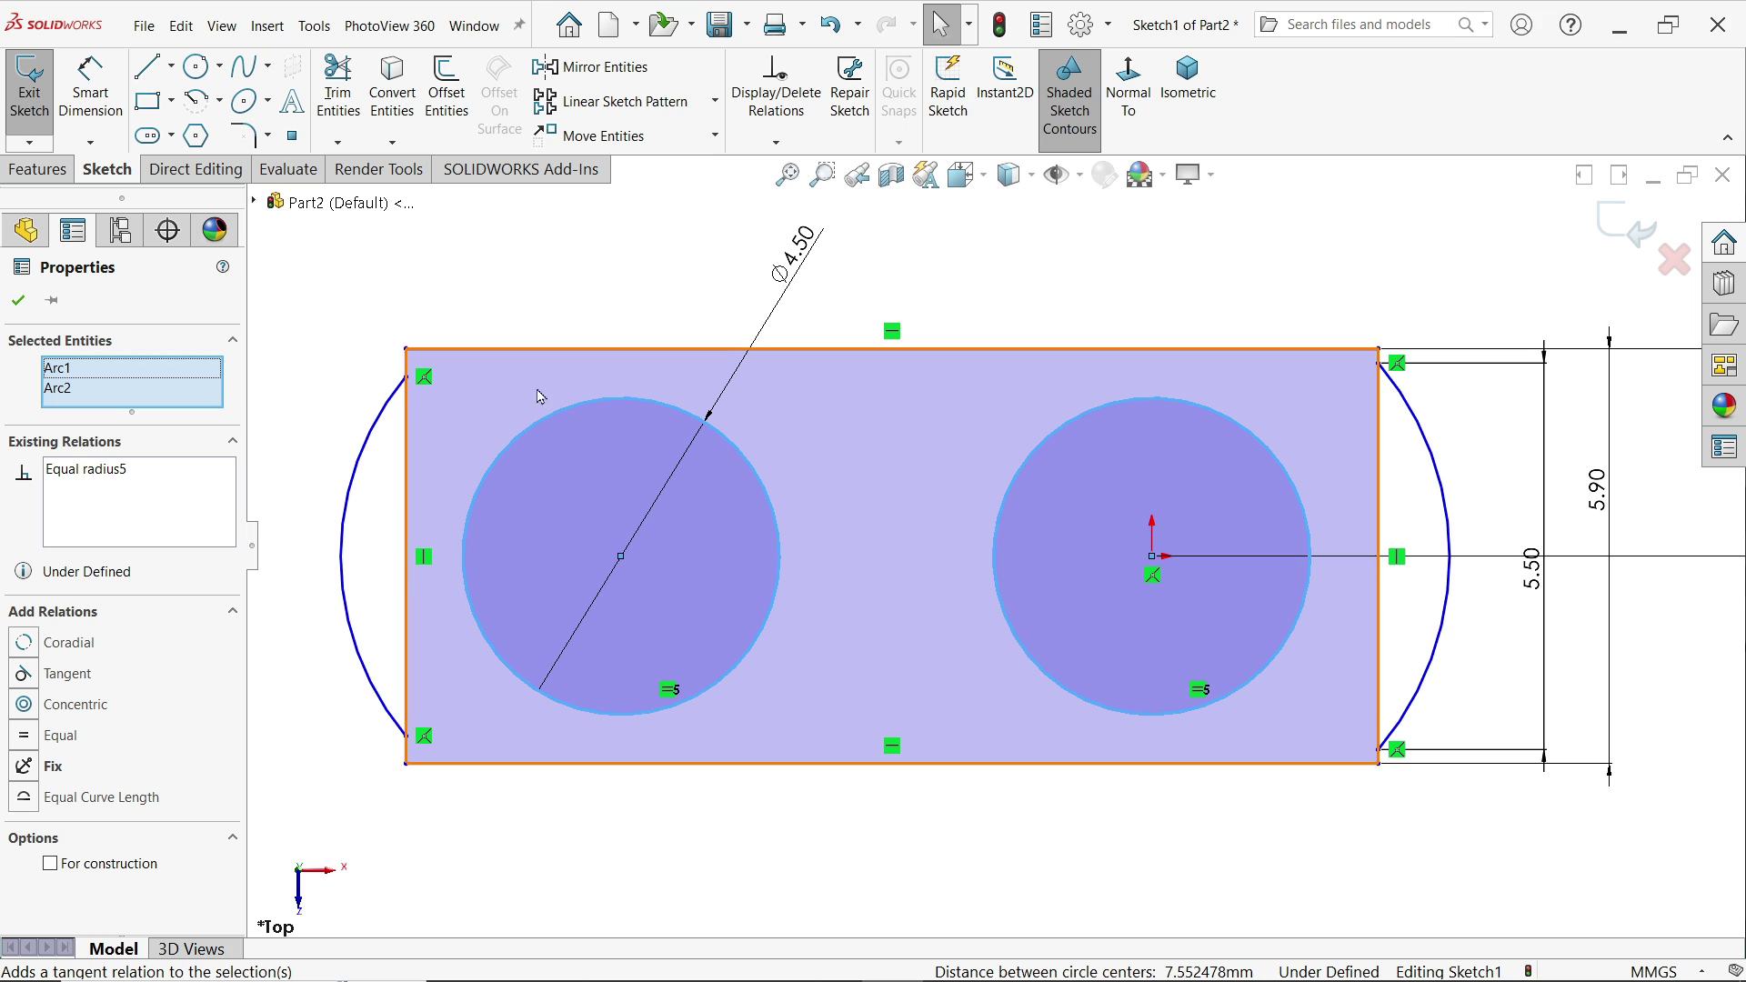
{"action": "left_click", "coordinate": [17, 300]}
{"action": "key", "text": "f"}
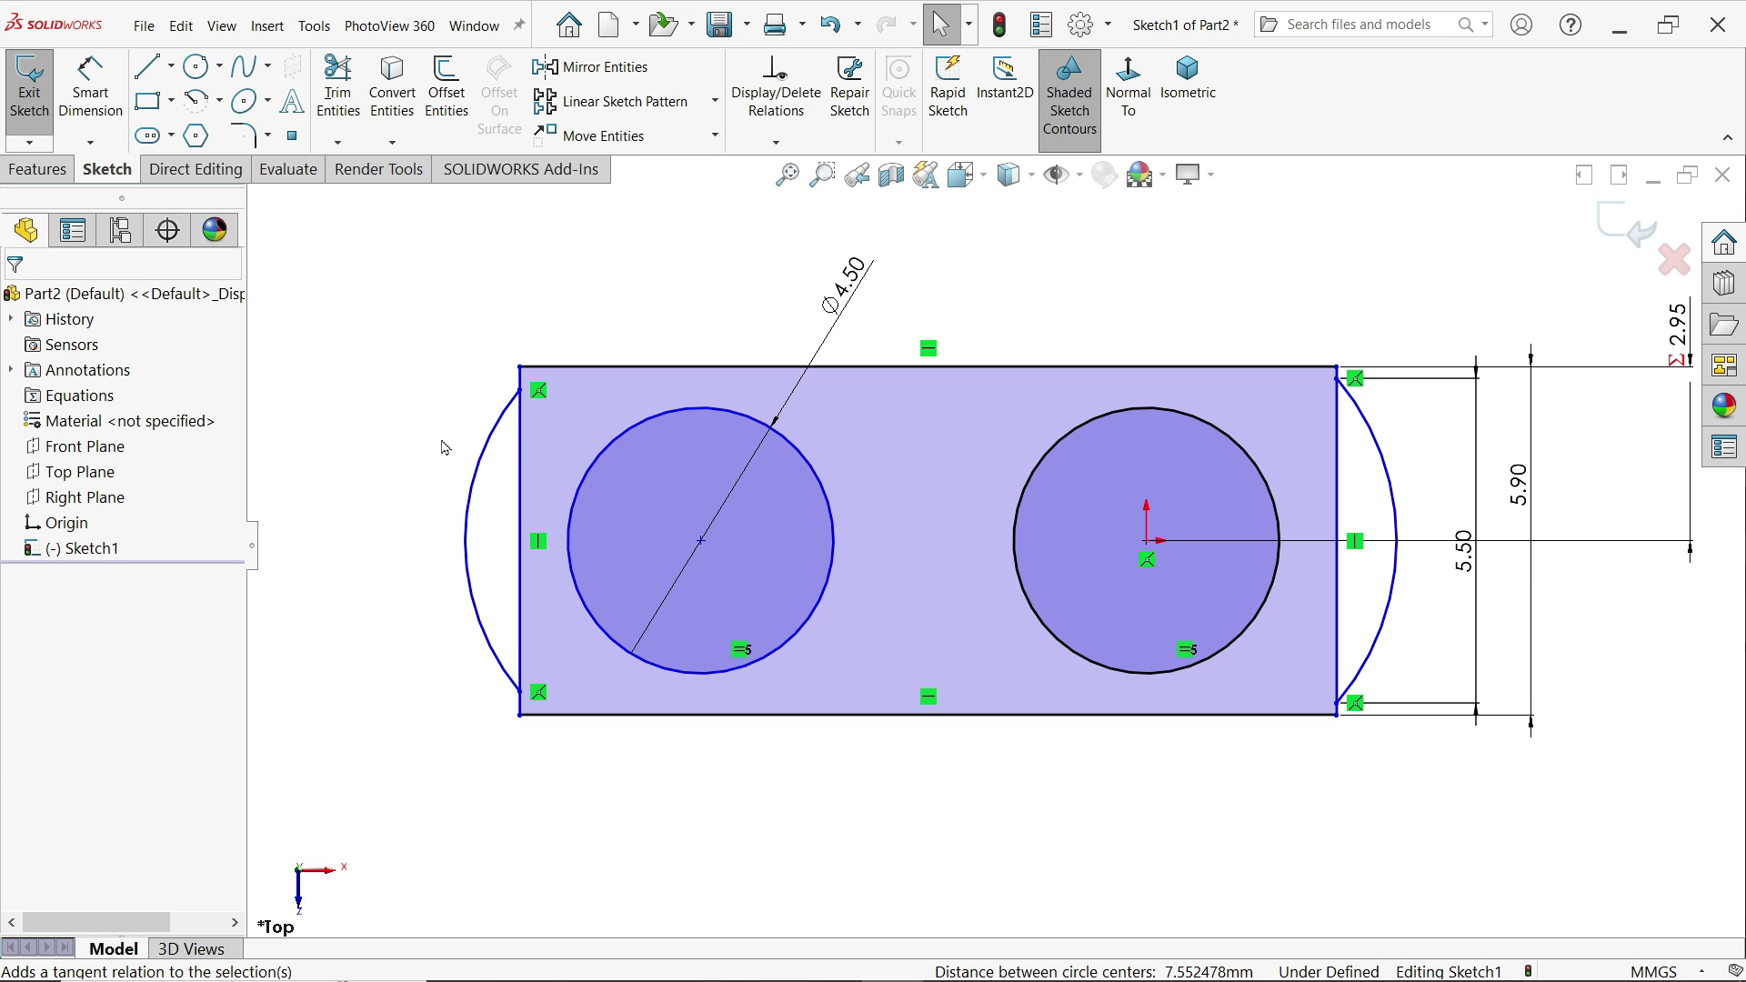
{"action": "key", "text": "ctrl+z"}
{"action": "left_click", "coordinate": [171, 71]}
Draw a short vertical centreline upward from the bottom edge's midpoint.
{"action": "left_click", "coordinate": [182, 121]}
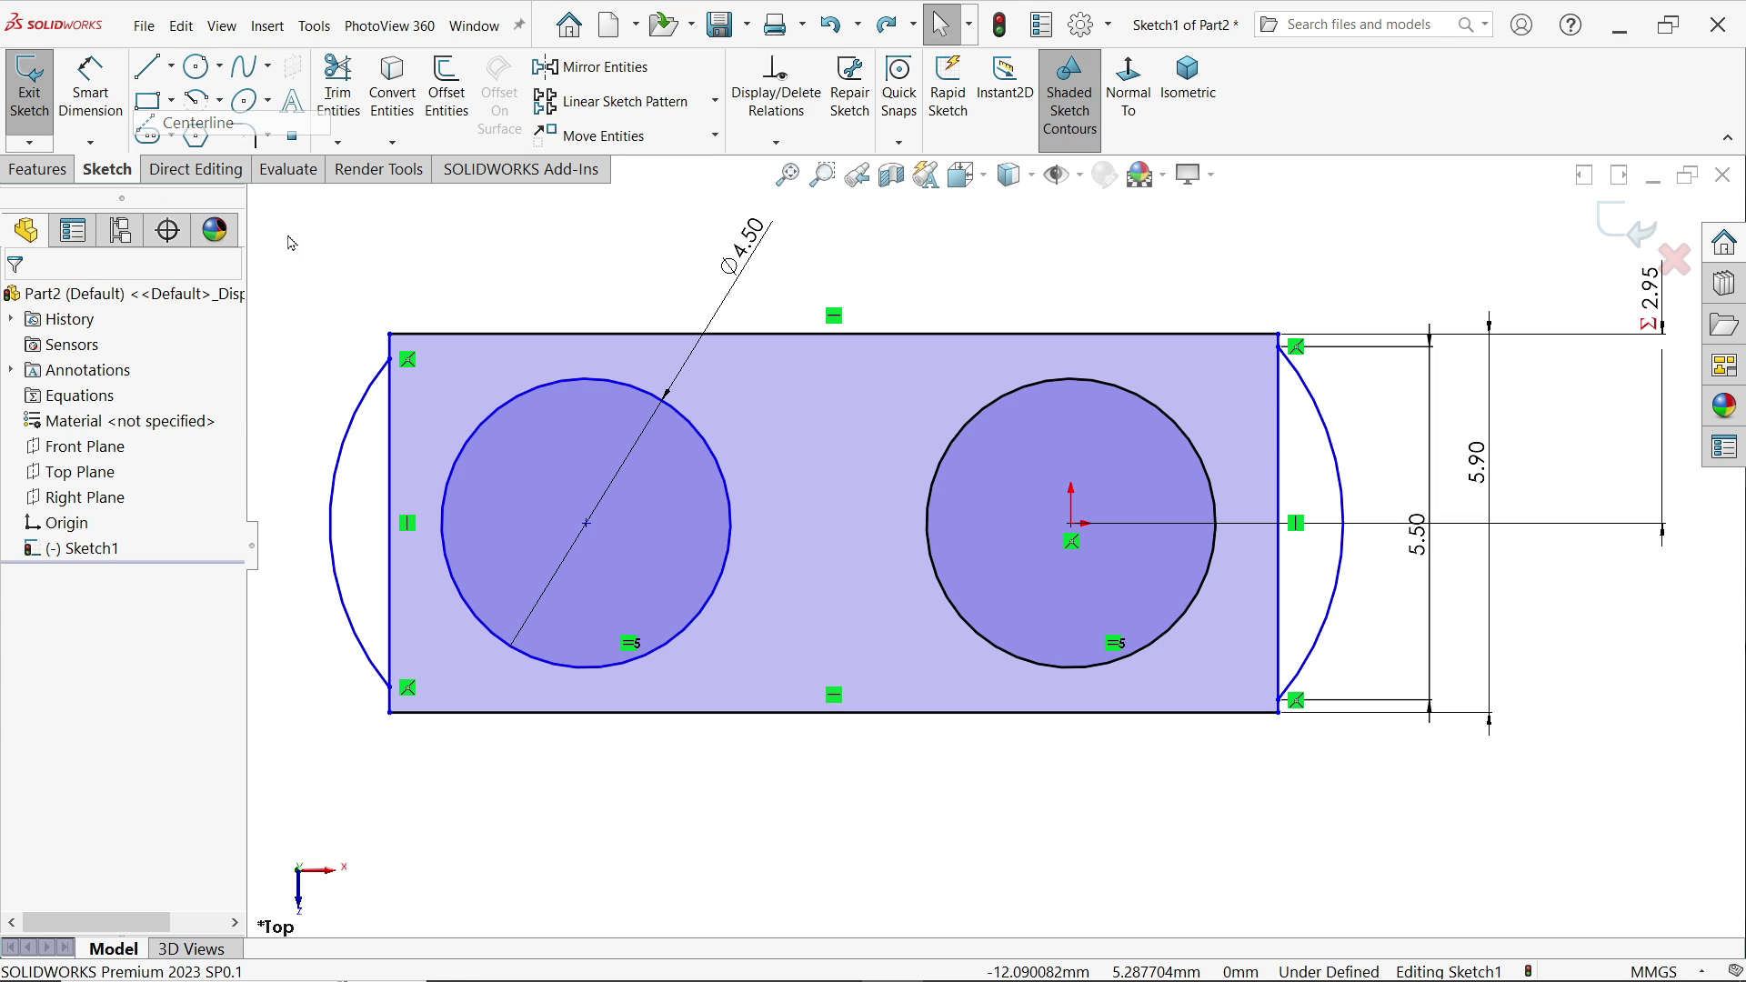
{"action": "left_click", "coordinate": [835, 713]}
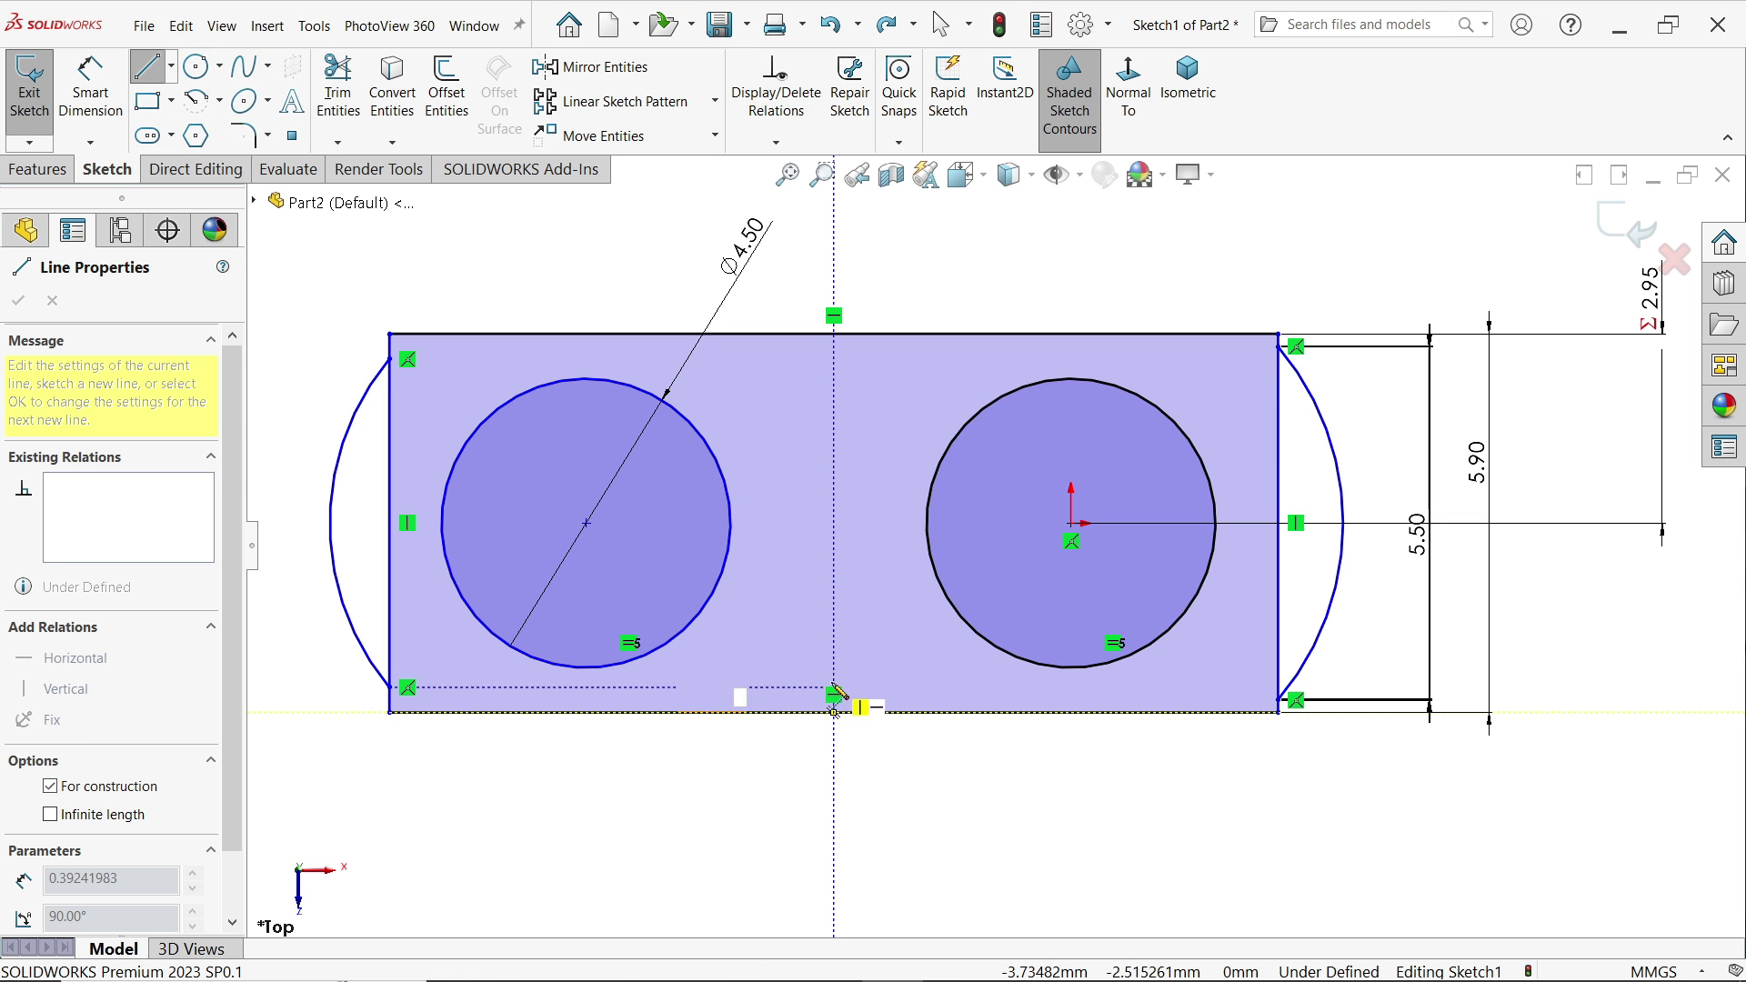
{"action": "left_click", "coordinate": [834, 612]}
{"action": "right_click", "coordinate": [877, 621]}
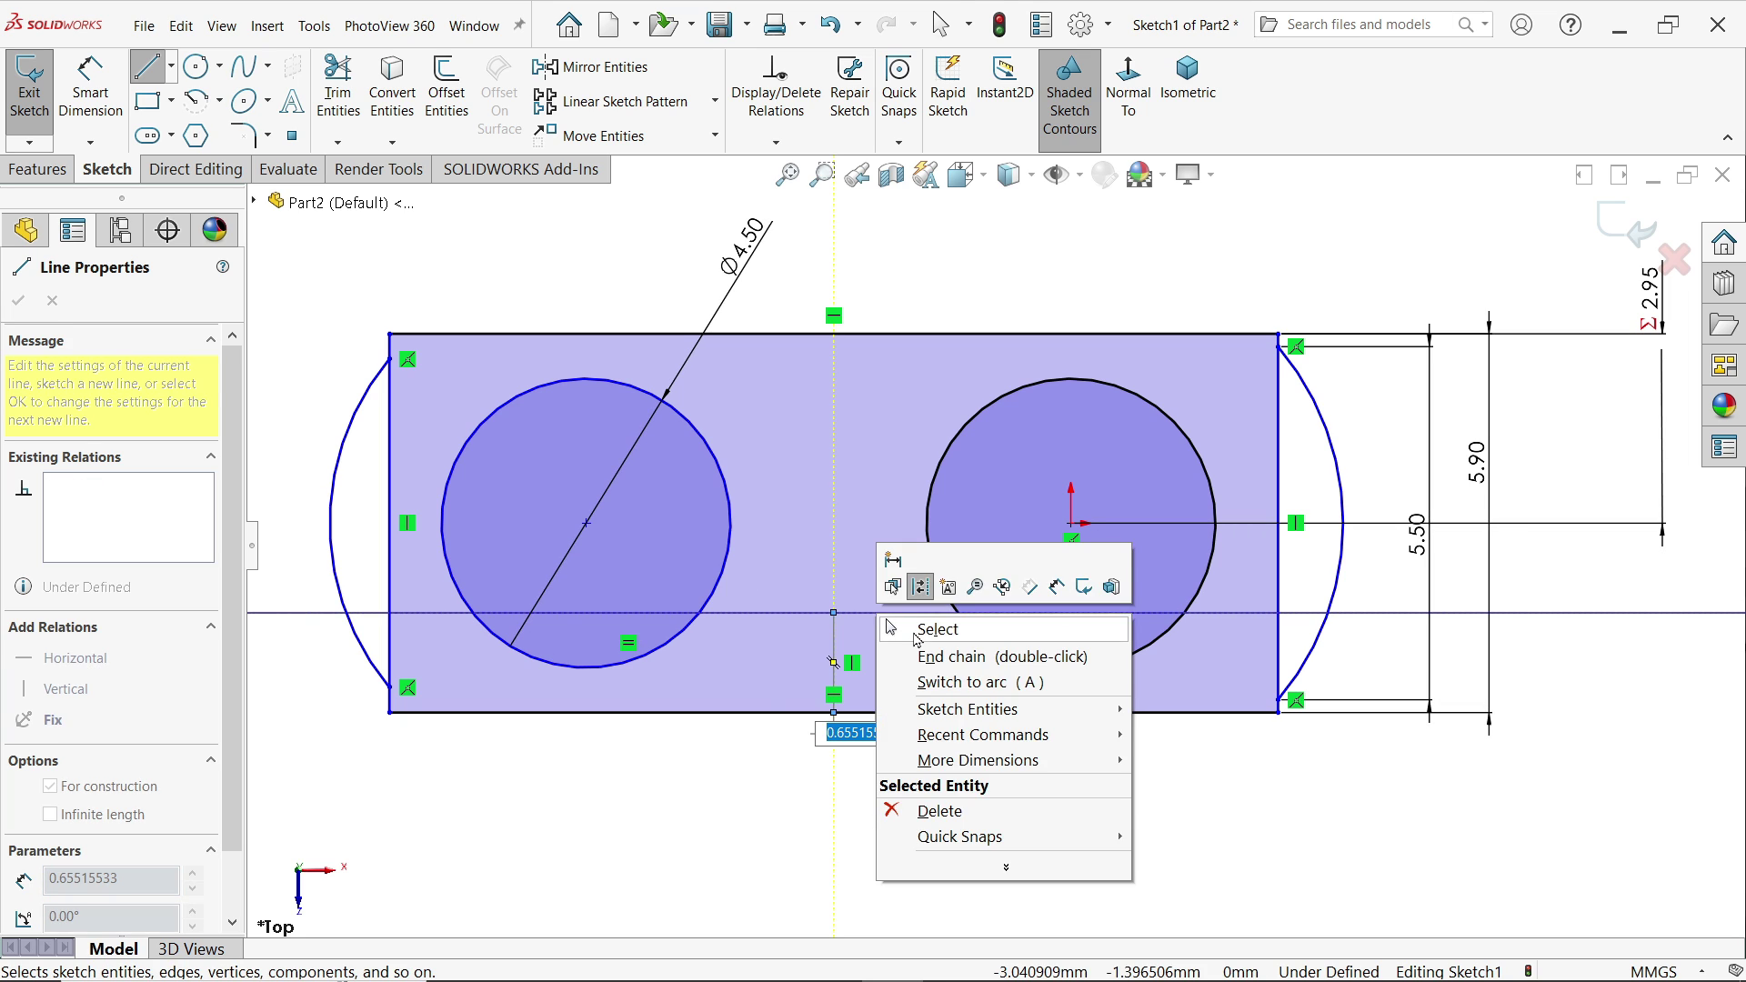
{"action": "left_click", "coordinate": [904, 627]}
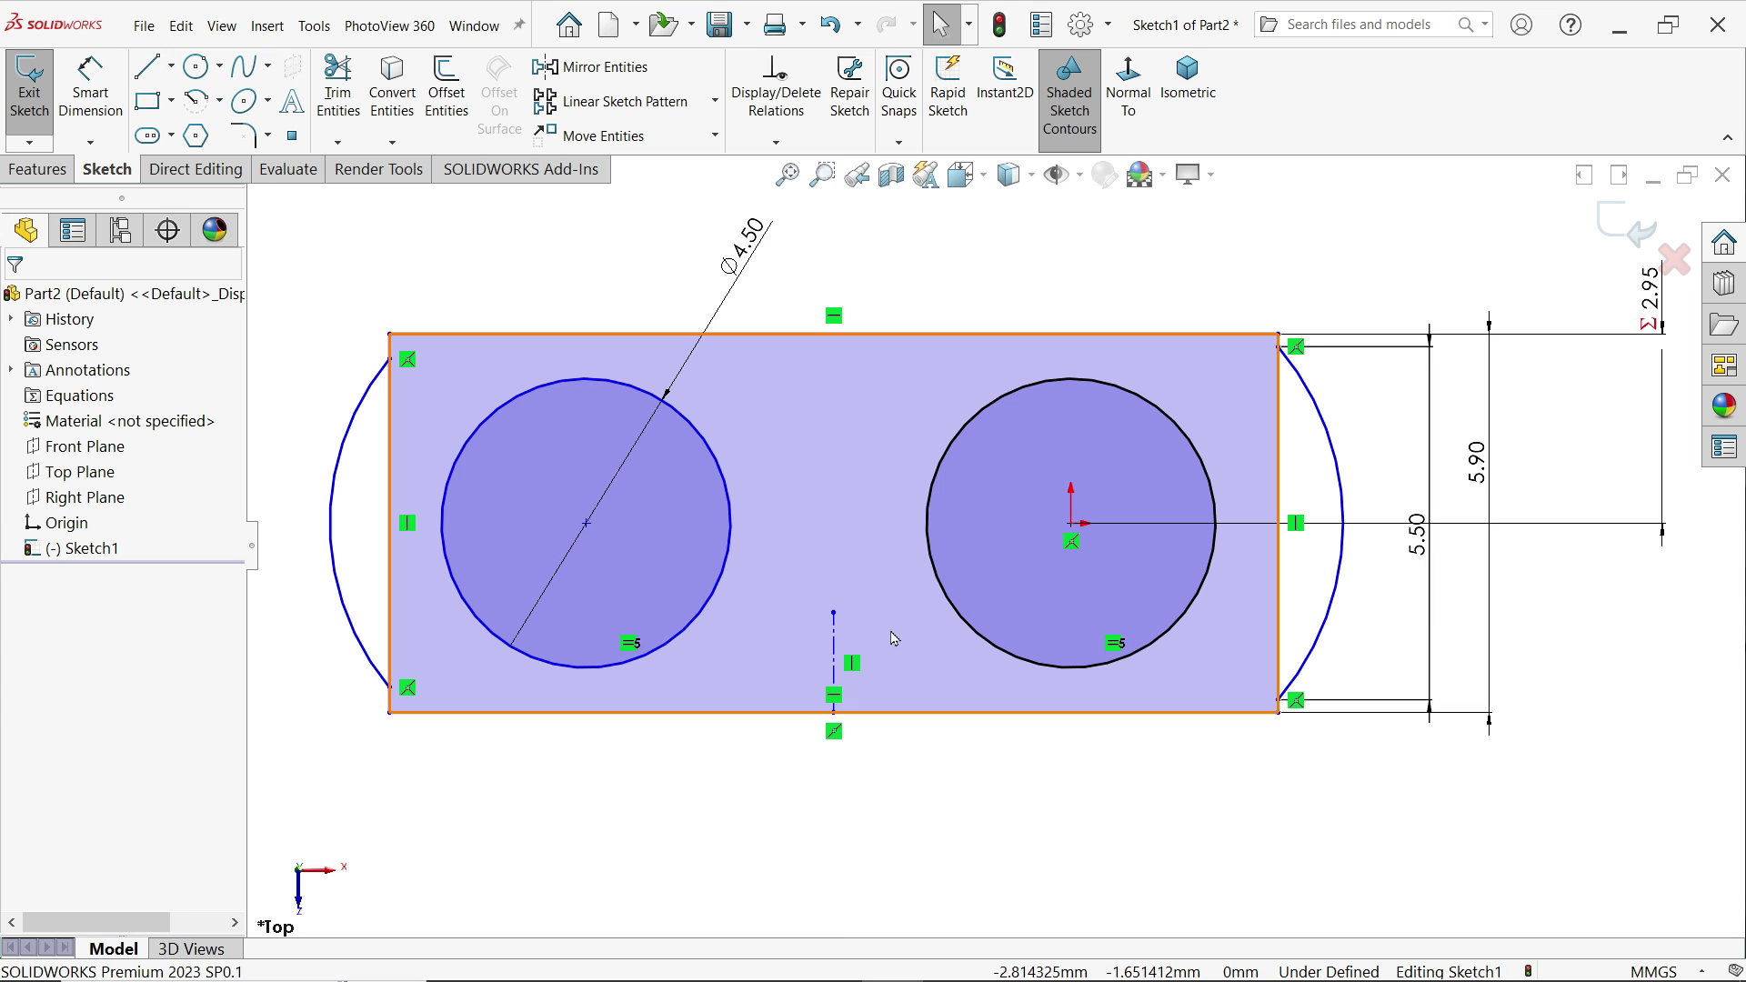
{"action": "left_click", "coordinate": [837, 647]}
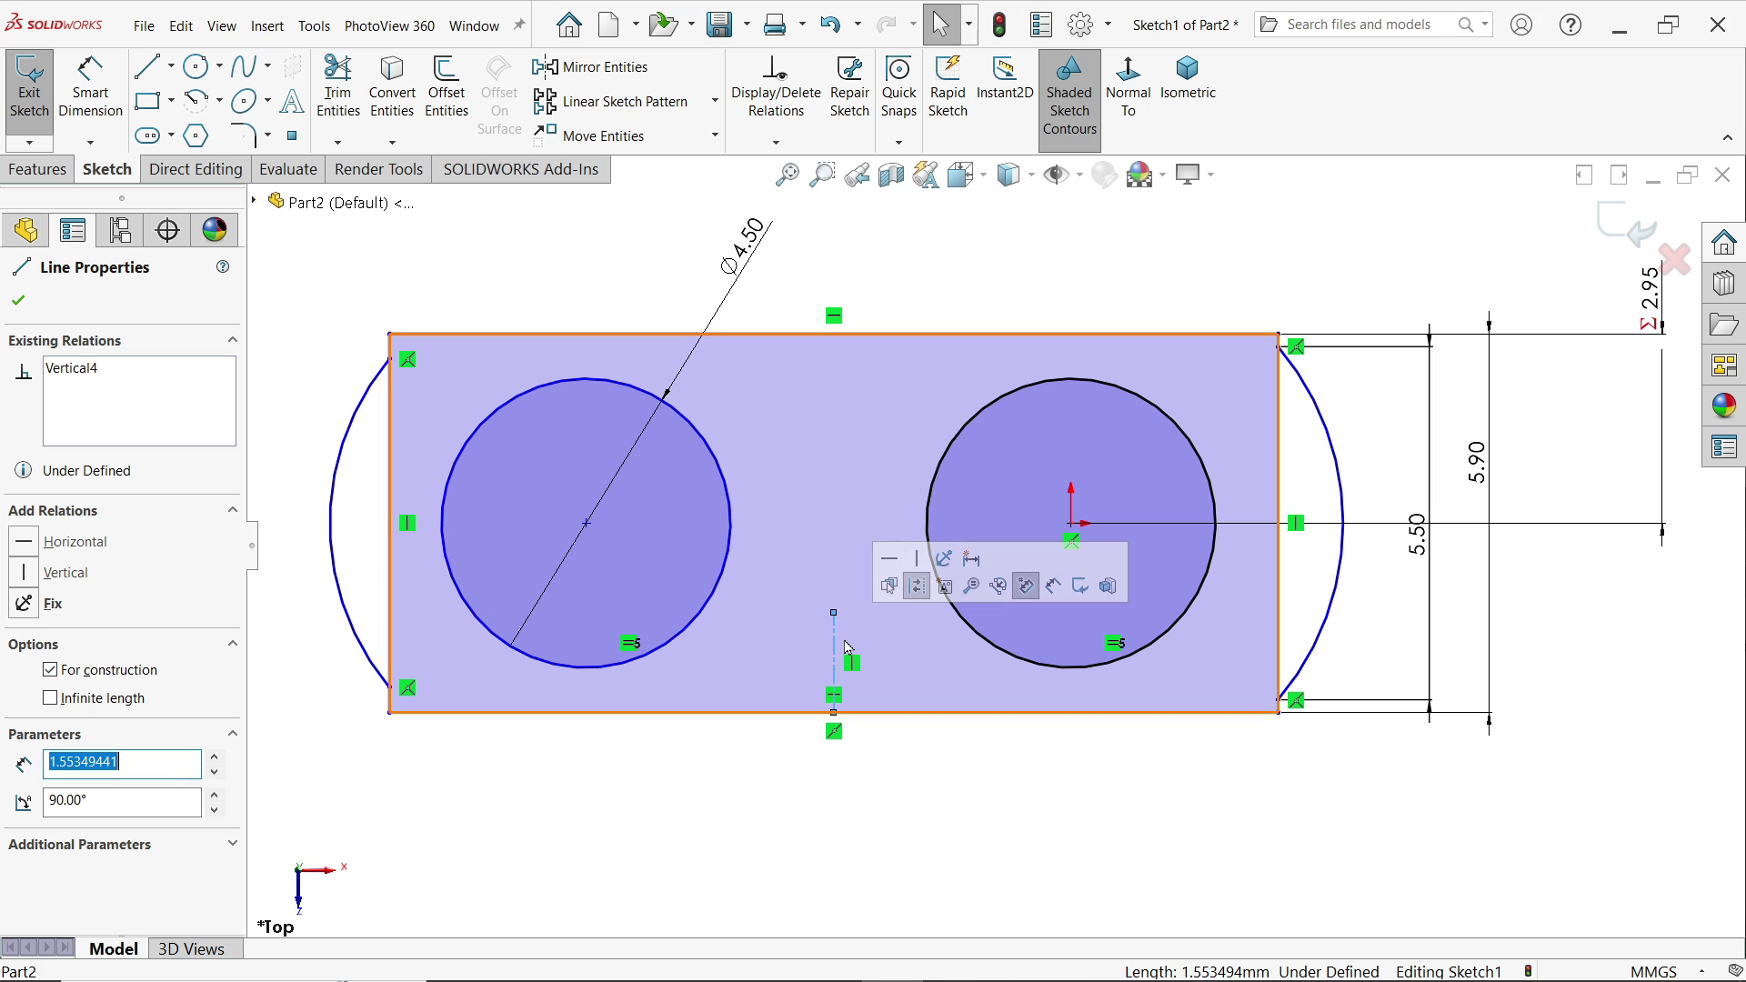
Make the two holes symmetric about the centreline.
{"action": "left_click", "coordinate": [986, 643], "text": "ctrl"}
{"action": "left_click", "coordinate": [713, 608], "text": "ctrl"}
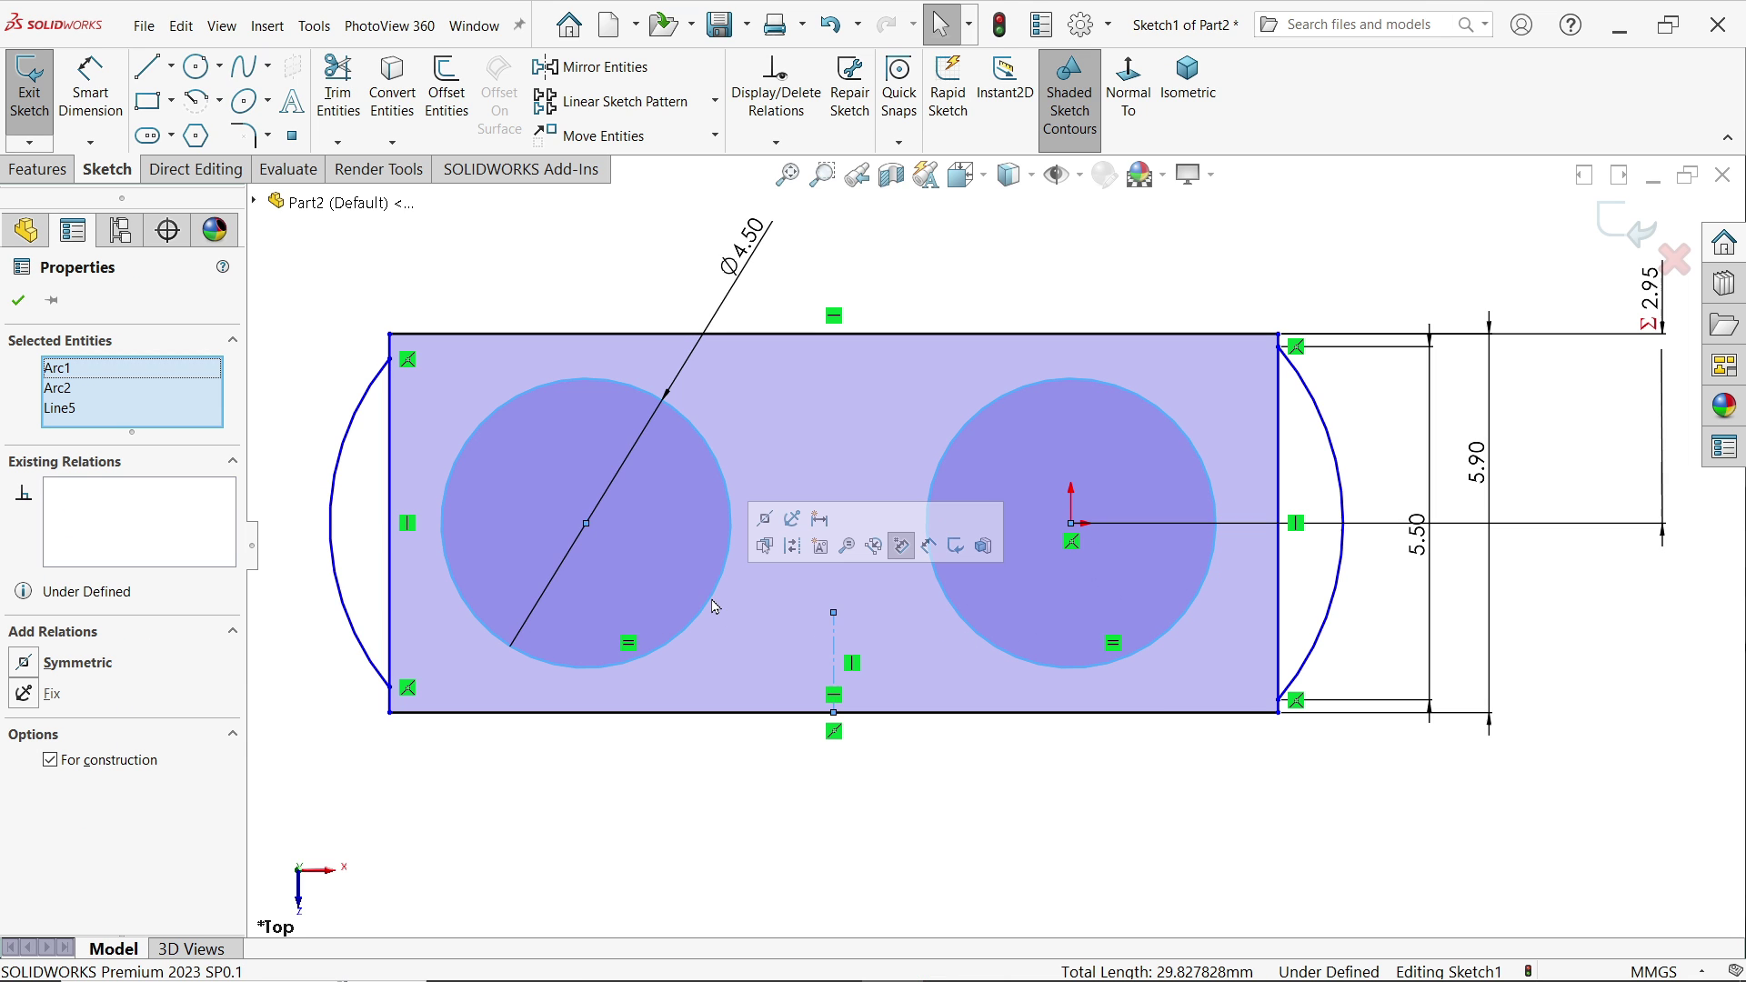
{"action": "left_click", "coordinate": [763, 520]}
{"action": "left_click", "coordinate": [583, 774]}
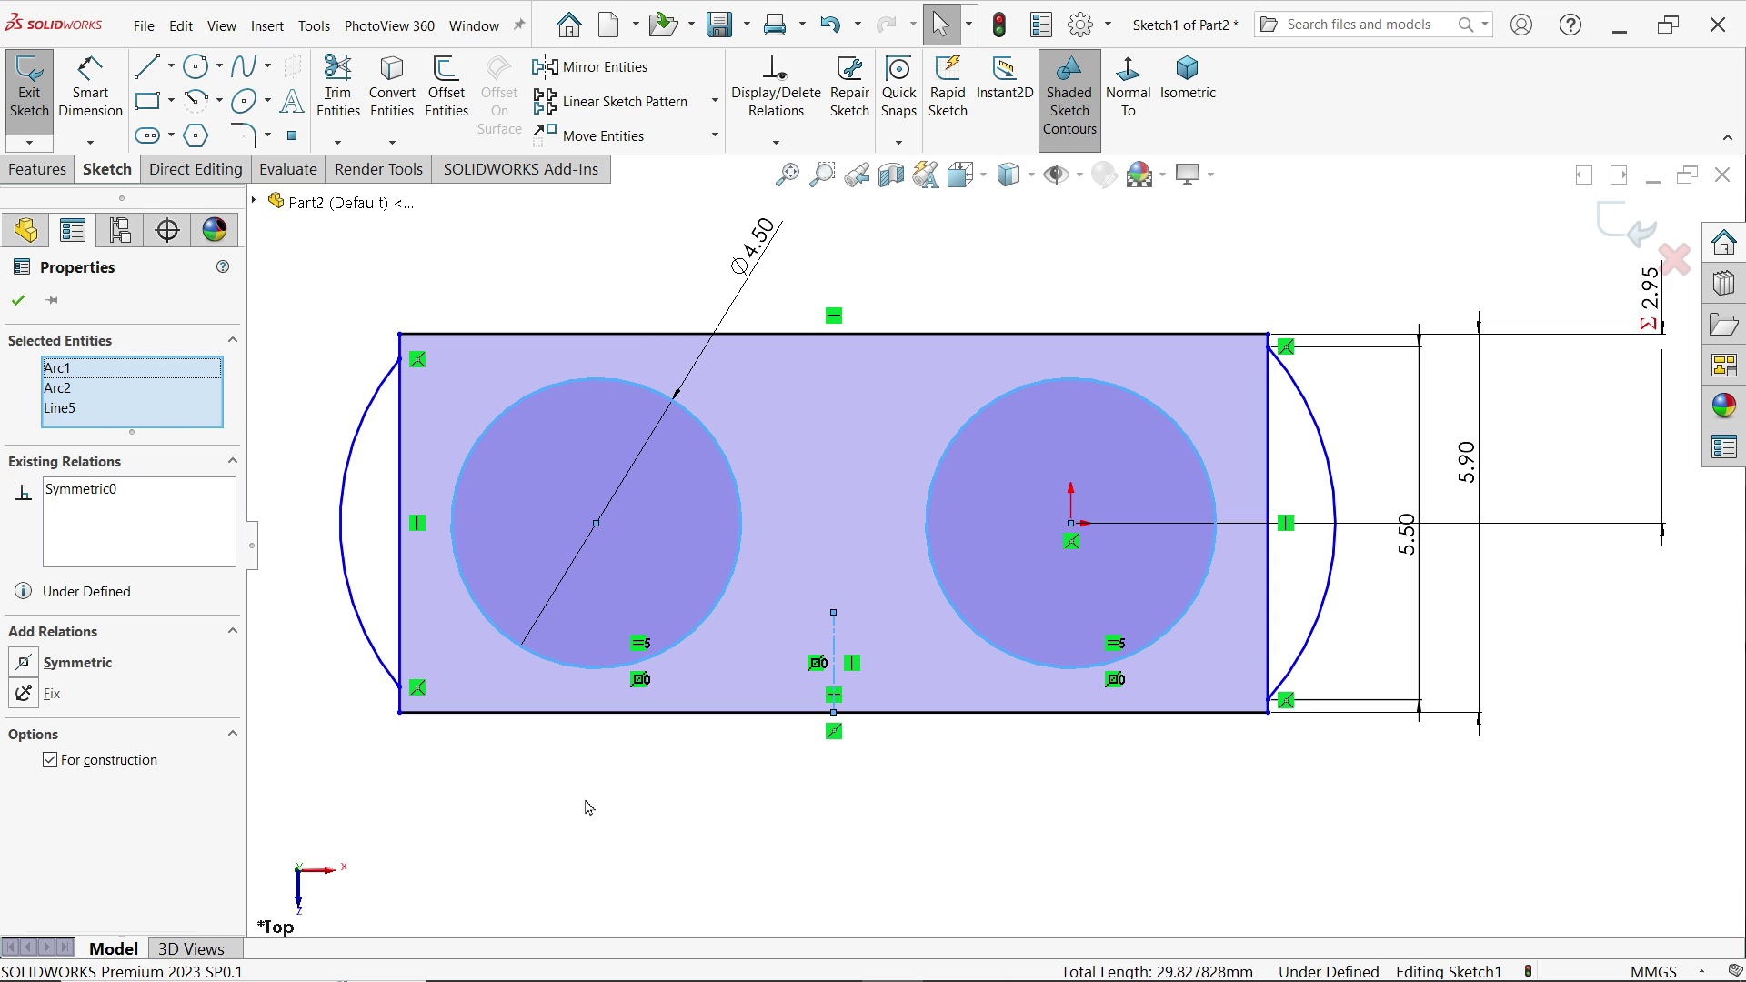
Dimension the plate width 10.83 and the arc-to-arc overall length 13.50.
{"action": "key", "text": "d"}
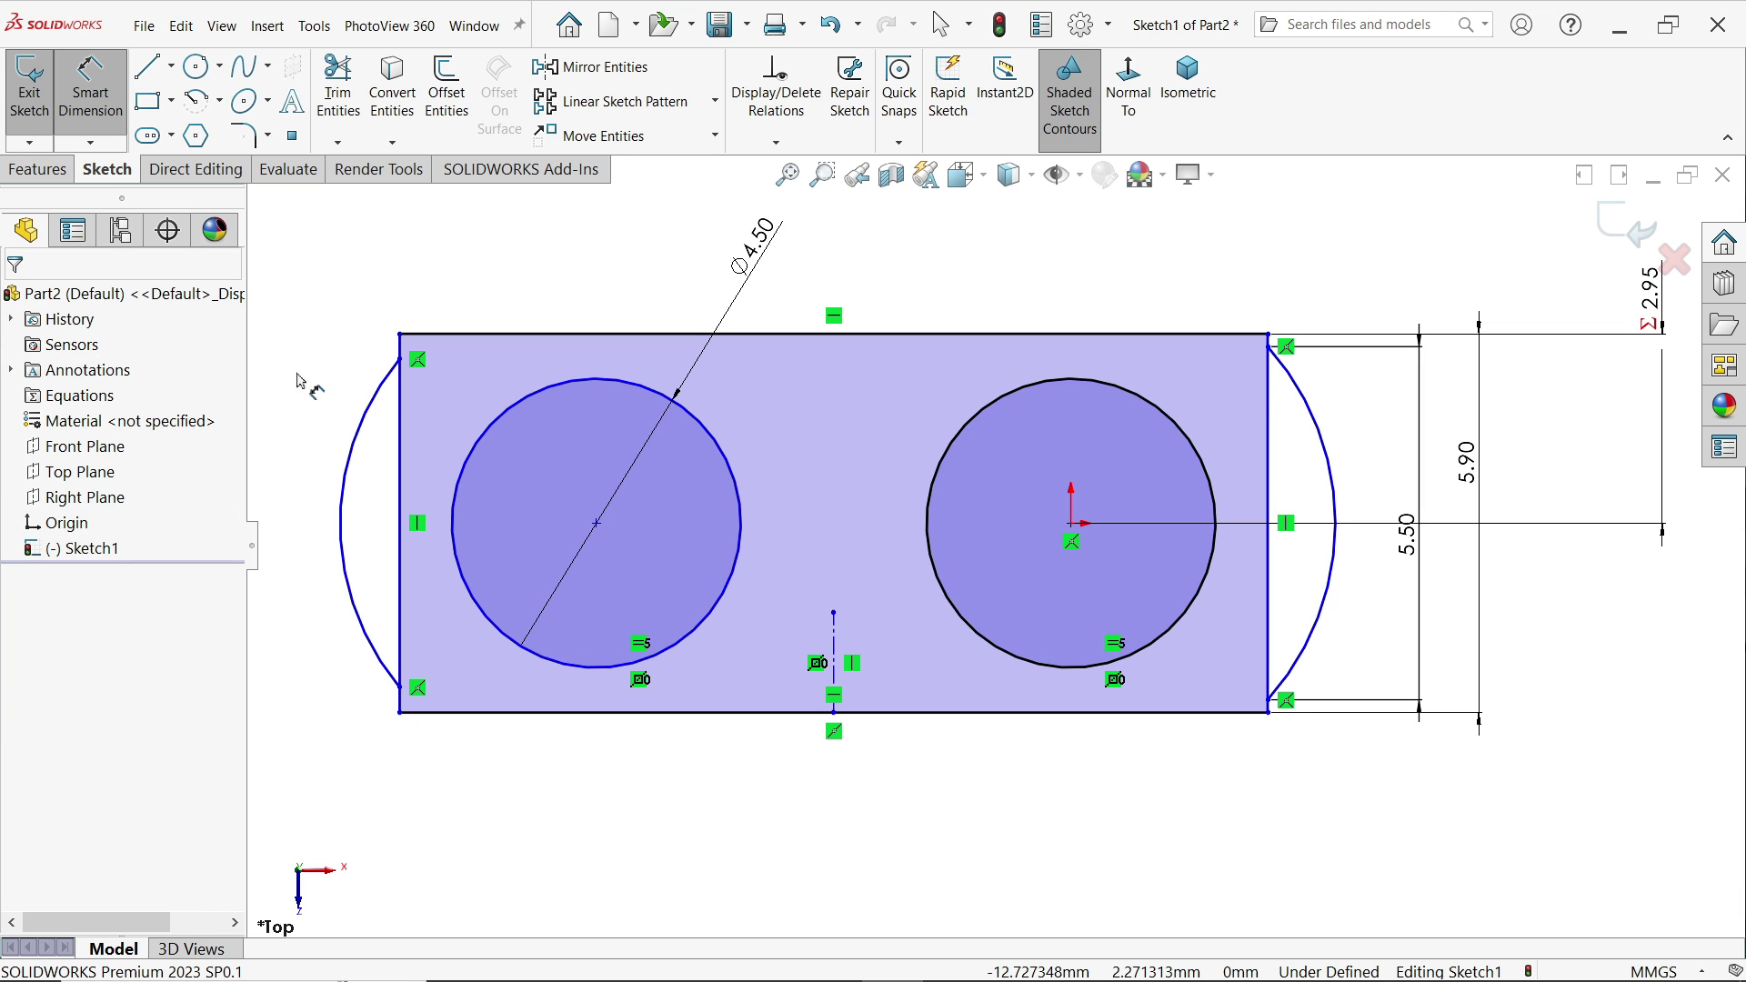
{"action": "left_click", "coordinate": [819, 713]}
{"action": "left_click", "coordinate": [814, 768]}
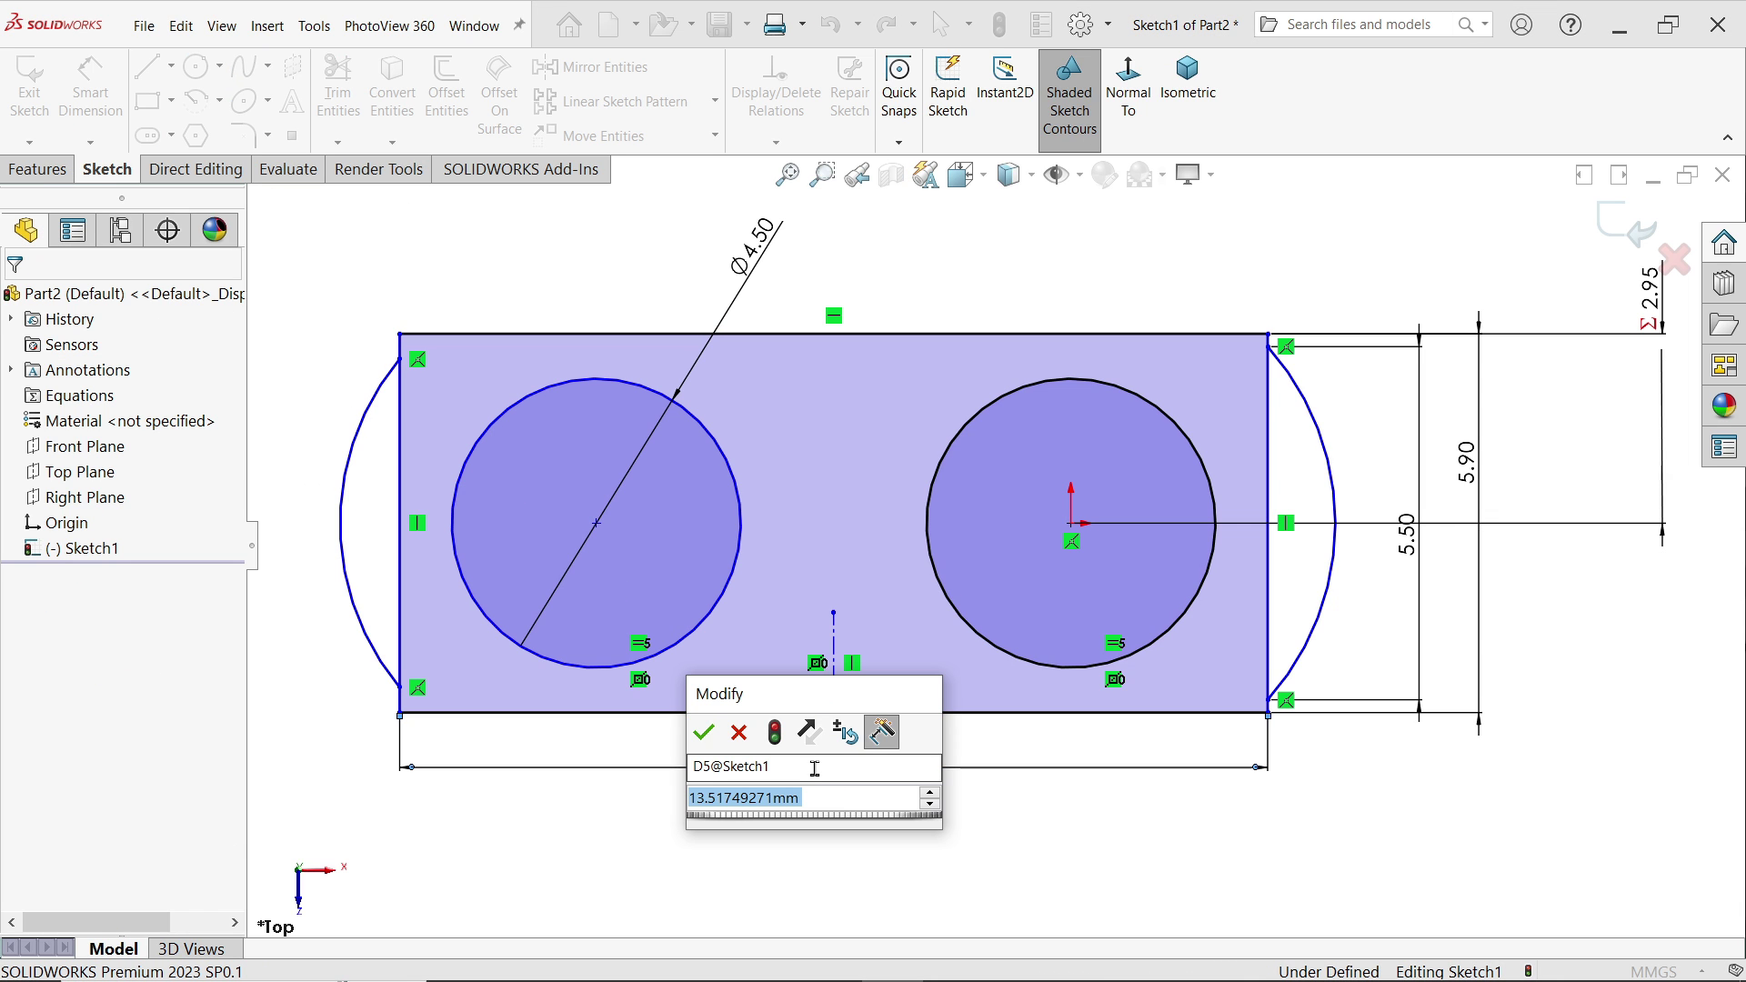
{"action": "type", "text": "10.83"}
{"action": "left_click", "coordinate": [703, 732]}
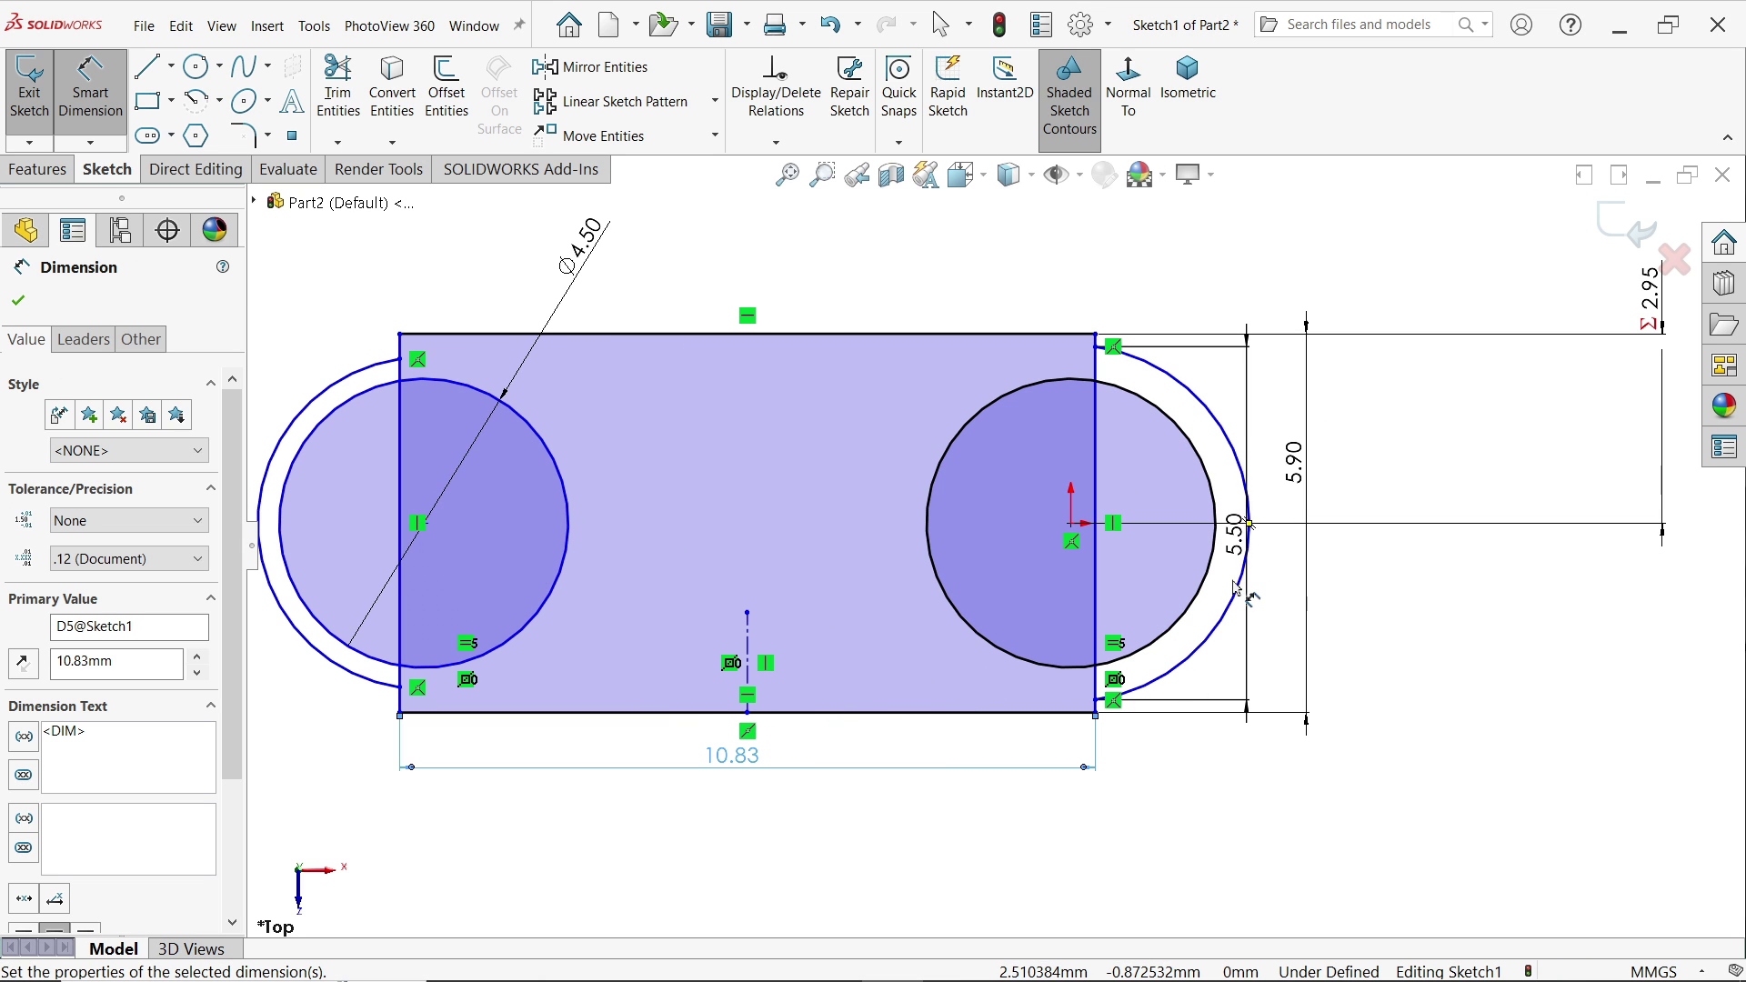
{"action": "key", "text": "z"}
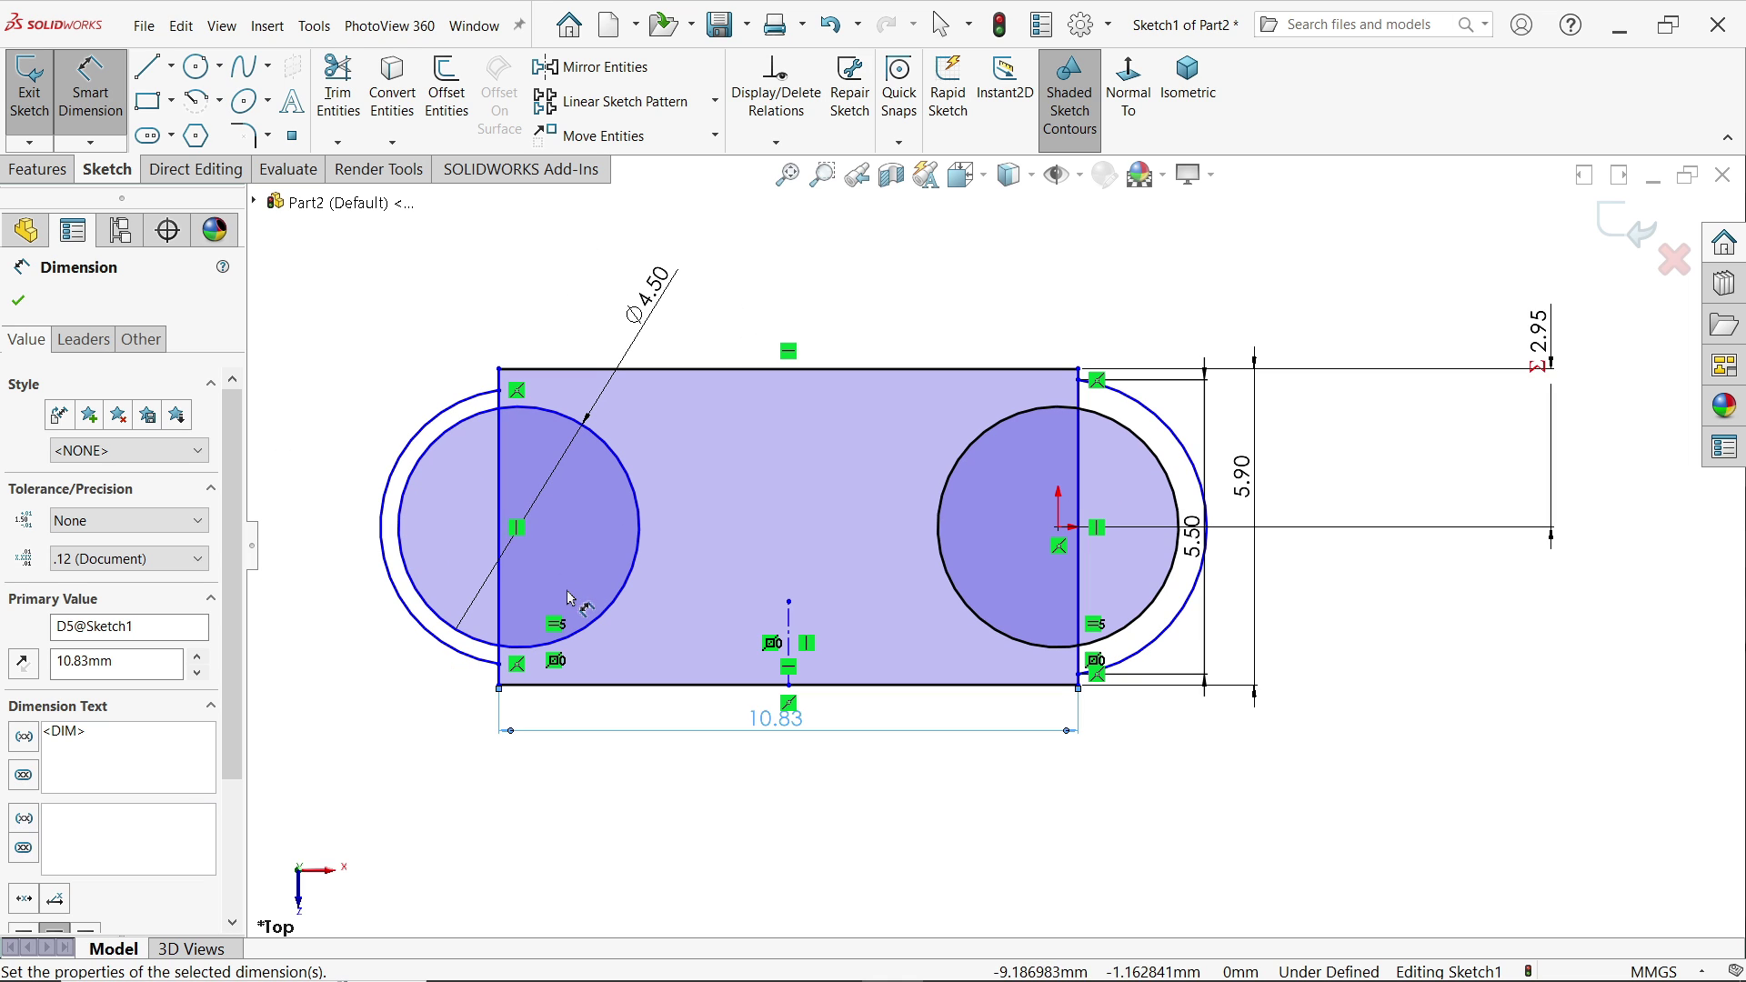
{"action": "left_click", "coordinate": [384, 573]}
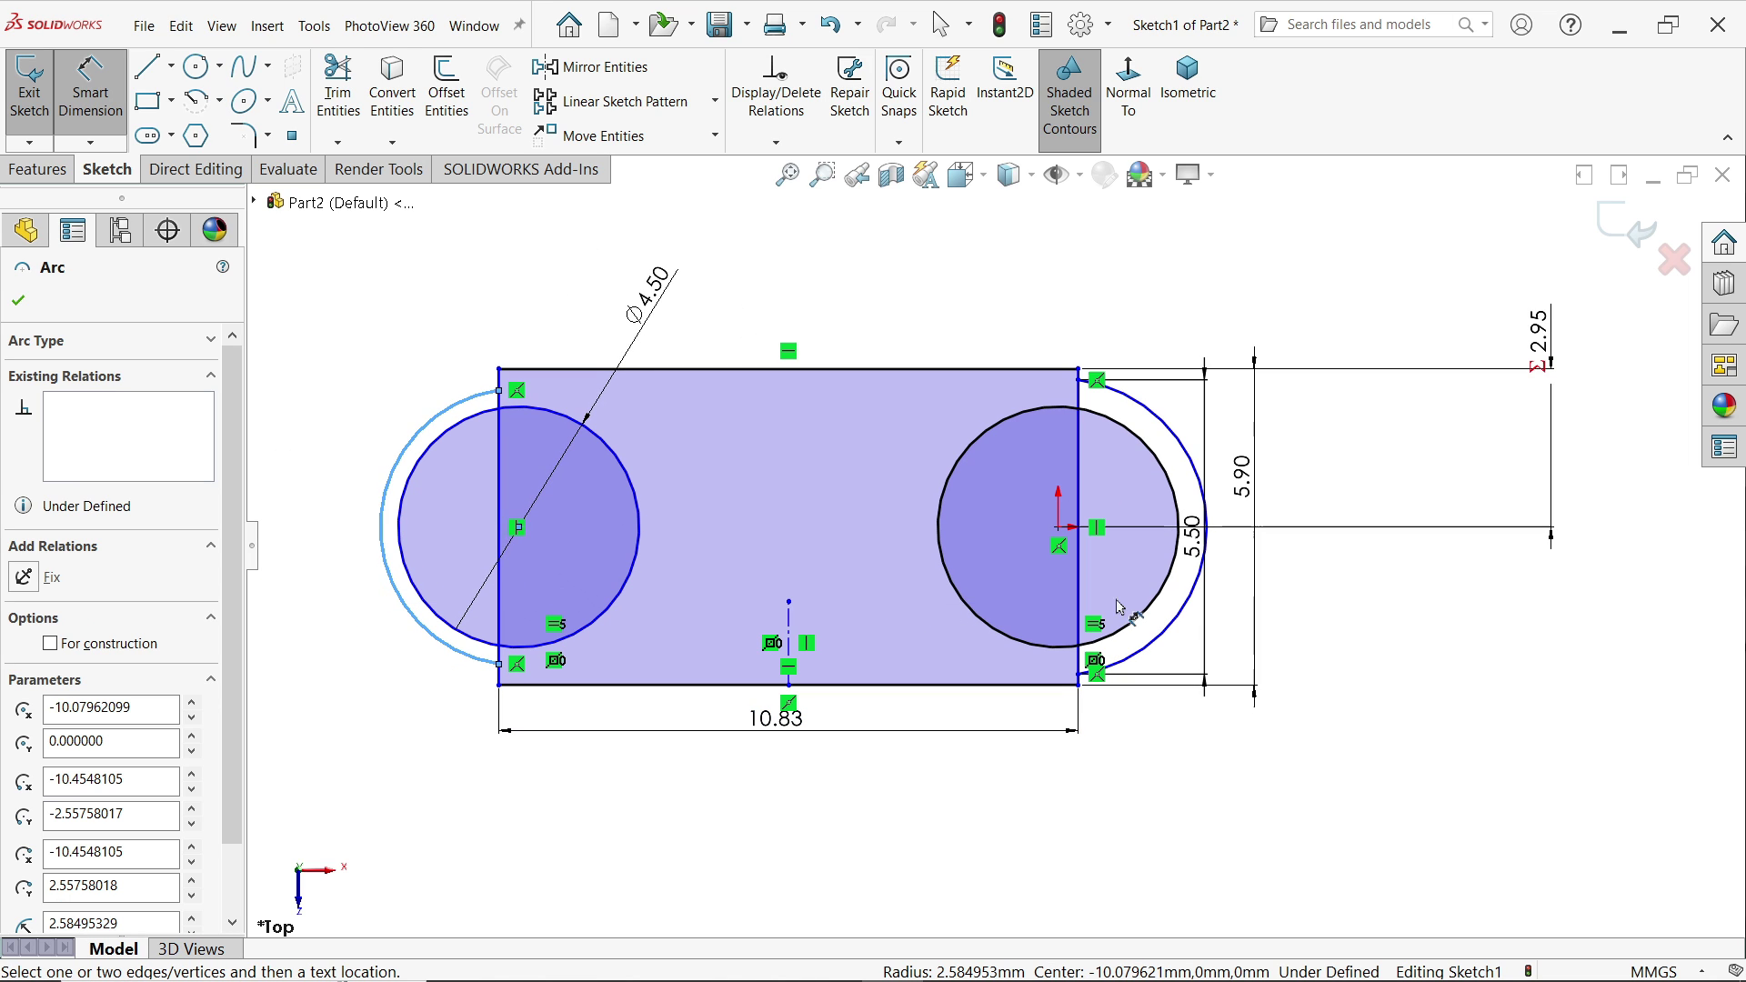
{"action": "left_click", "coordinate": [1204, 575]}
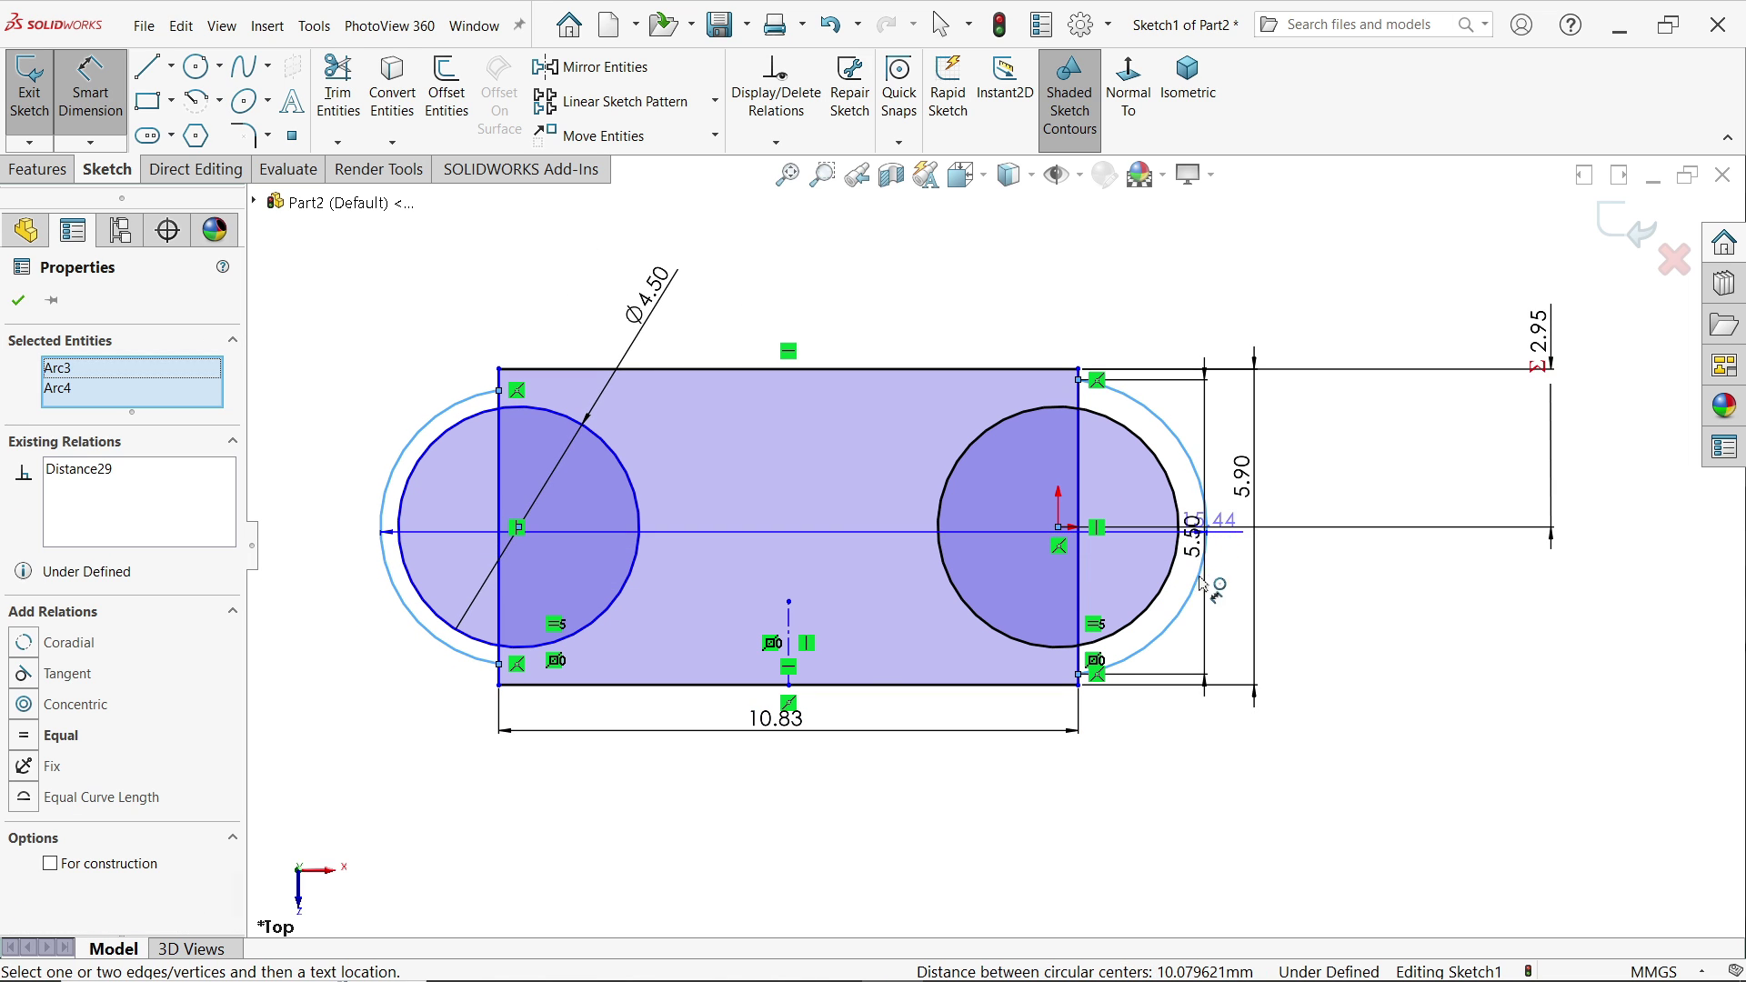
{"action": "left_click", "coordinate": [796, 810]}
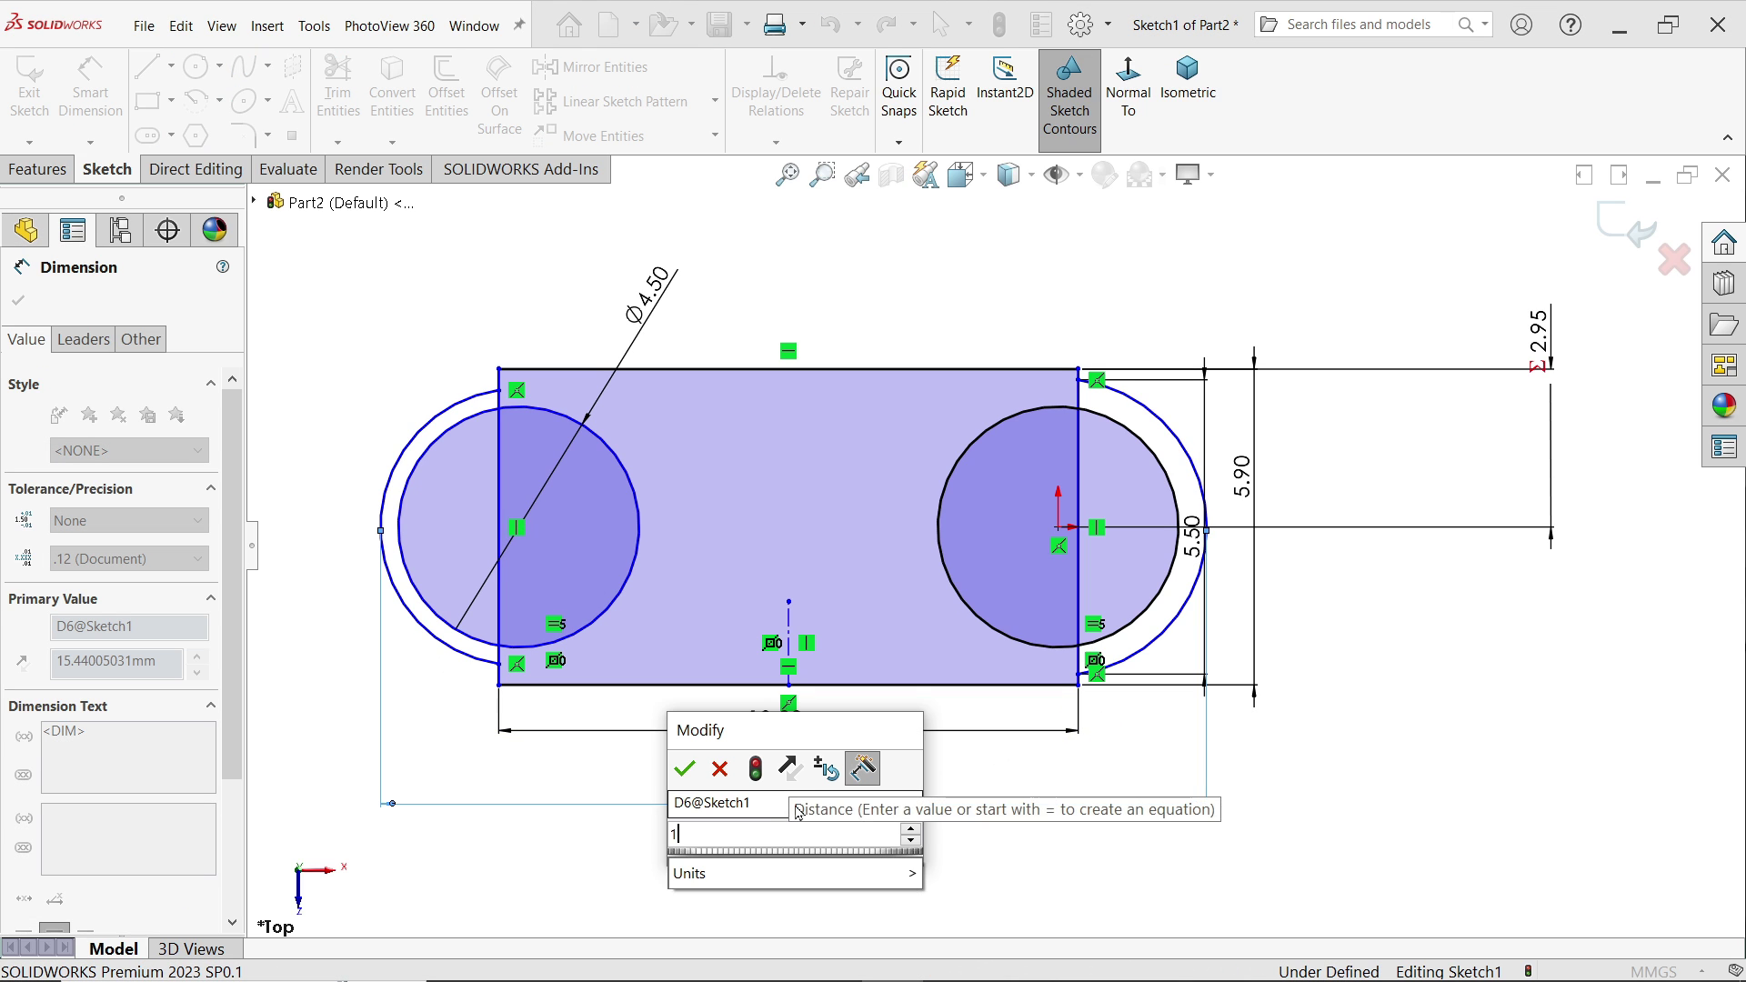
{"action": "type", "text": "13.5"}
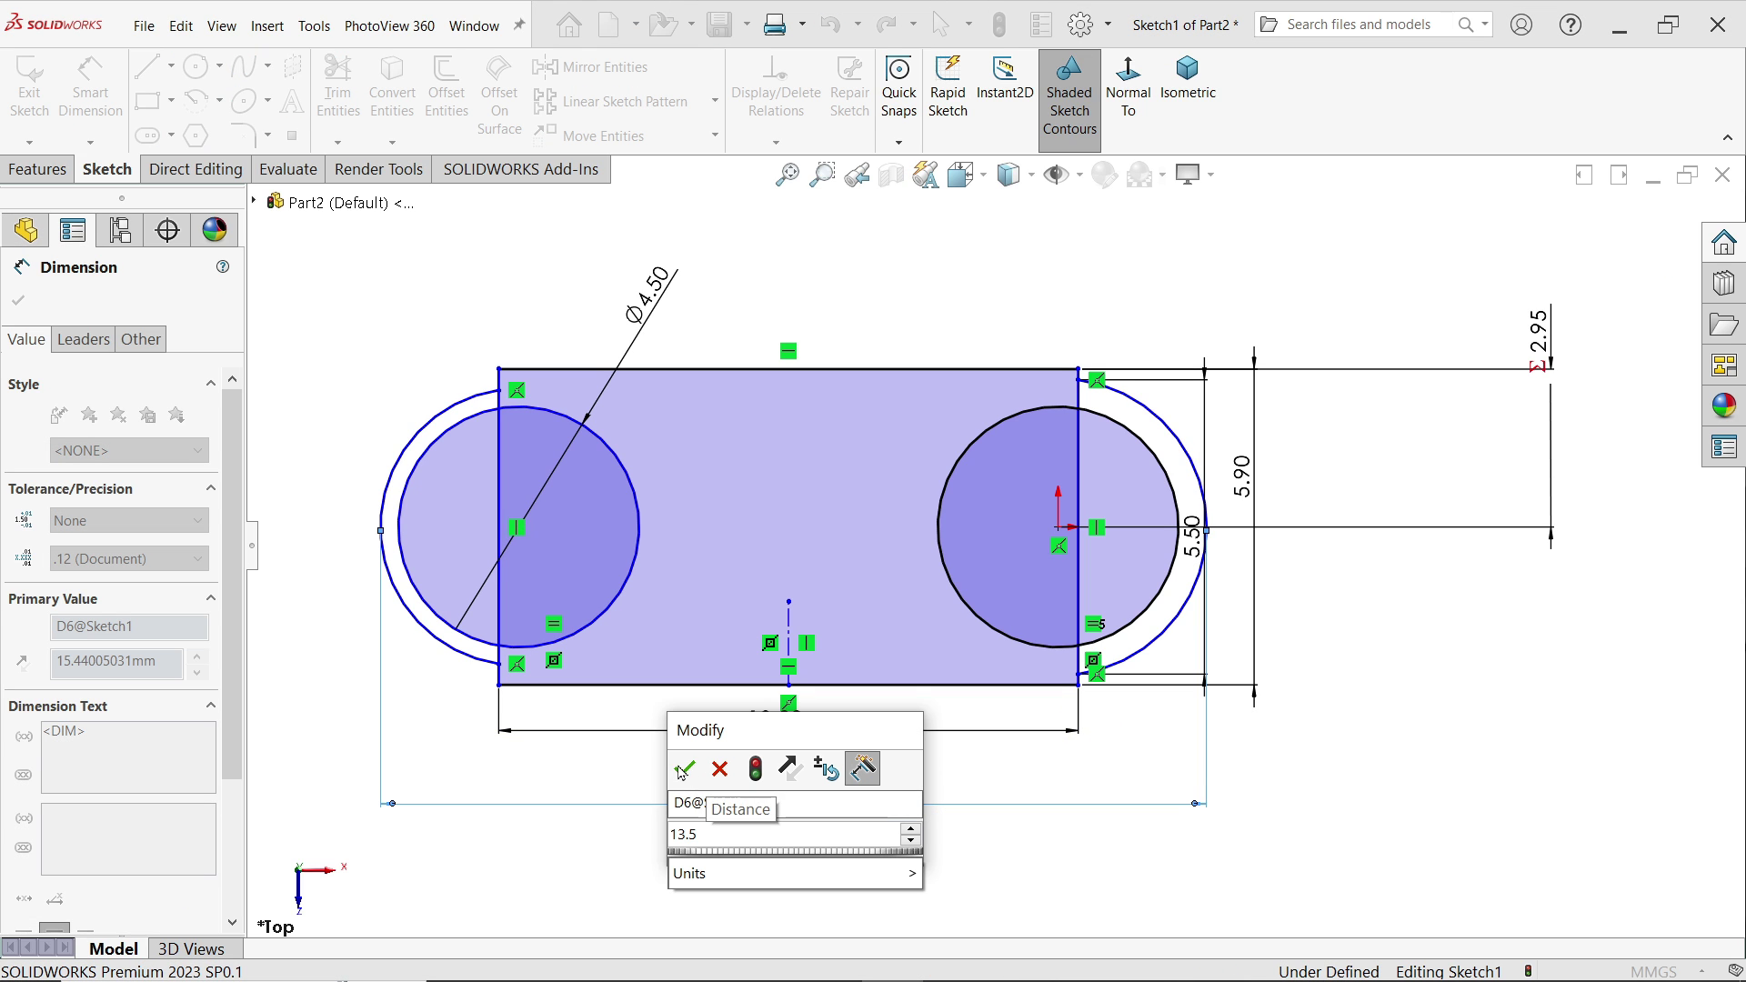
{"action": "left_click", "coordinate": [683, 769]}
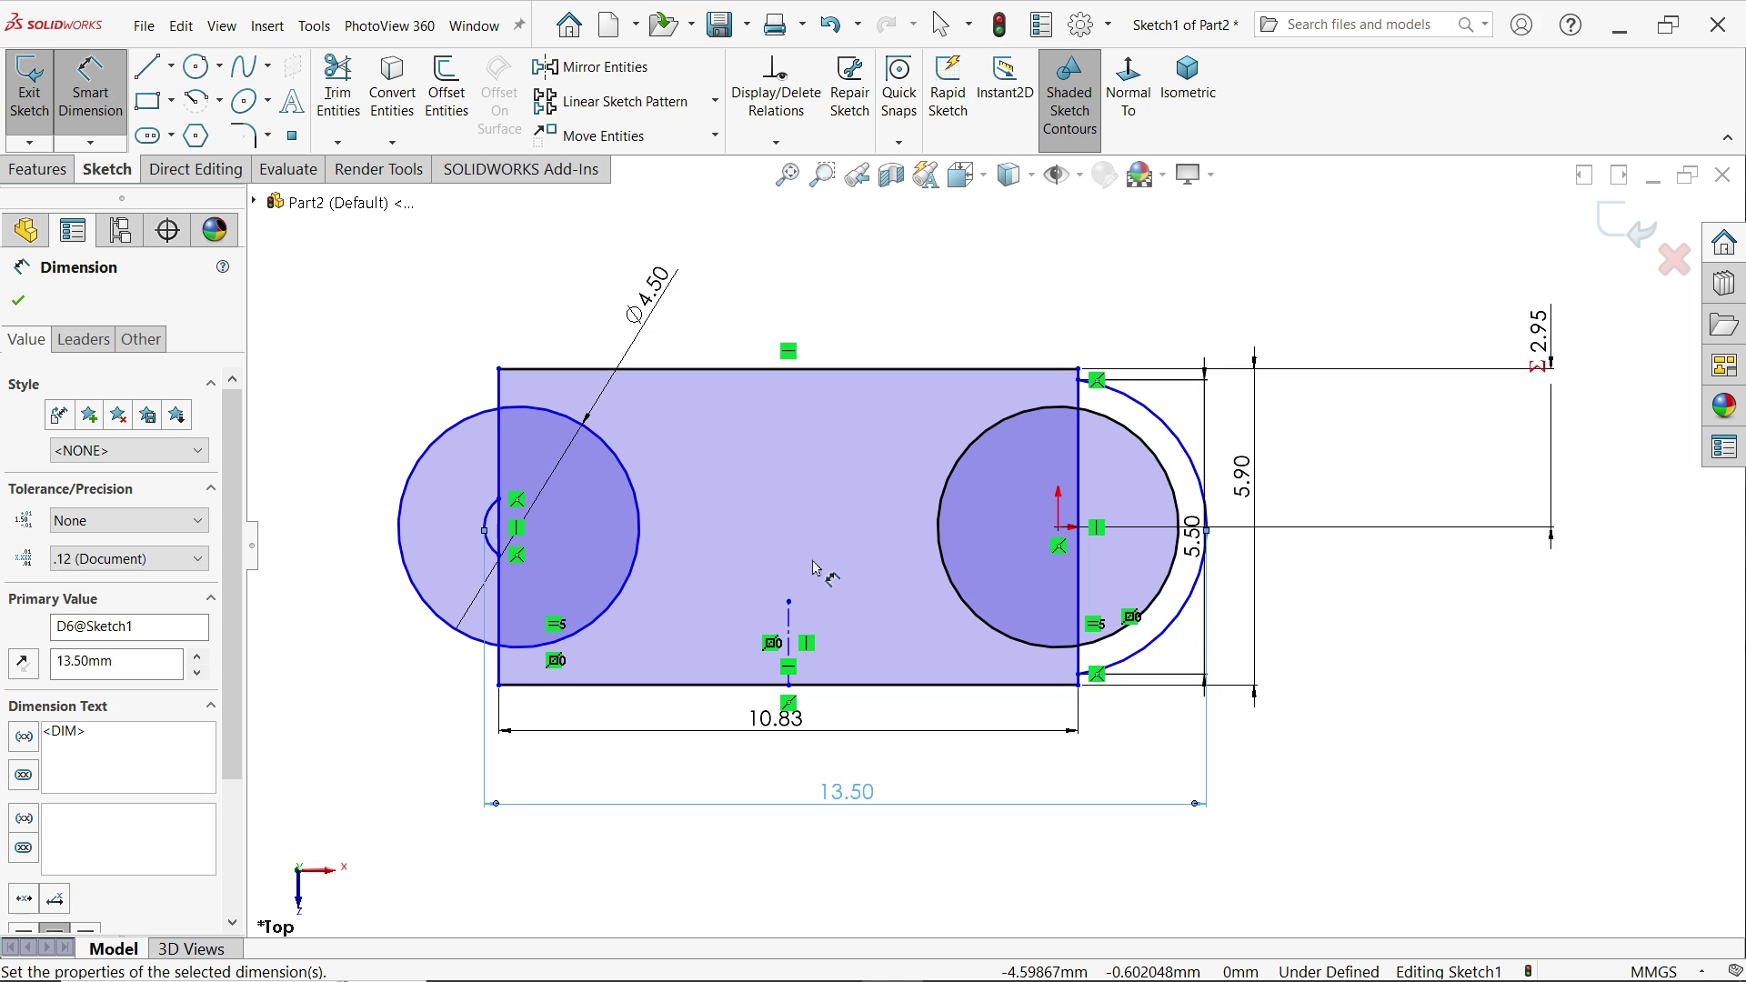
{"action": "scroll", "coordinate": [815, 568], "scroll_direction": "down", "scroll_amount": 1}
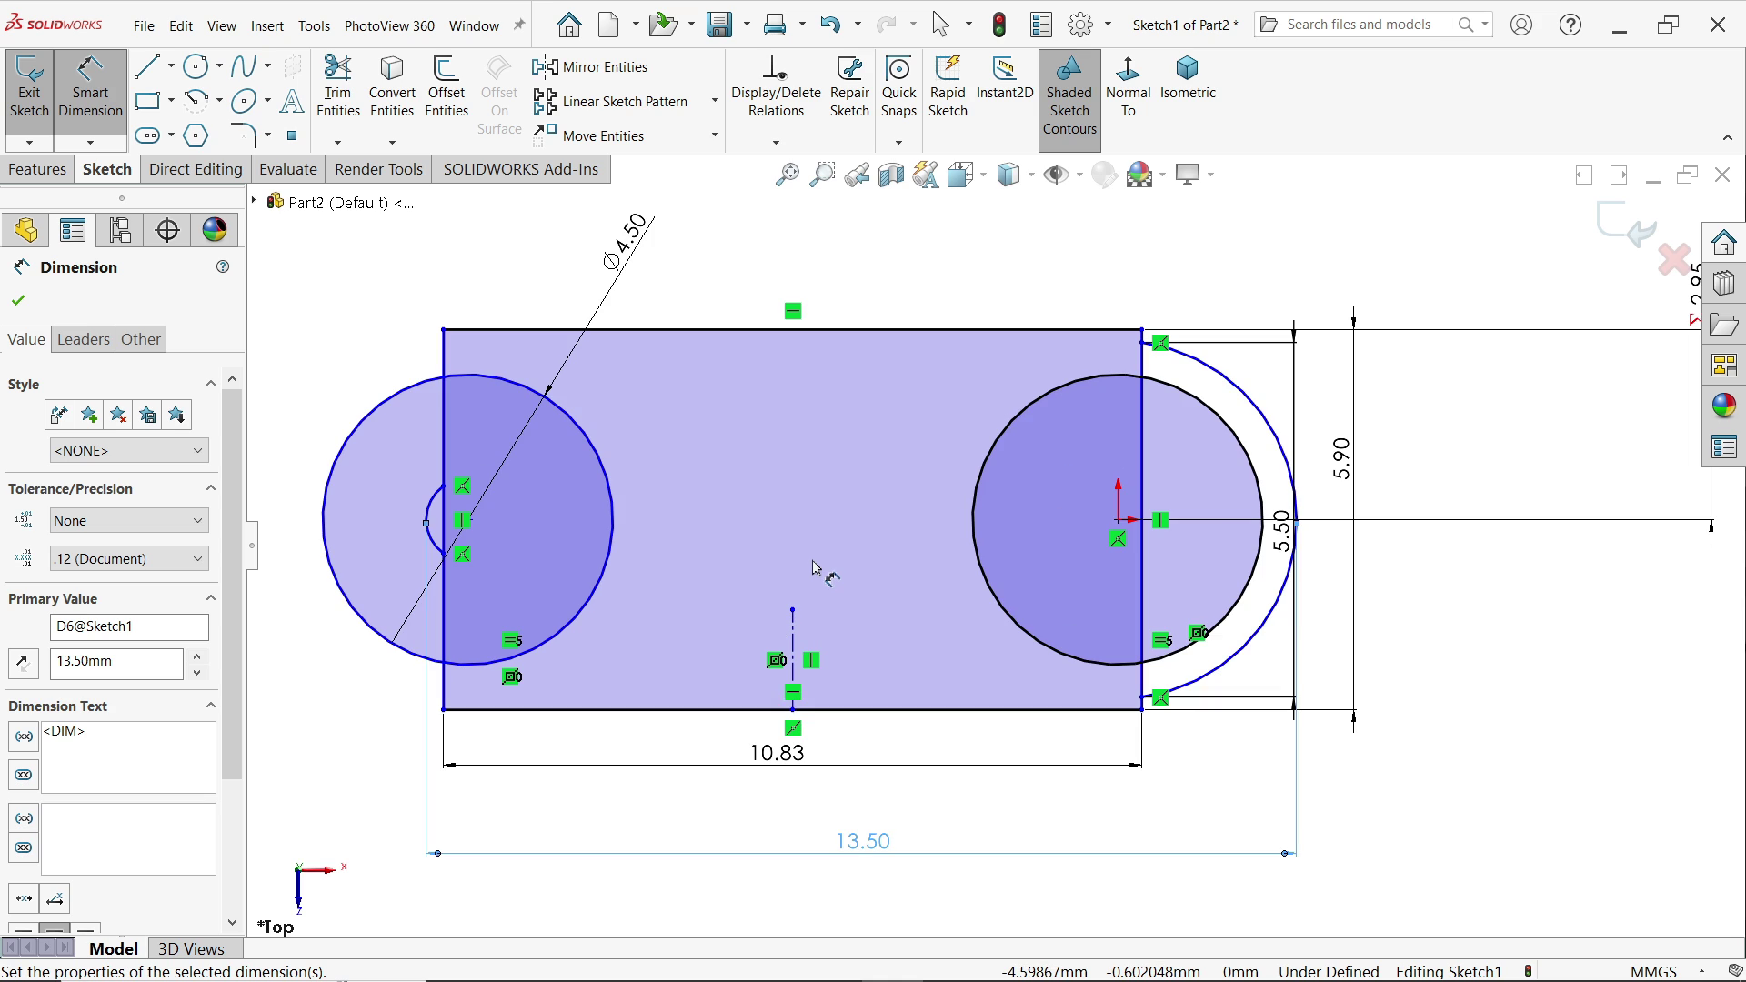
{"action": "left_click", "coordinate": [21, 301]}
Make the left and right end arcs equal radius.
{"action": "left_click", "coordinate": [430, 514]}
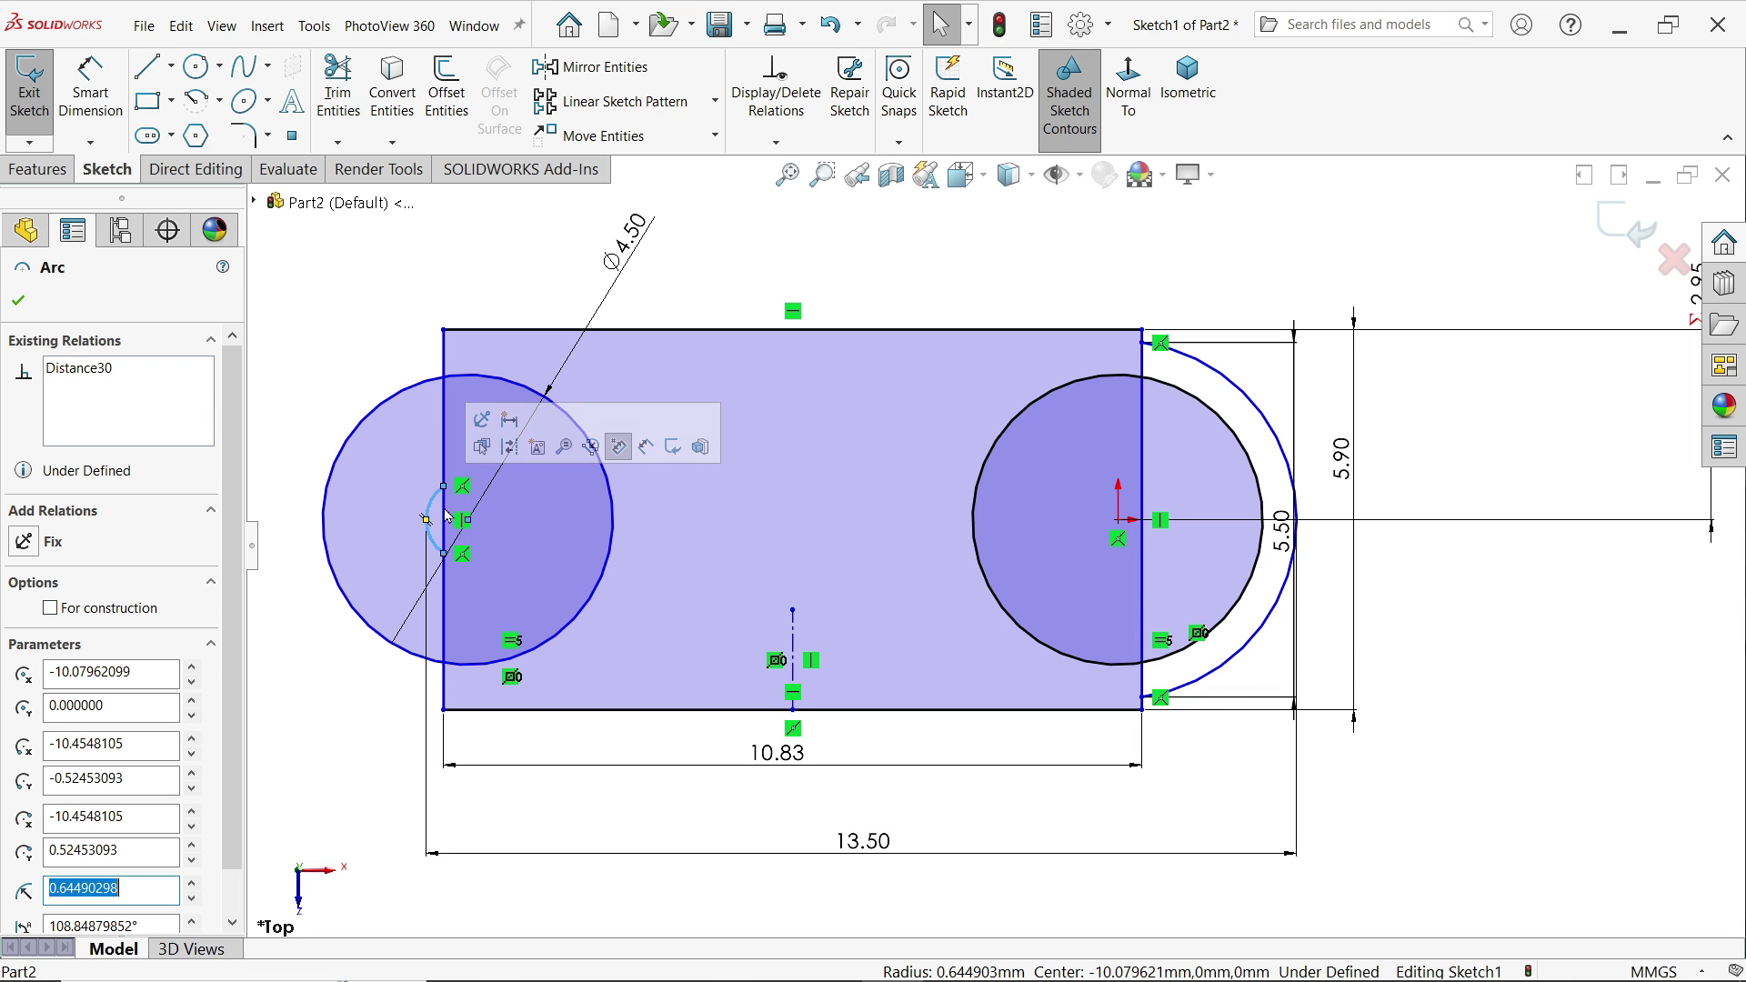
{"action": "left_click", "coordinate": [1282, 605], "text": "ctrl"}
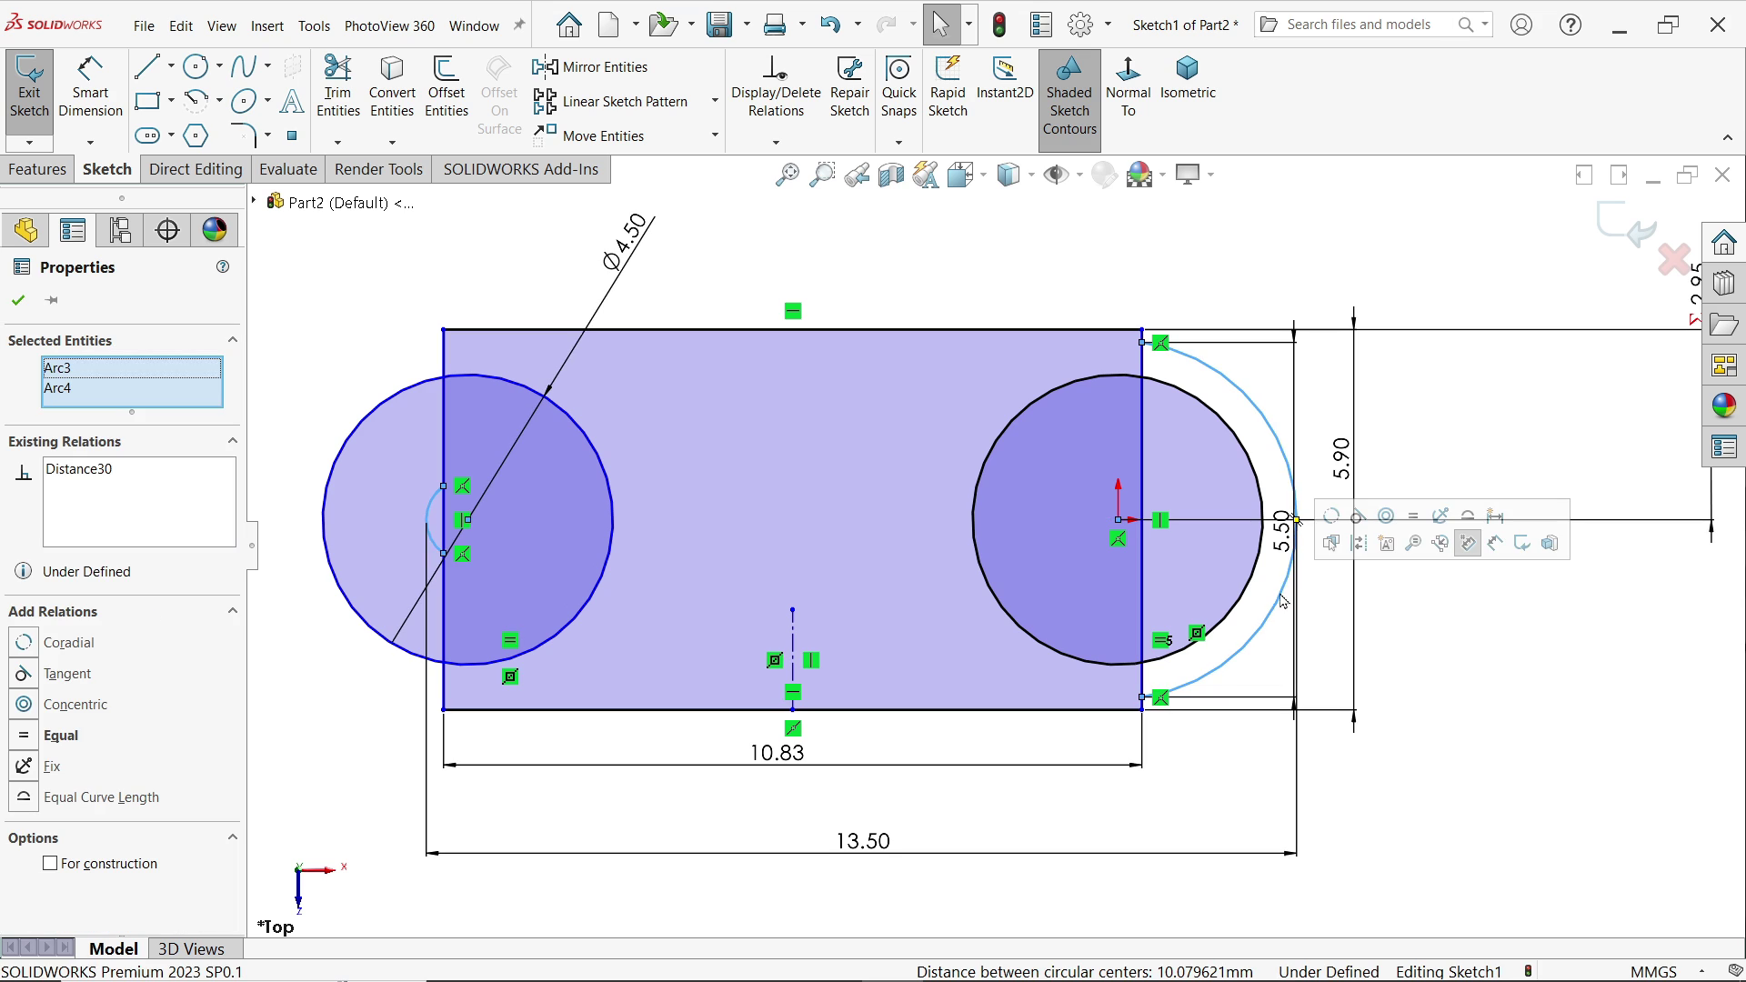
{"action": "left_click", "coordinate": [1414, 518]}
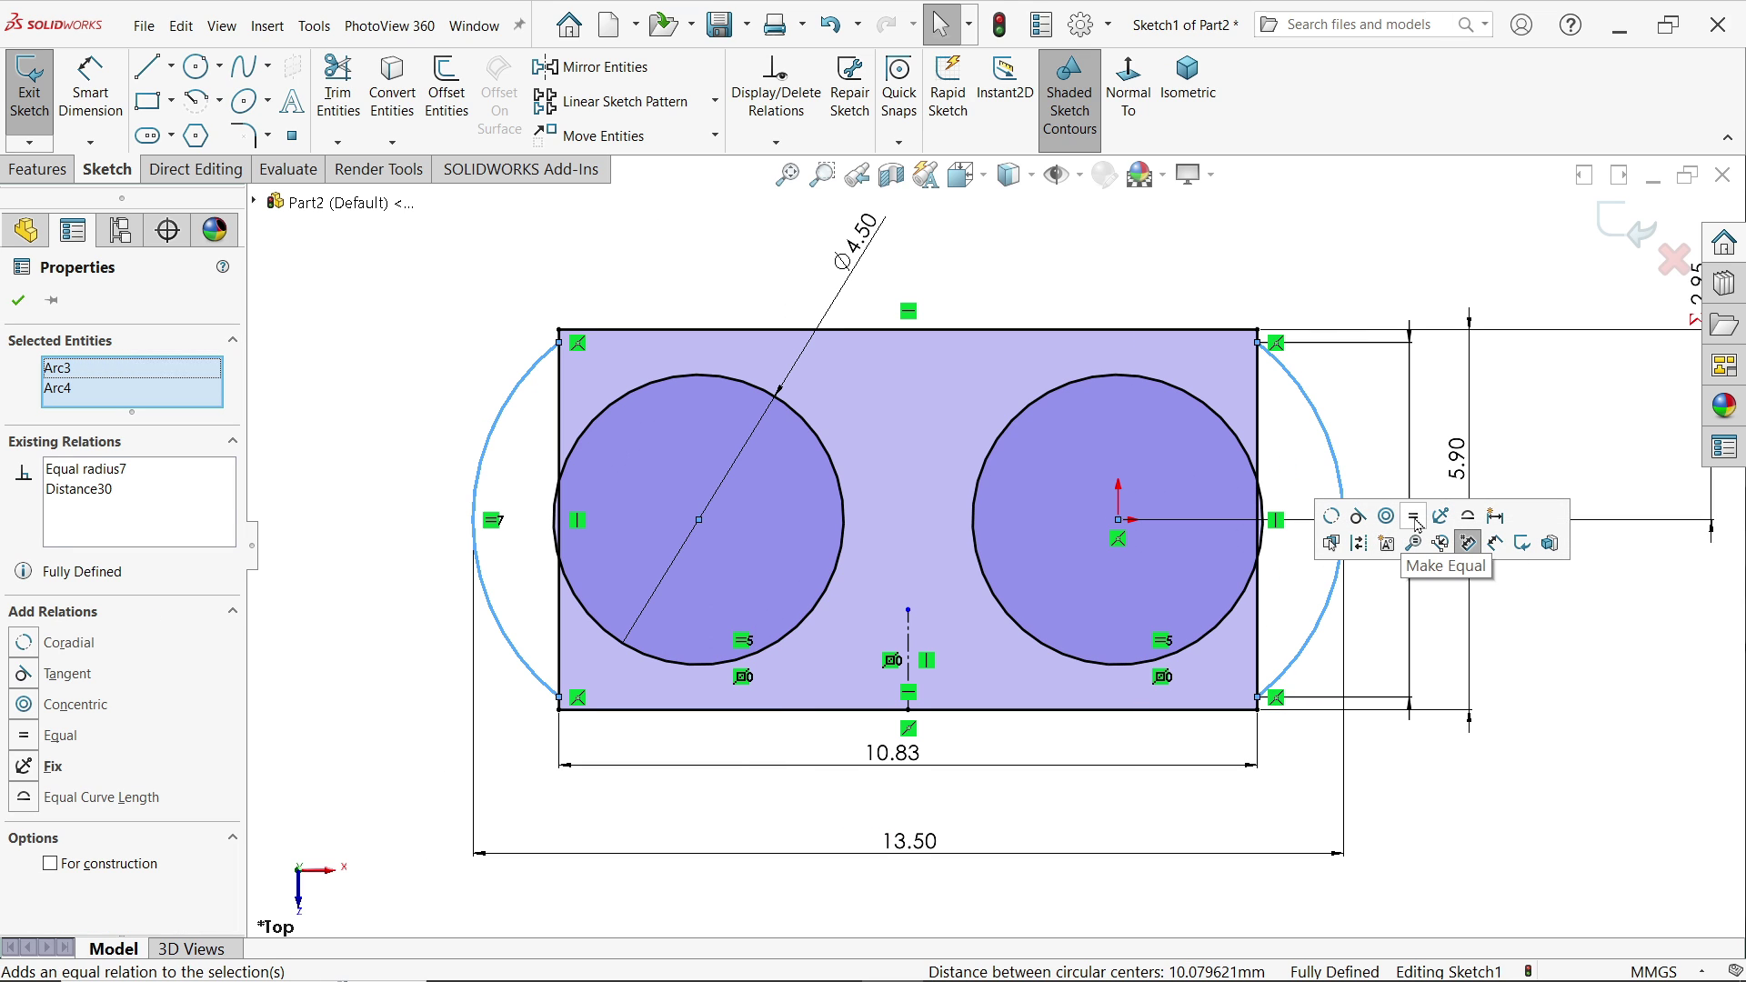
{"action": "left_click", "coordinate": [1597, 709]}
{"action": "scroll", "coordinate": [1405, 593], "scroll_direction": "up", "scroll_amount": 1}
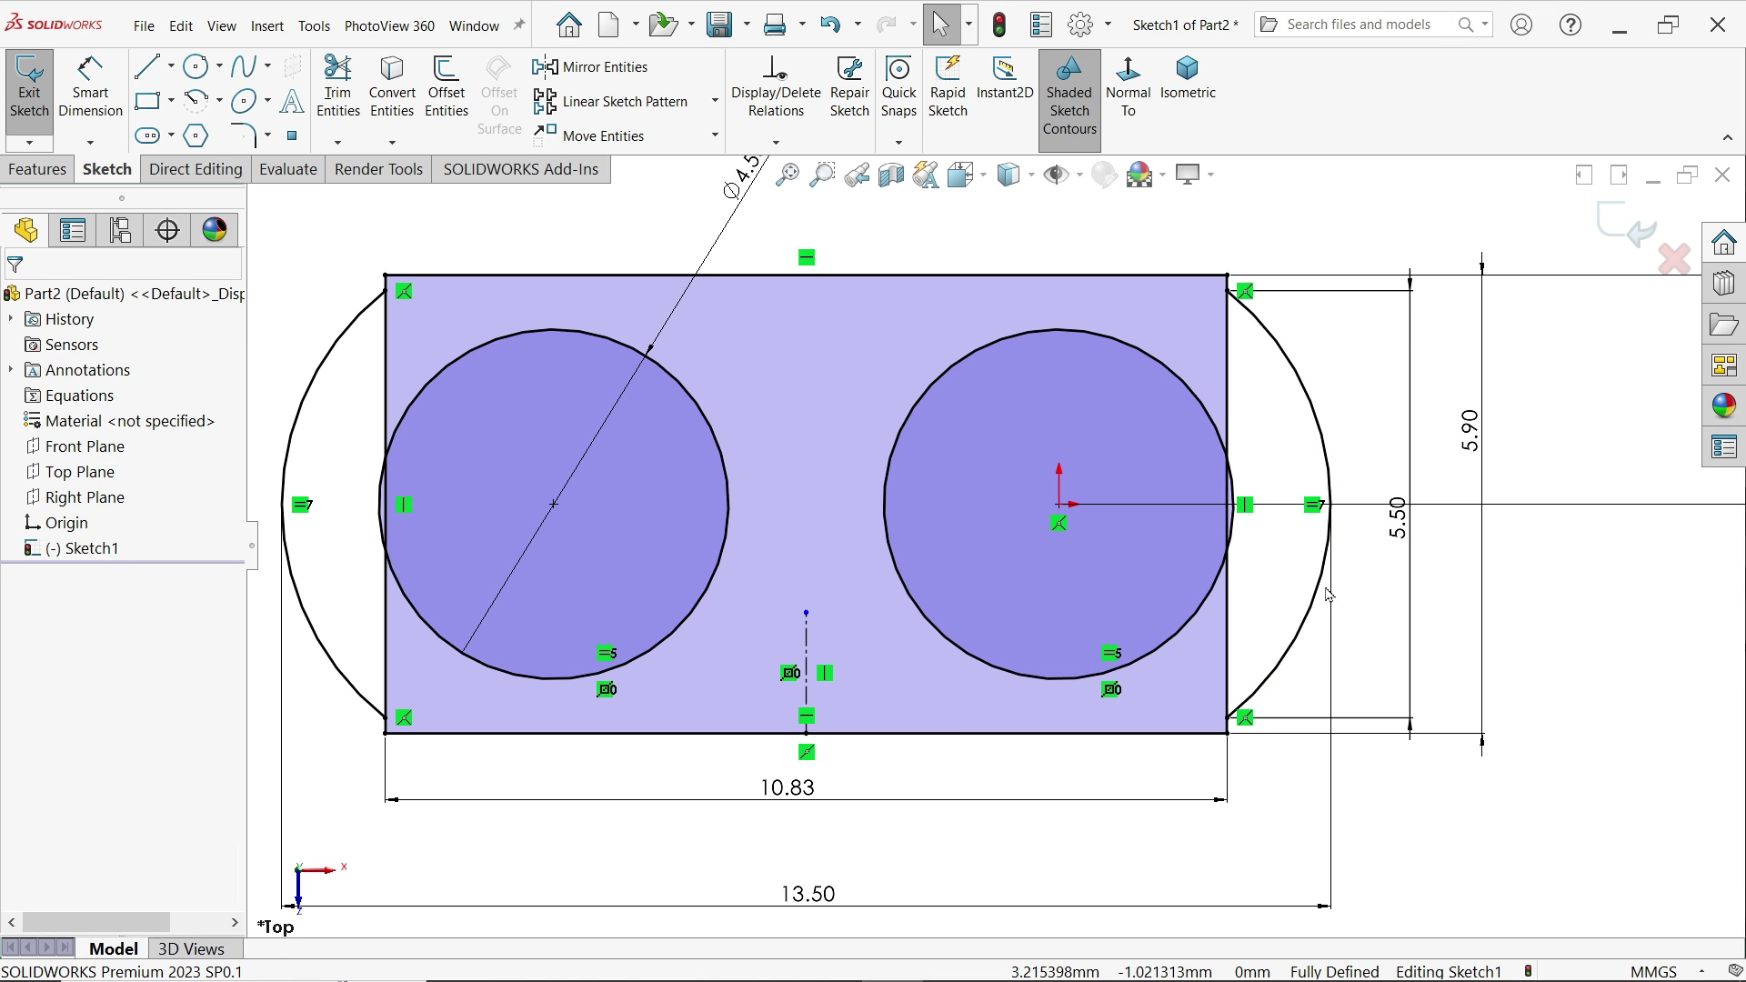
Power-trim away the upper and lower parts of the rectangle's left edge.
{"action": "scroll", "coordinate": [1323, 599], "scroll_direction": "down", "scroll_amount": 1}
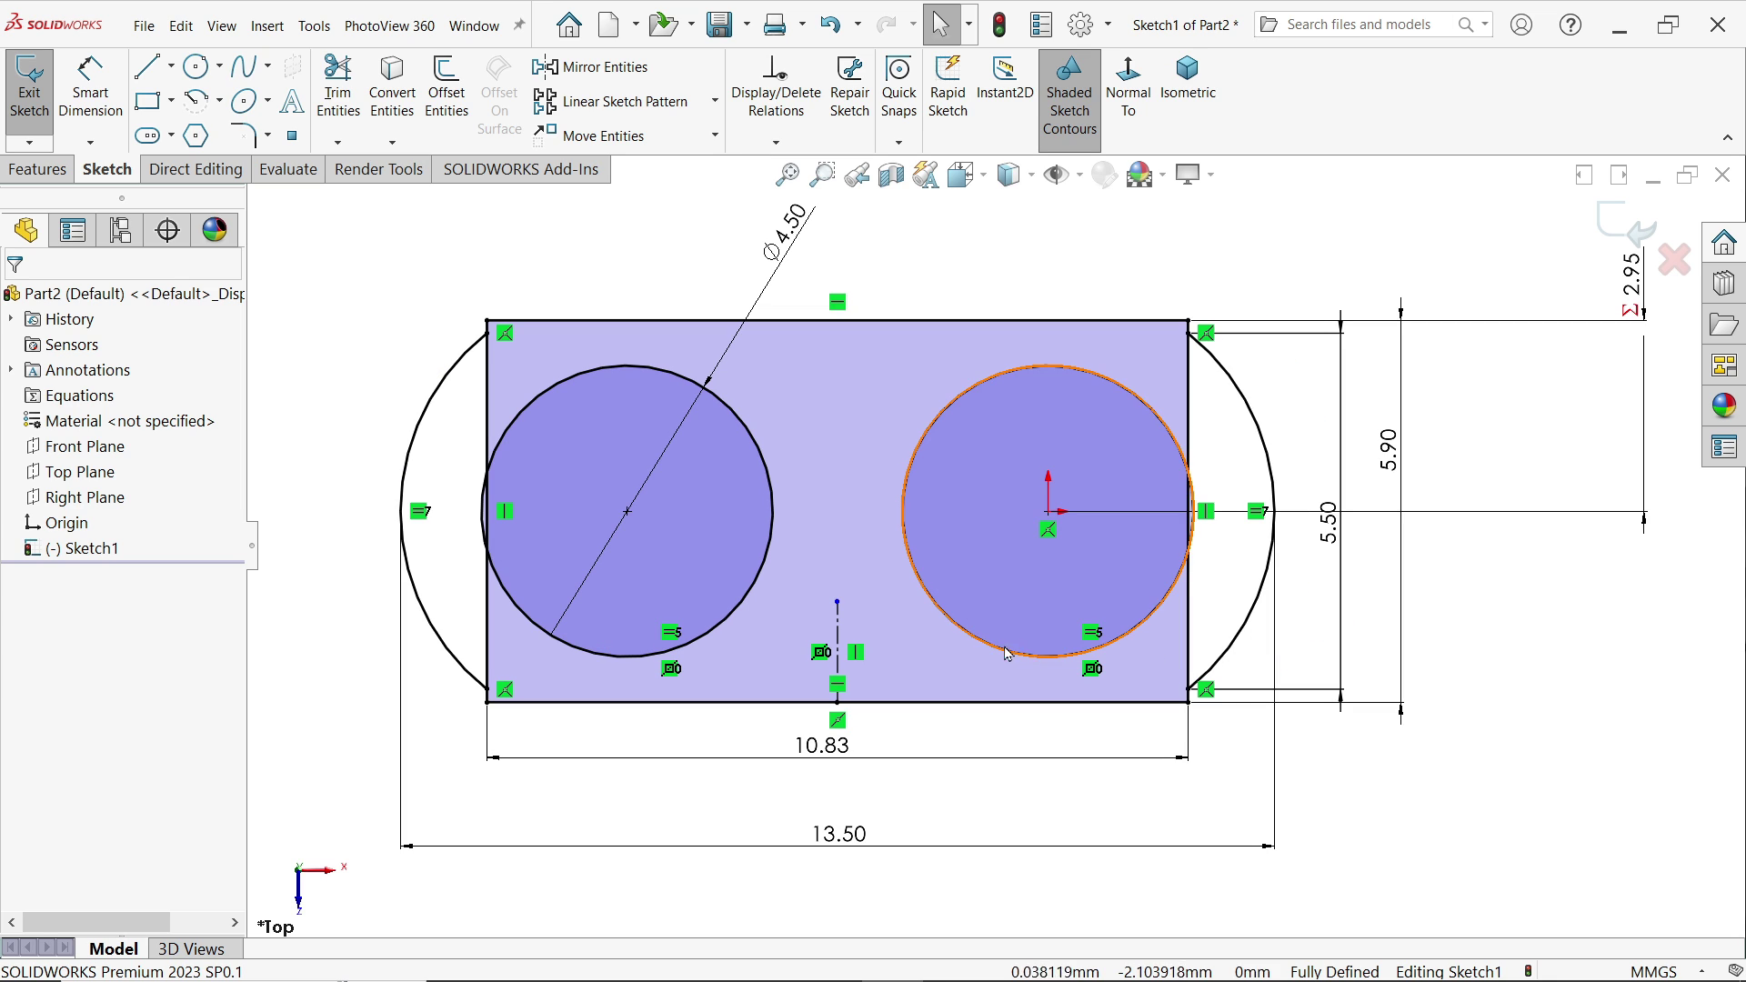
{"action": "scroll", "coordinate": [509, 470], "scroll_direction": "up", "scroll_amount": 1}
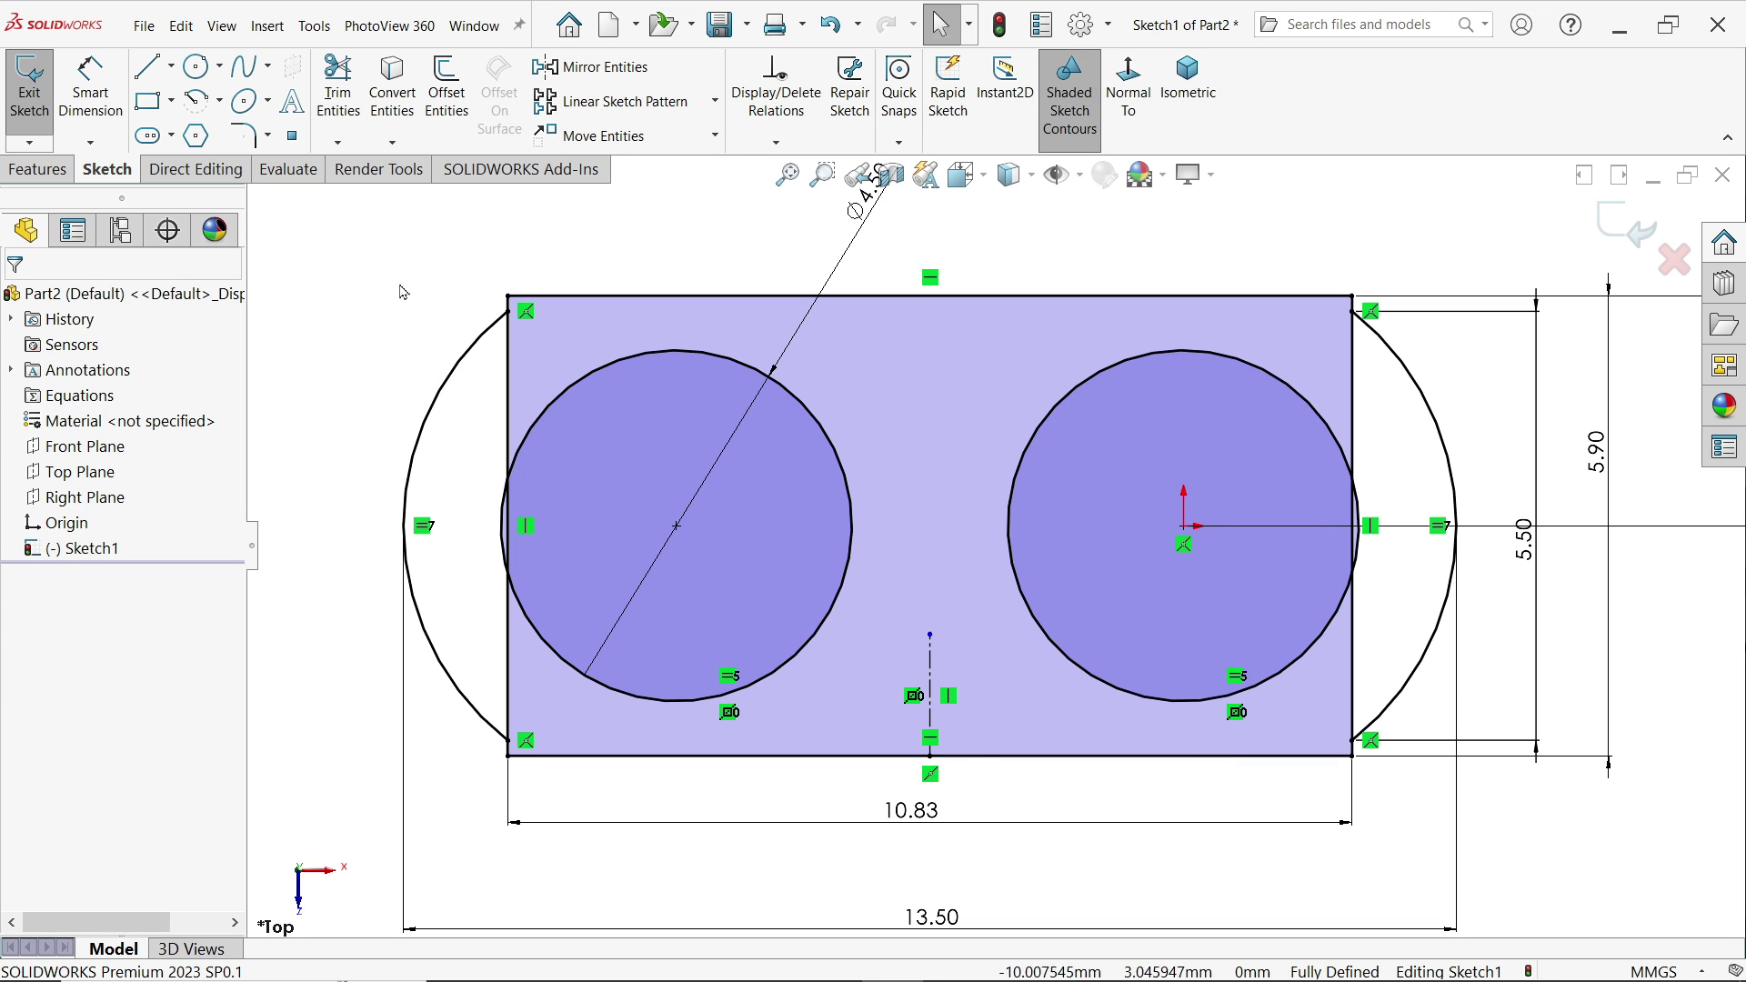
{"action": "left_click", "coordinate": [339, 100]}
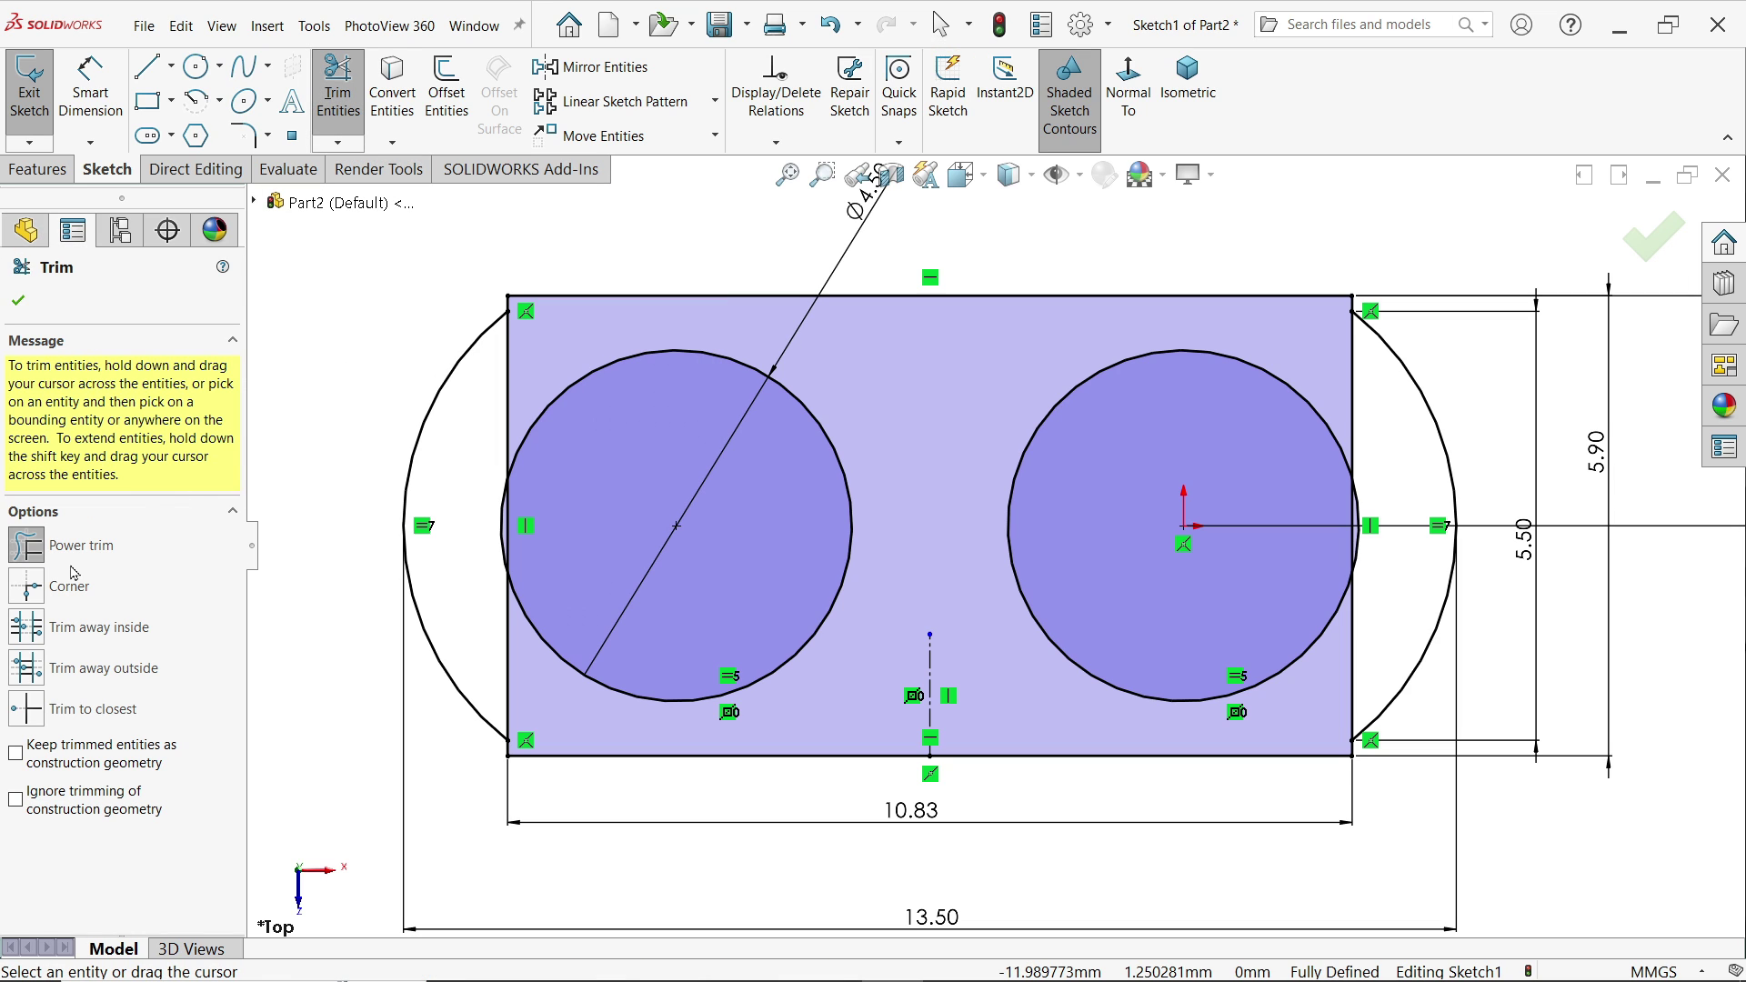
{"action": "left_click_drag", "start_coordinate": [550, 361], "coordinate": [500, 376]}
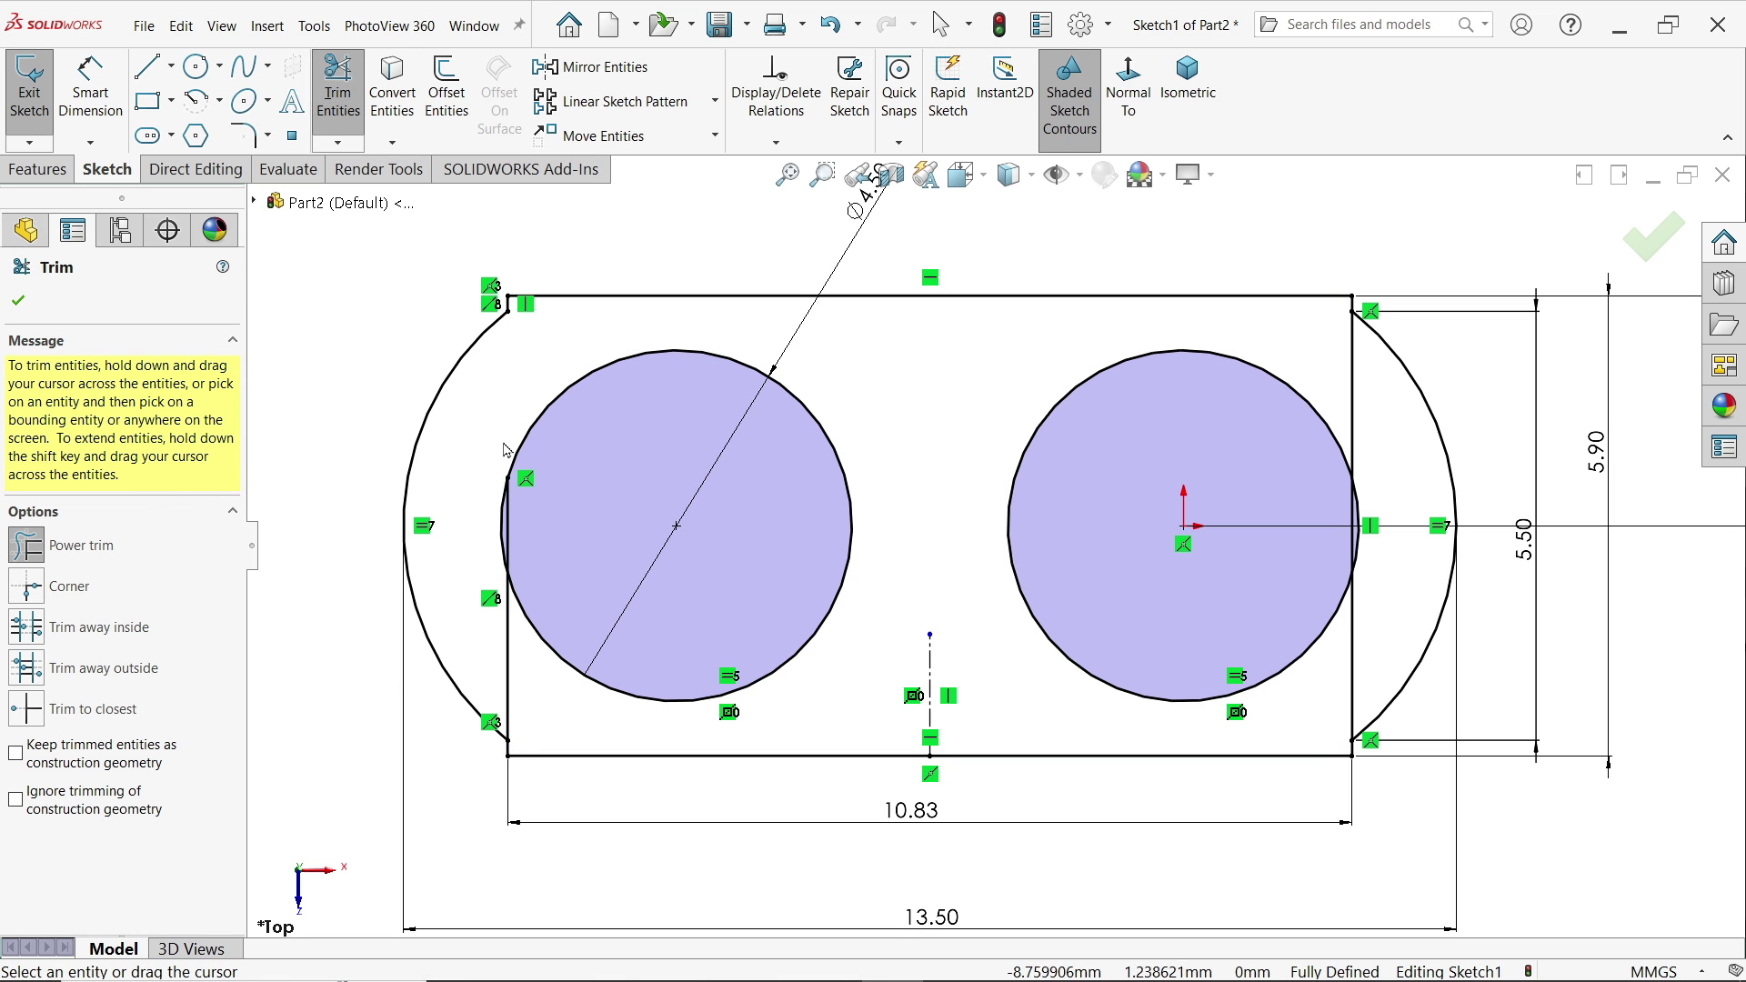
{"action": "left_click_drag", "start_coordinate": [542, 683], "coordinate": [493, 668]}
Trim the right edge segments and leftover stub beside the right arc.
{"action": "scroll", "coordinate": [507, 542], "scroll_direction": "up", "scroll_amount": 4}
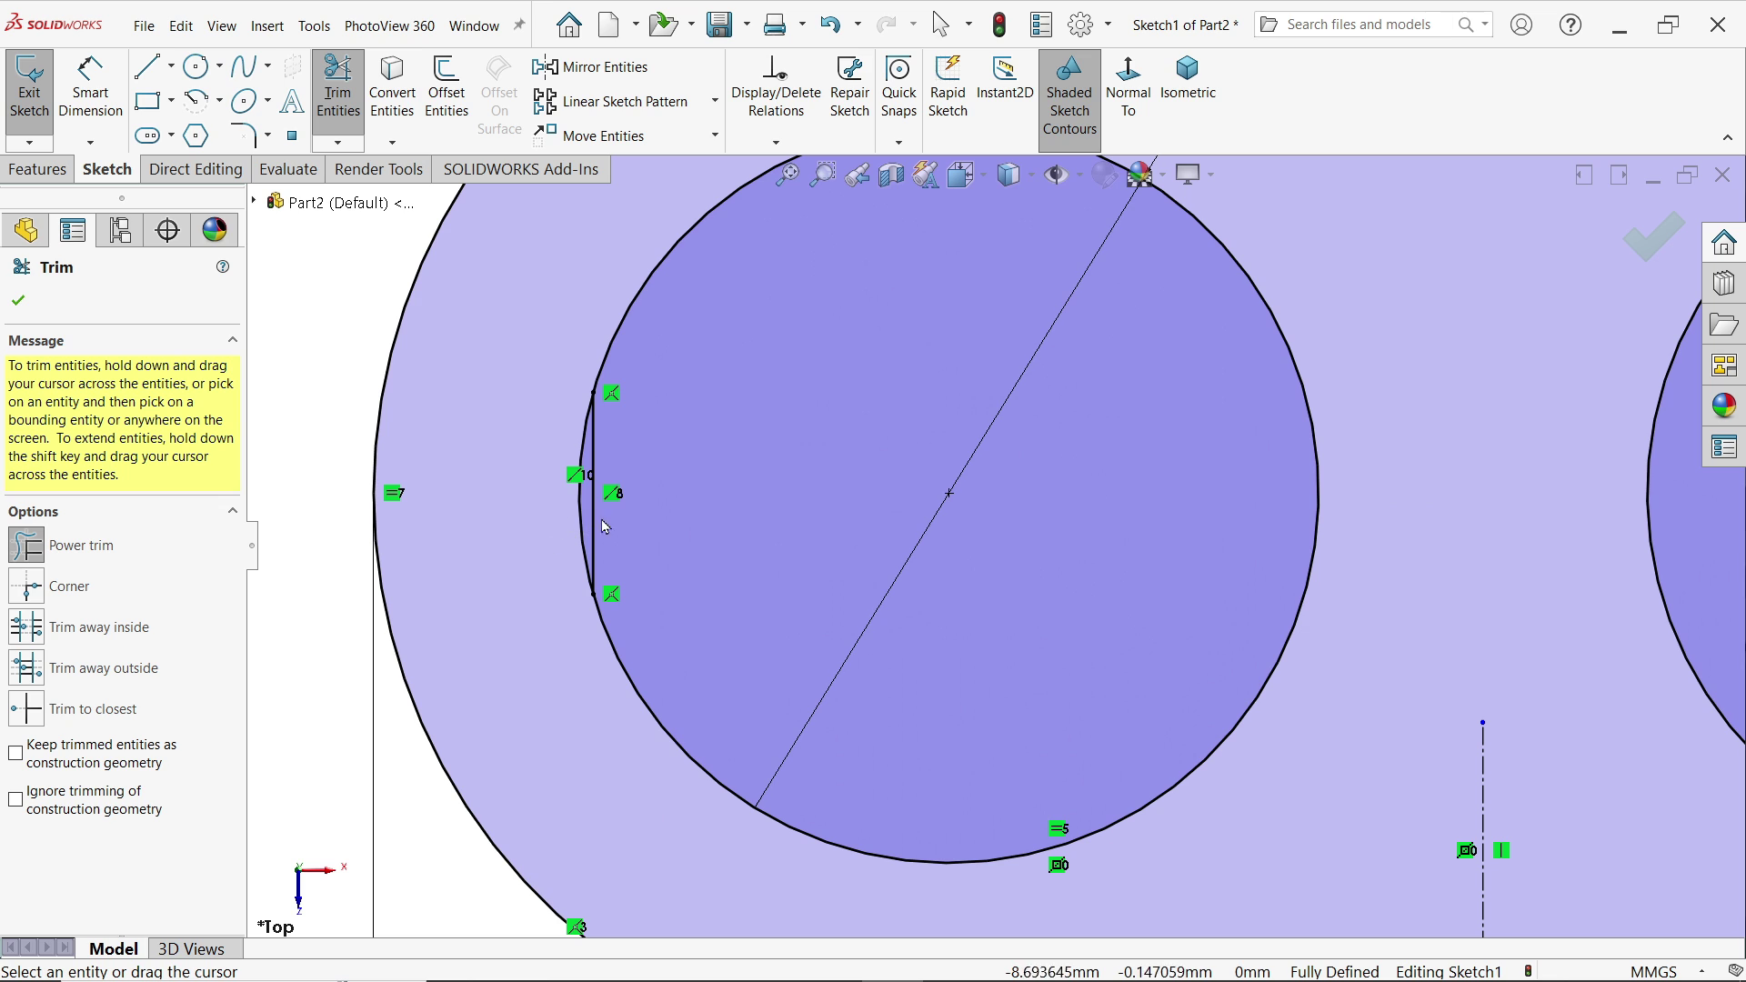
{"action": "scroll", "coordinate": [691, 534], "scroll_direction": "down", "scroll_amount": 3}
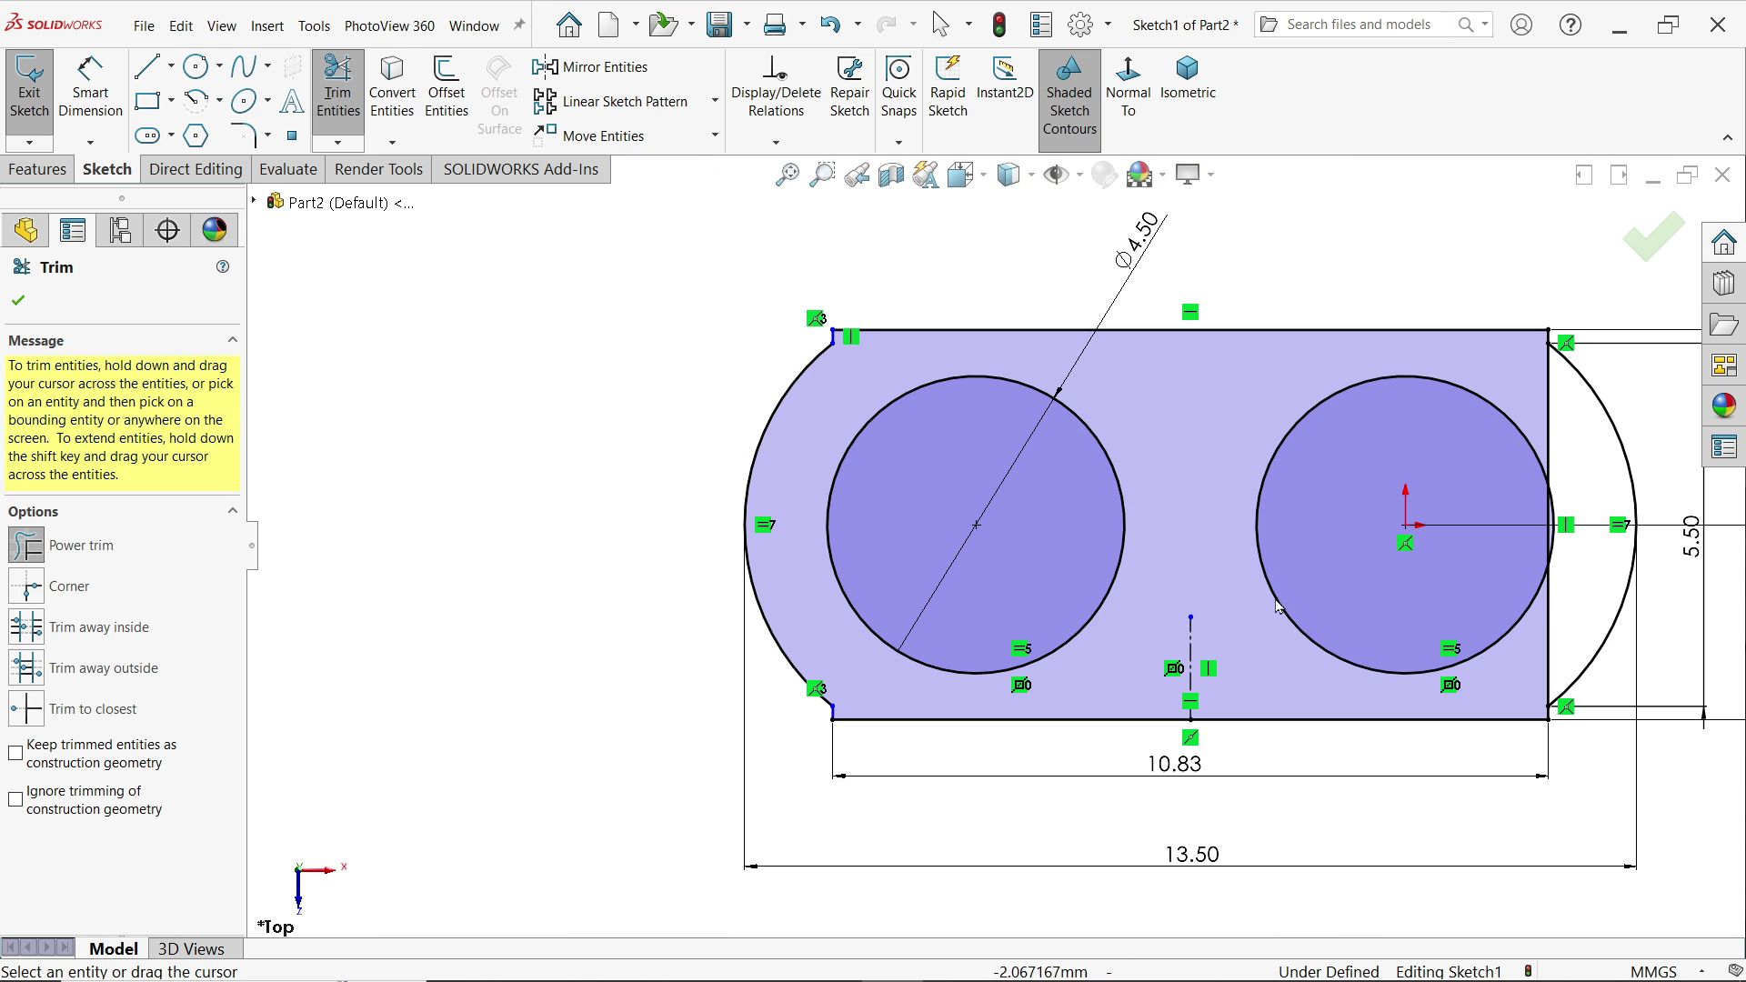
{"action": "scroll", "coordinate": [1353, 346], "scroll_direction": "up", "scroll_amount": 3}
{"action": "mouse_move", "coordinate": [1353, 346]}
{"action": "left_mouse_down"}
{"action": "mouse_move", "coordinate": [1372, 342]}
{"action": "mouse_move", "coordinate": [1434, 709]}
{"action": "mouse_move", "coordinate": [1364, 587]}
{"action": "left_mouse_up"}
{"action": "scroll", "coordinate": [1364, 587], "scroll_direction": "up", "scroll_amount": 3}
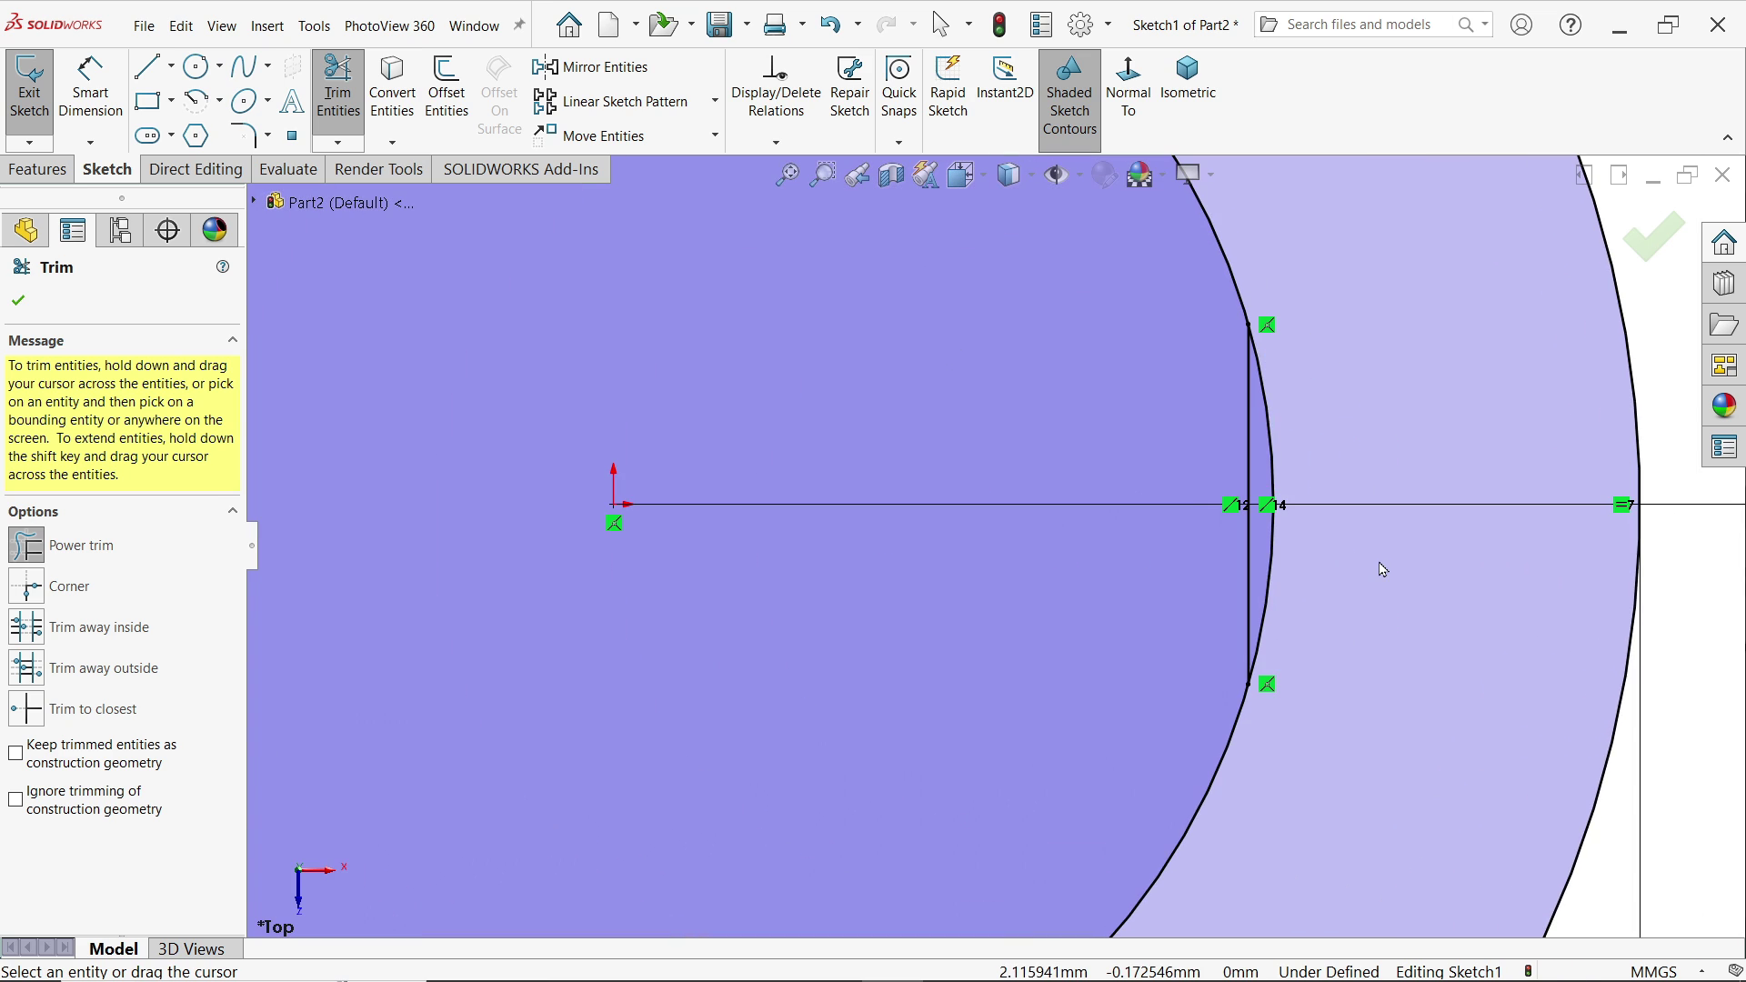
{"action": "left_click_drag", "start_coordinate": [1241, 553], "coordinate": [1259, 561]}
{"action": "scroll", "coordinate": [1259, 561], "scroll_direction": "down", "scroll_amount": 6}
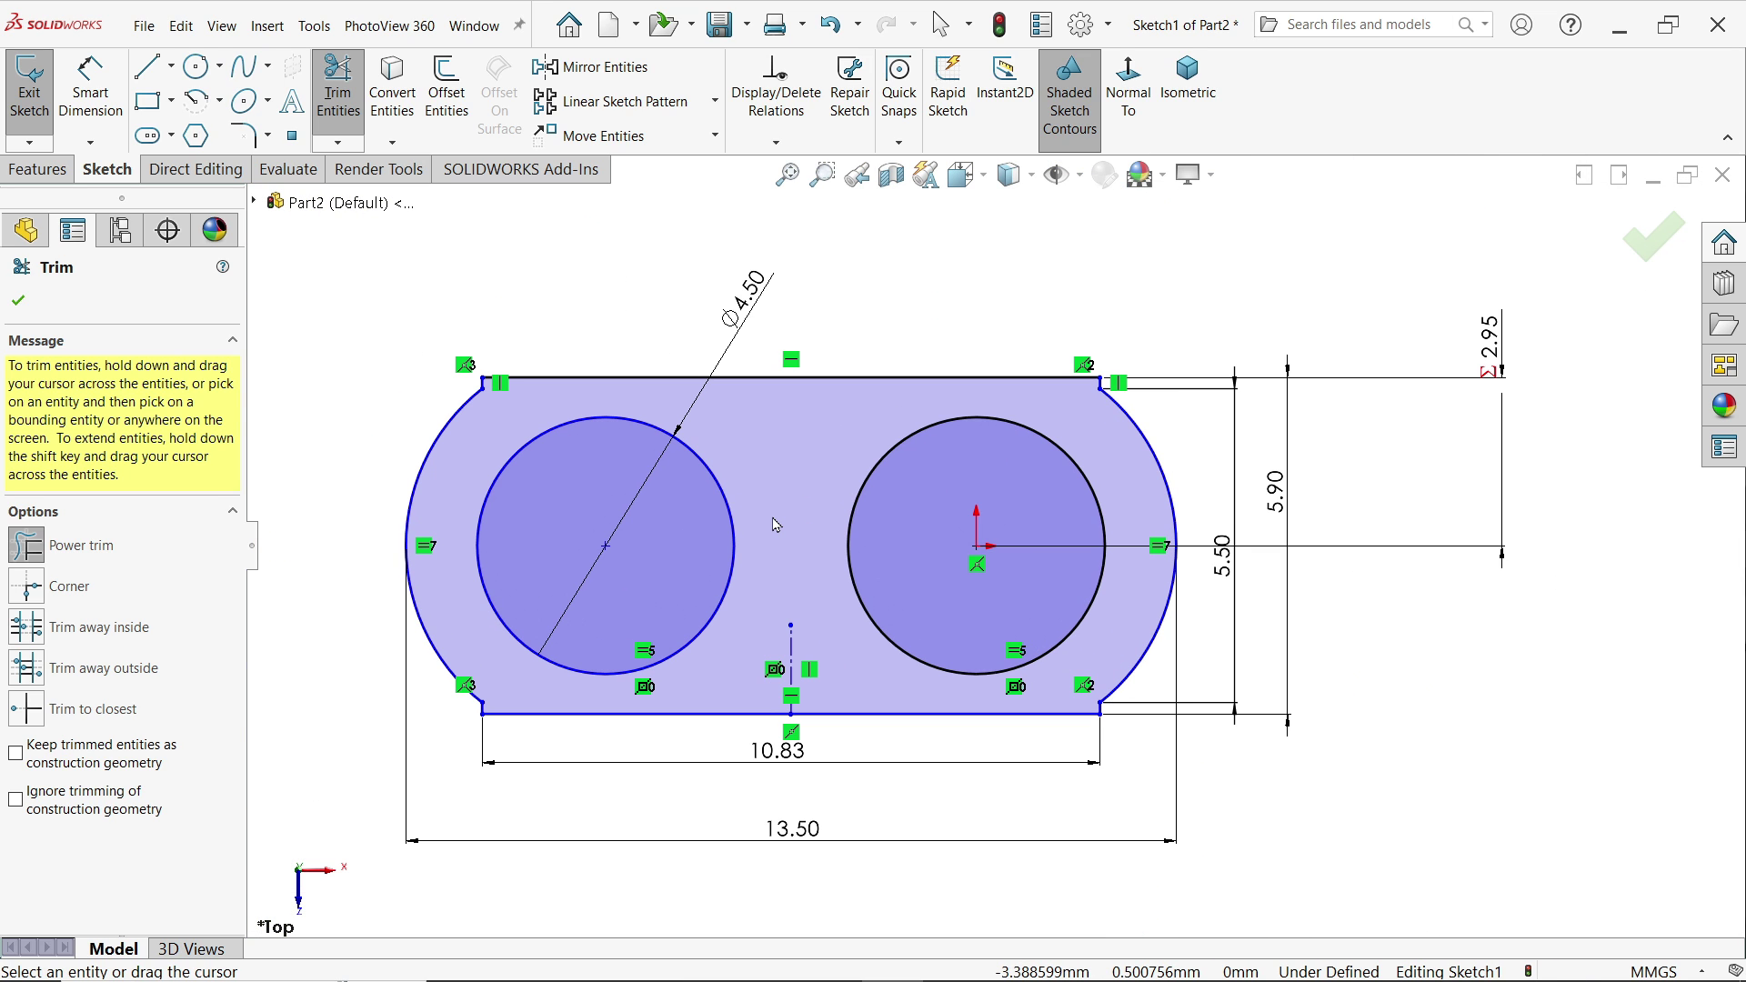
{"action": "left_click", "coordinate": [20, 303]}
{"action": "scroll", "coordinate": [527, 541], "scroll_direction": "up", "scroll_amount": 1}
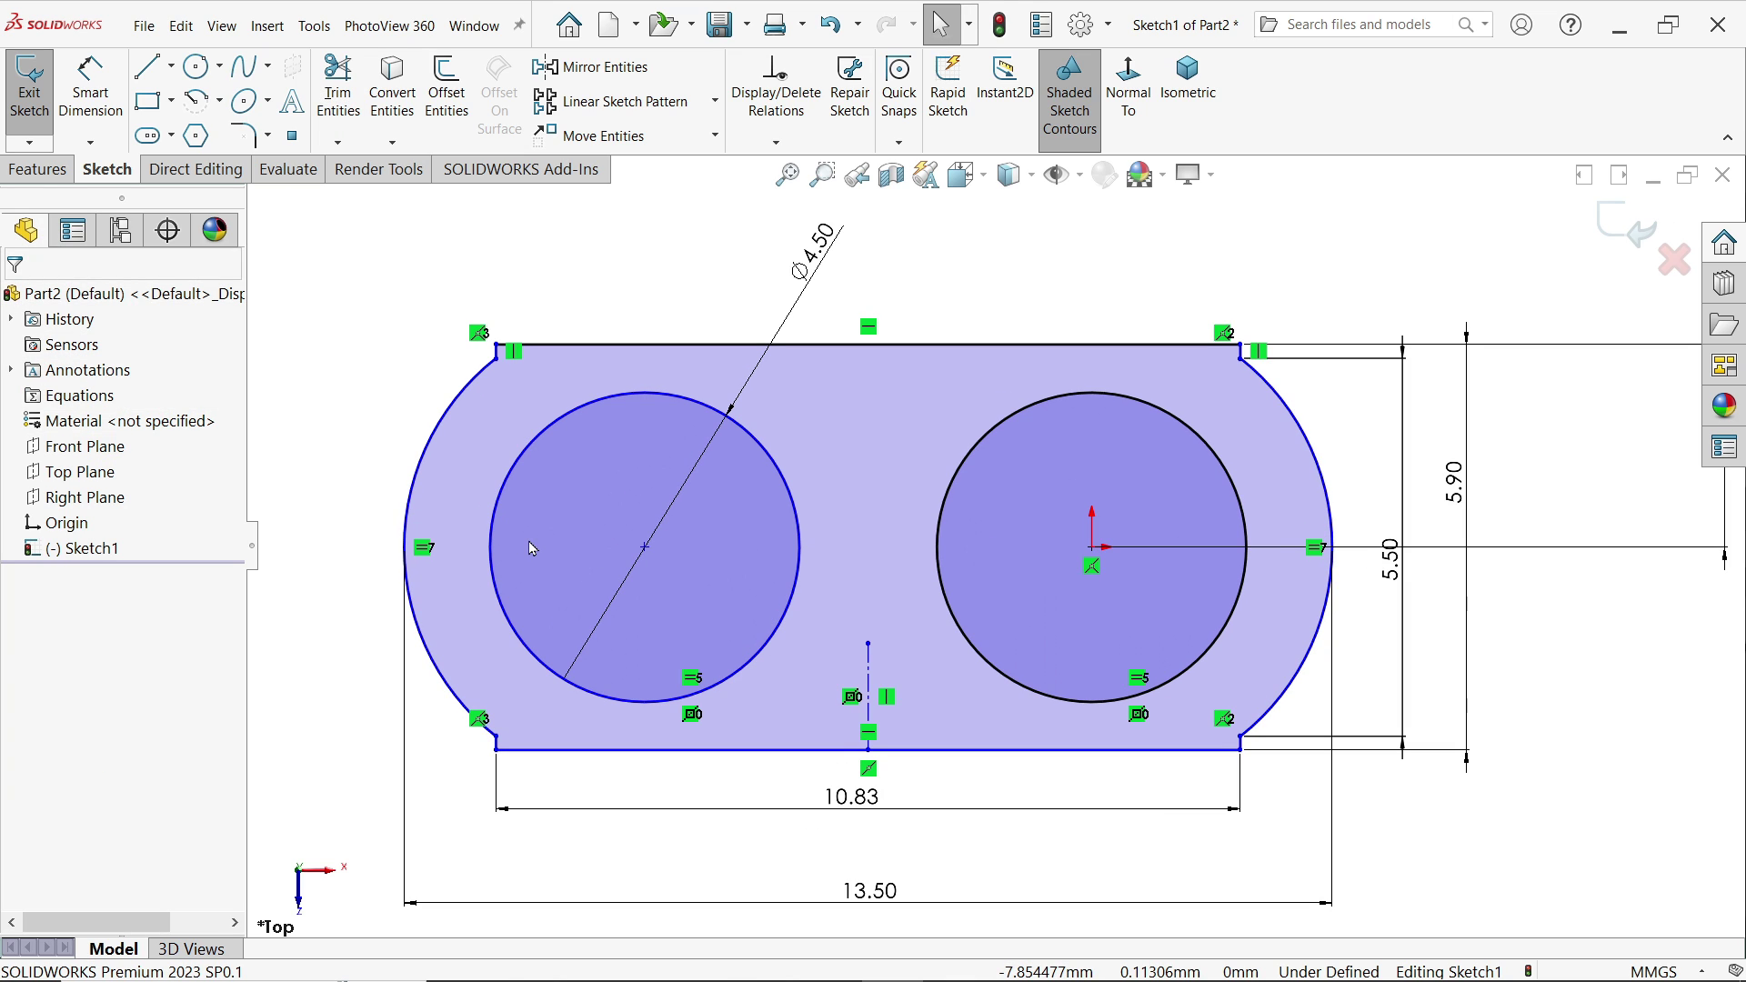
Make both end arcs and both holes symmetric about the centerline.
{"action": "left_click", "coordinate": [873, 697]}
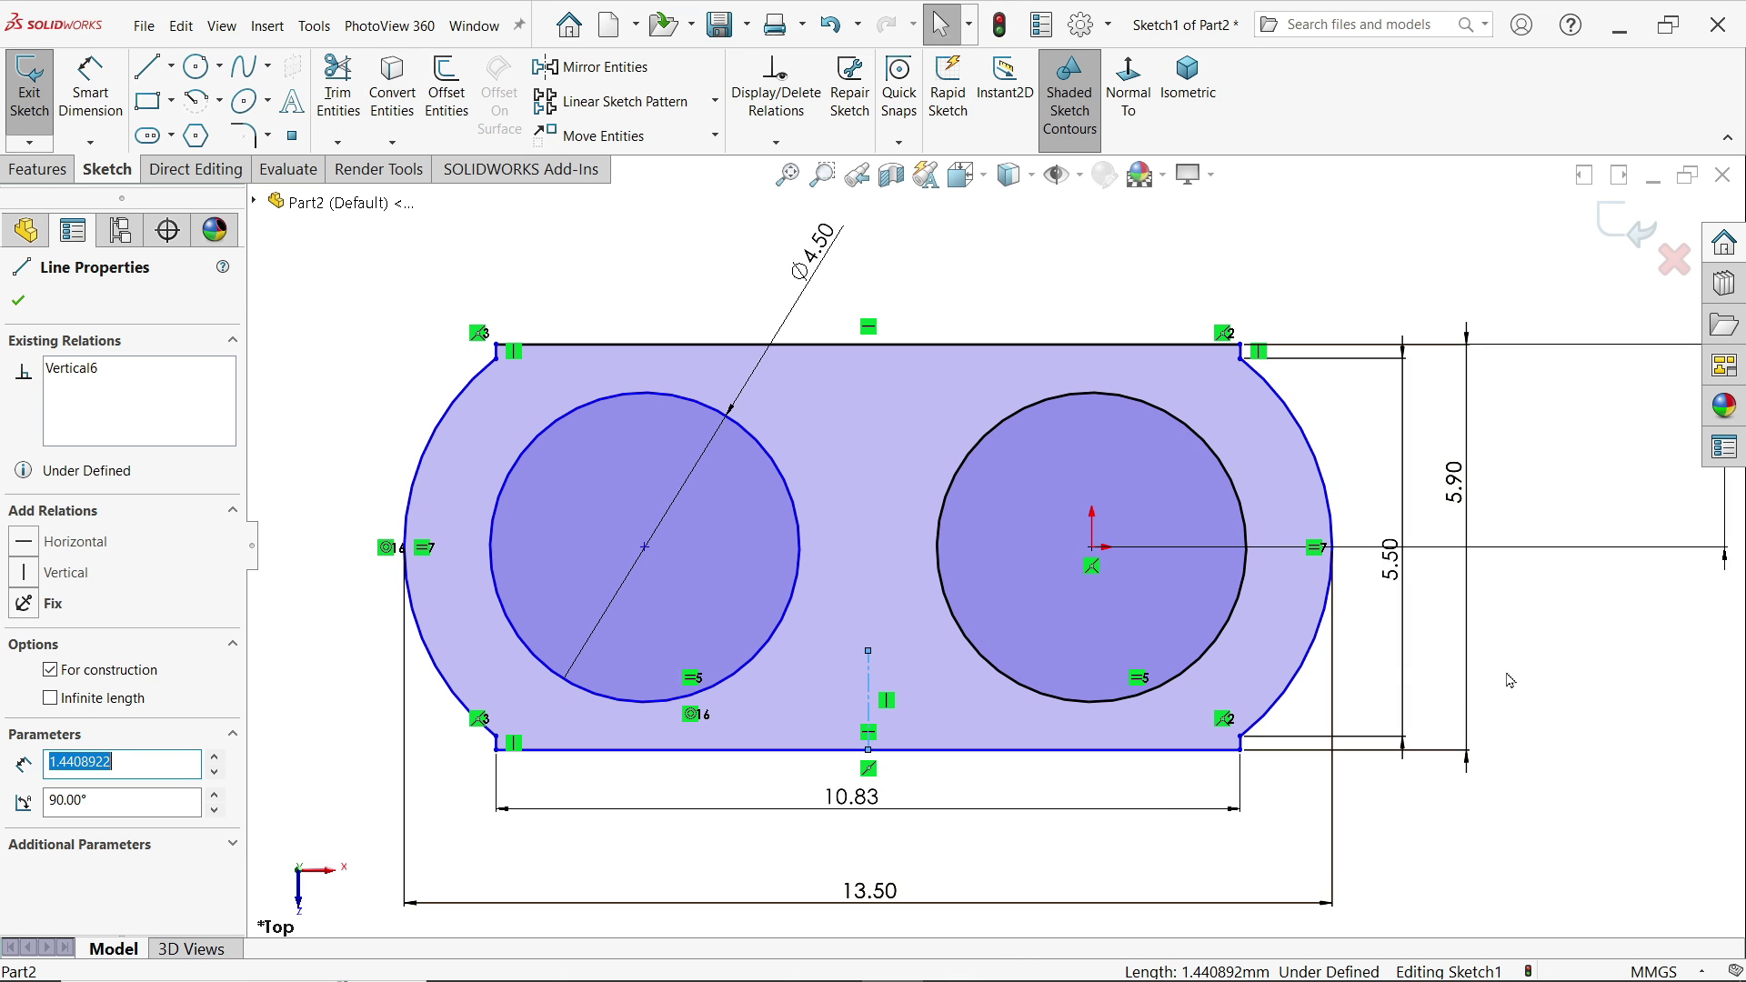
{"action": "left_click", "coordinate": [1325, 672], "text": "ctrl"}
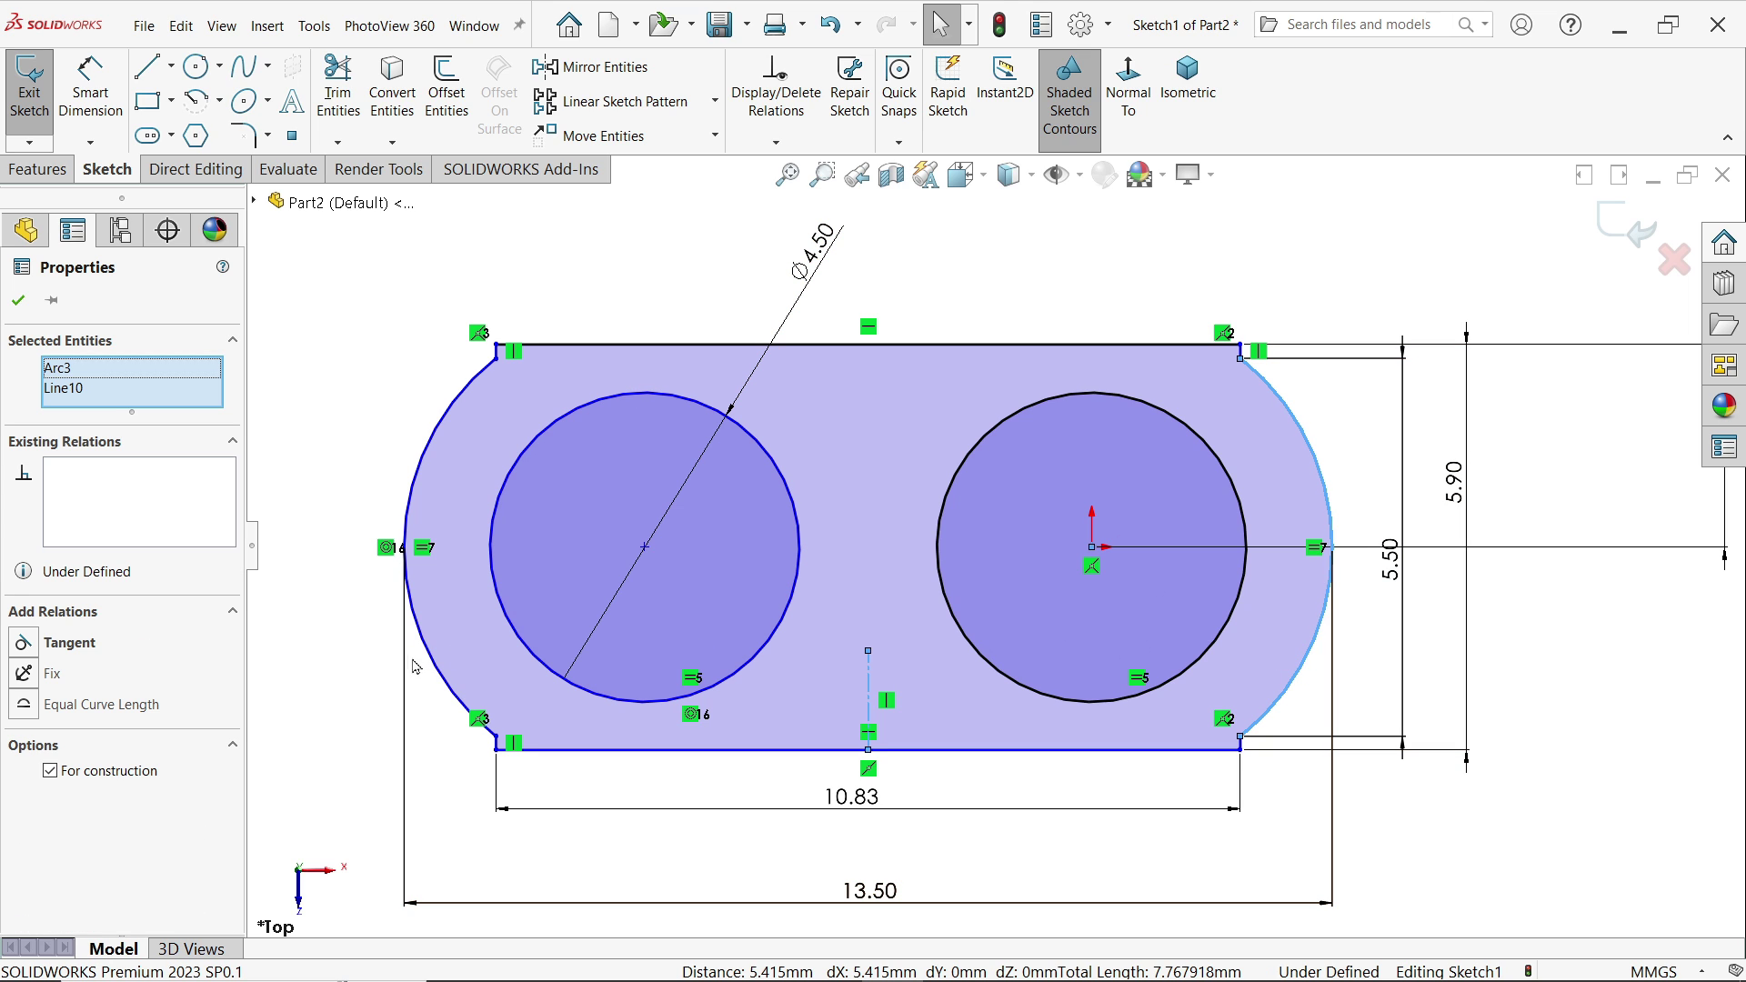
{"action": "left_click", "coordinate": [409, 600], "text": "ctrl"}
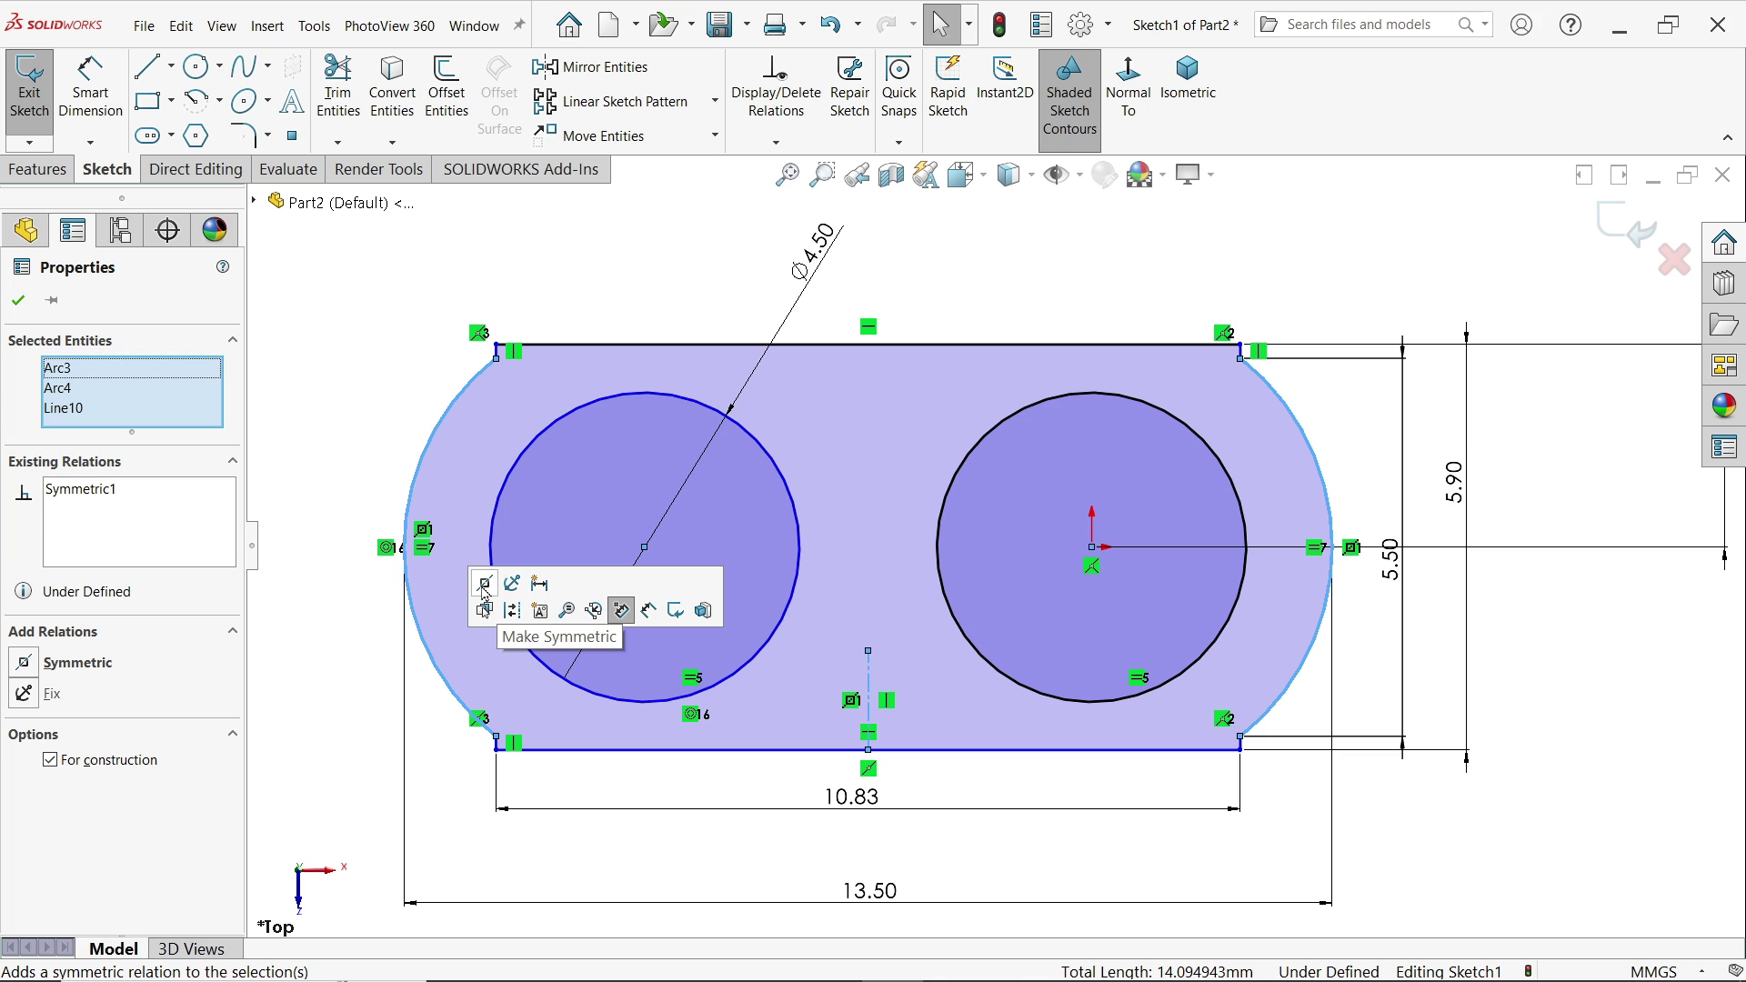
{"action": "left_click", "coordinate": [484, 586]}
{"action": "key", "text": "Escape"}
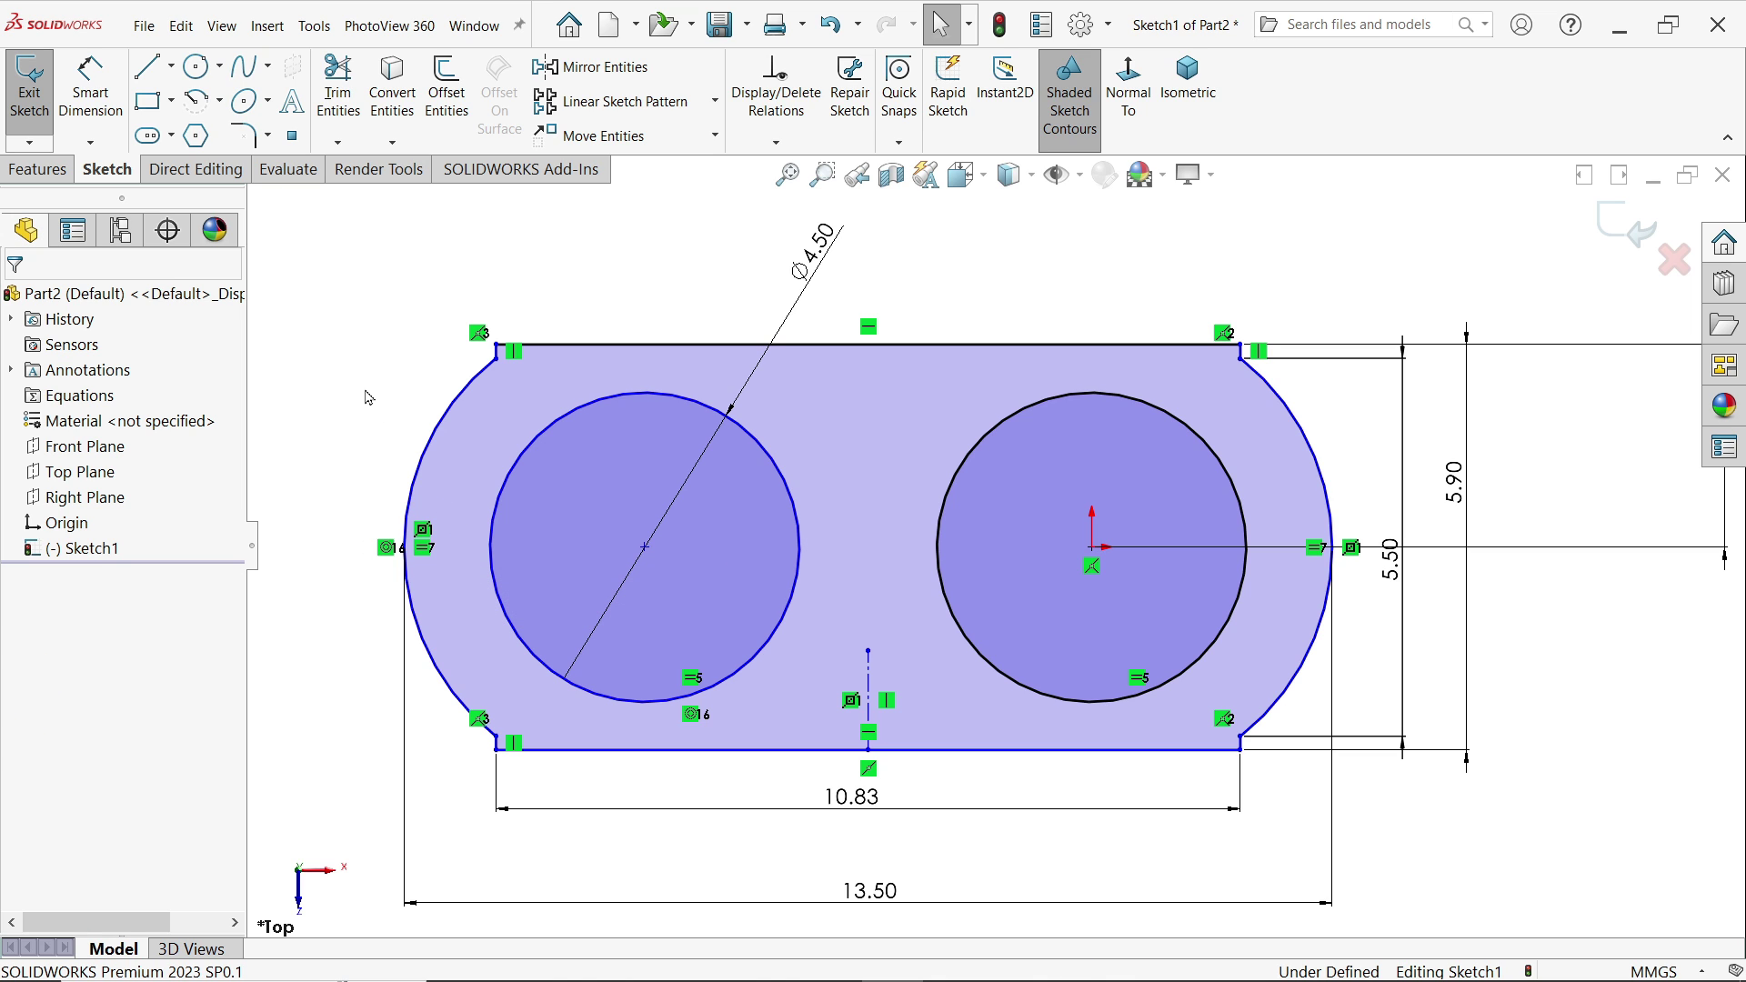
{"action": "left_click", "coordinate": [1009, 682]}
{"action": "left_click", "coordinate": [795, 643], "text": "ctrl"}
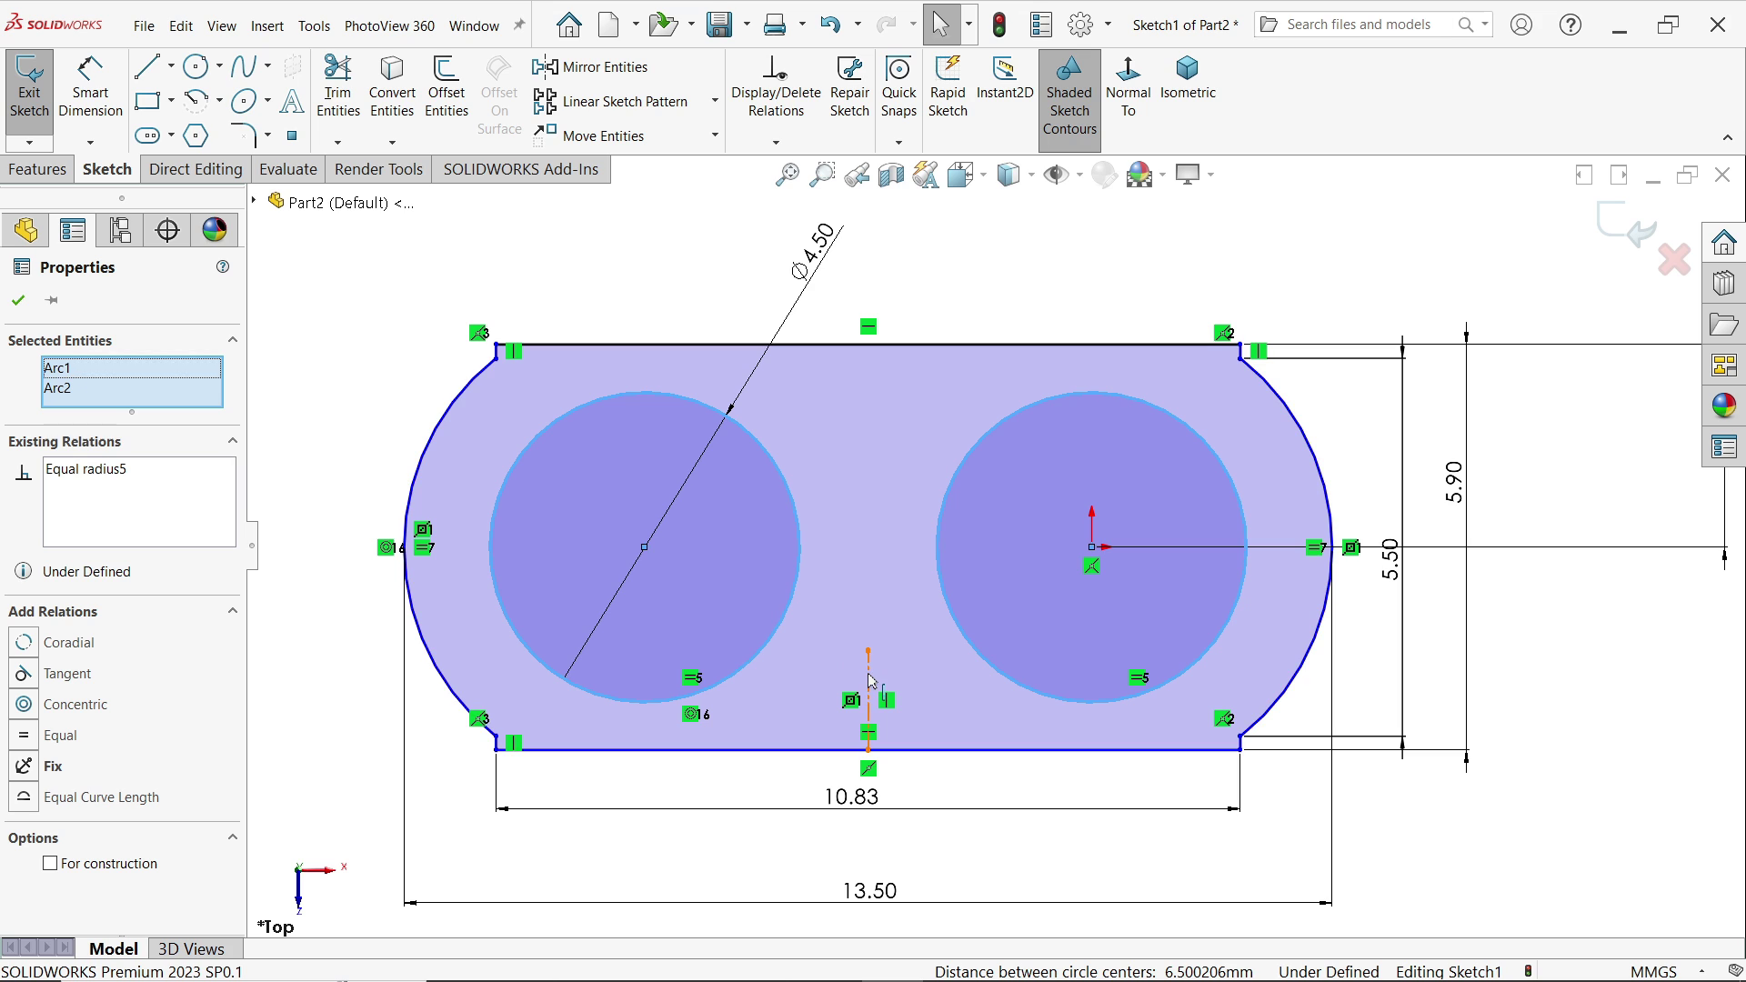
{"action": "left_click", "coordinate": [869, 677], "text": "ctrl"}
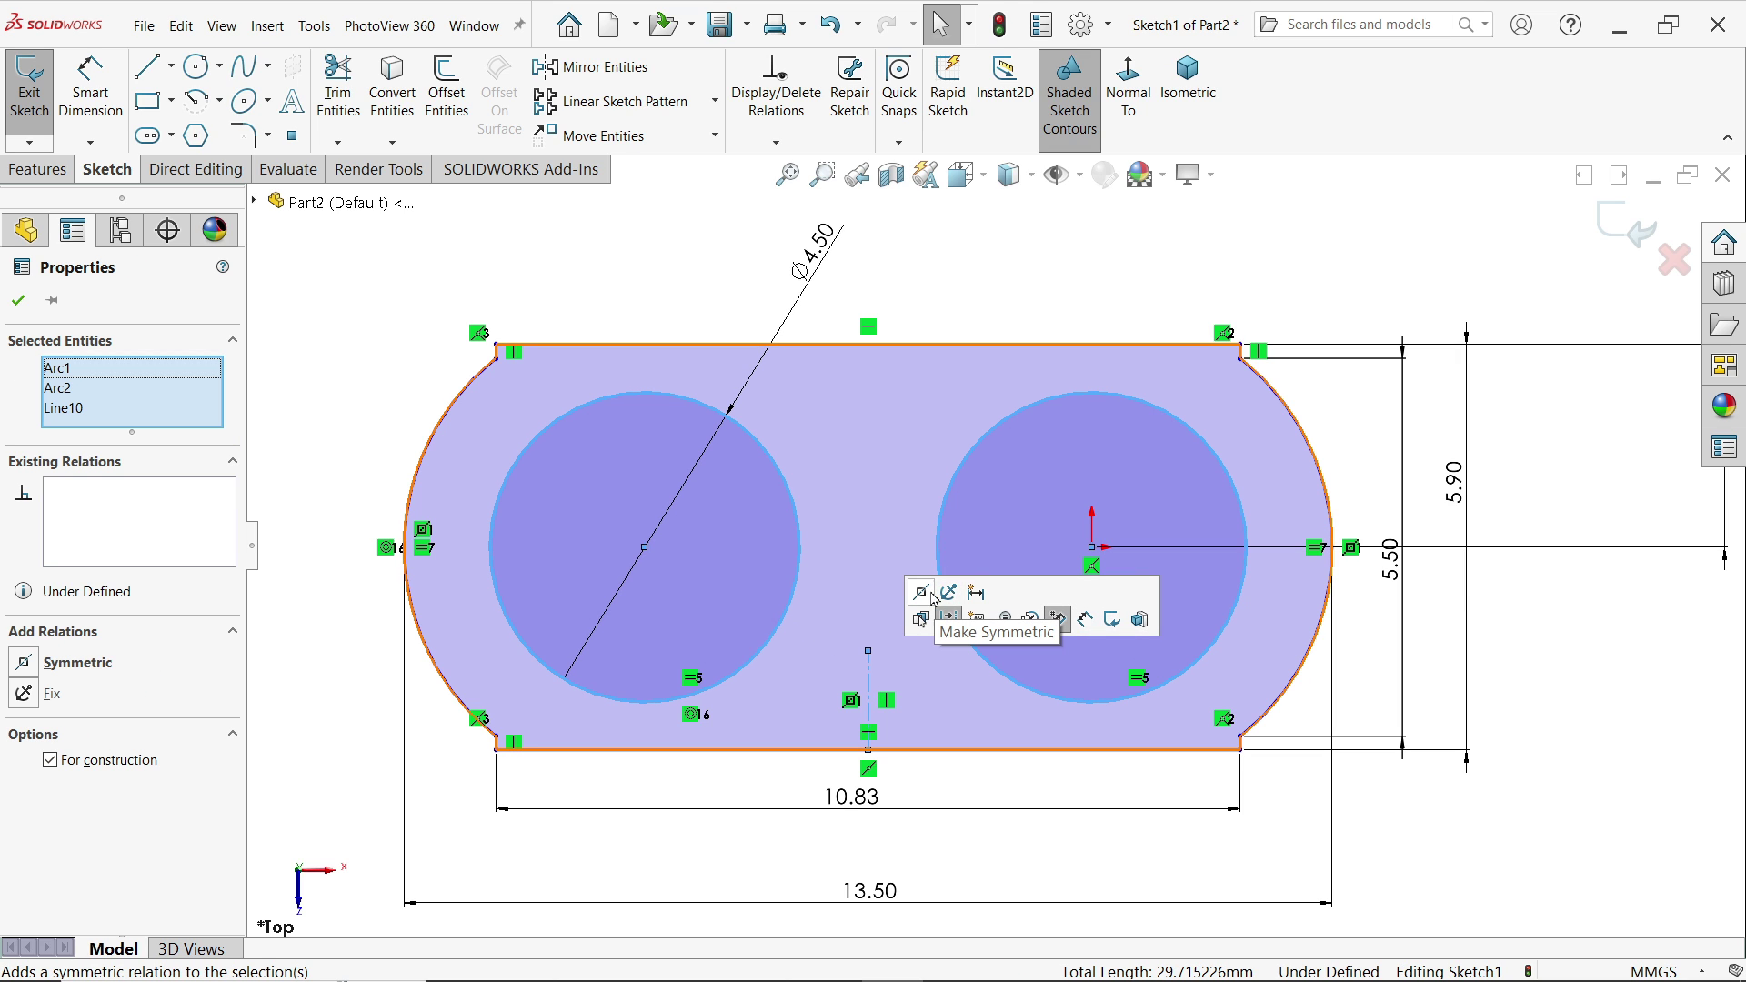
{"action": "left_click", "coordinate": [921, 595]}
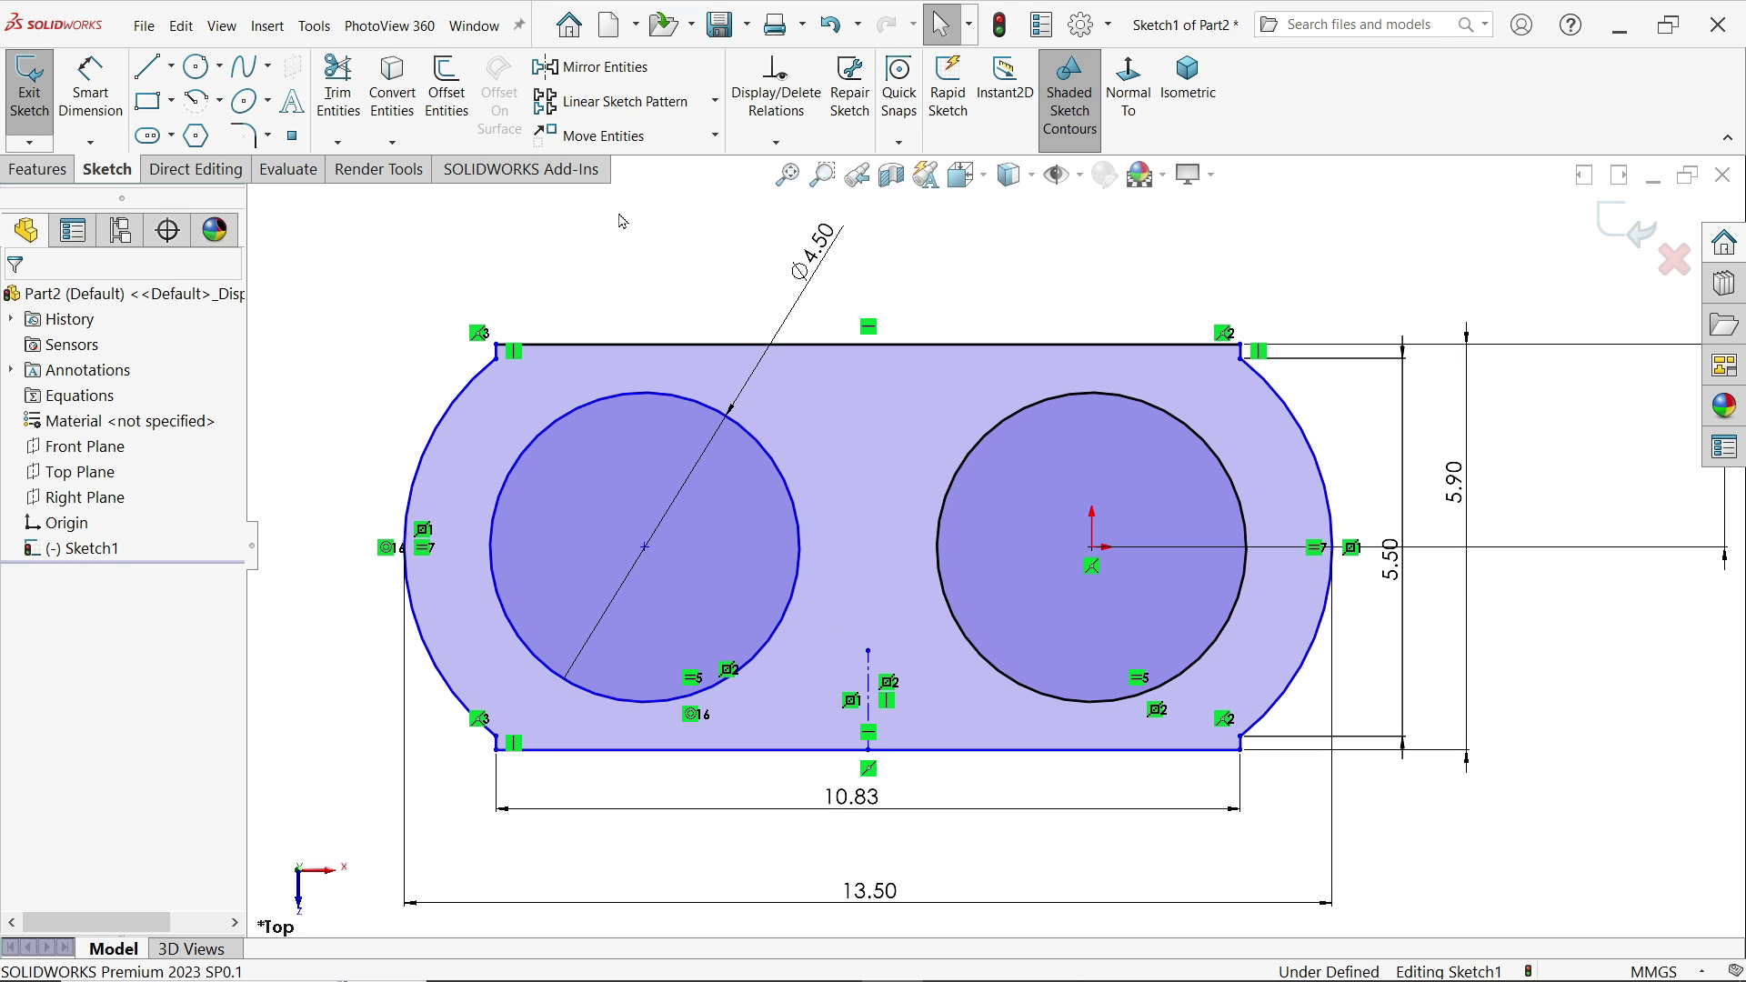
Make the short bottom-right segment vertical and exit the sketch.
{"action": "left_click", "coordinate": [1239, 737]}
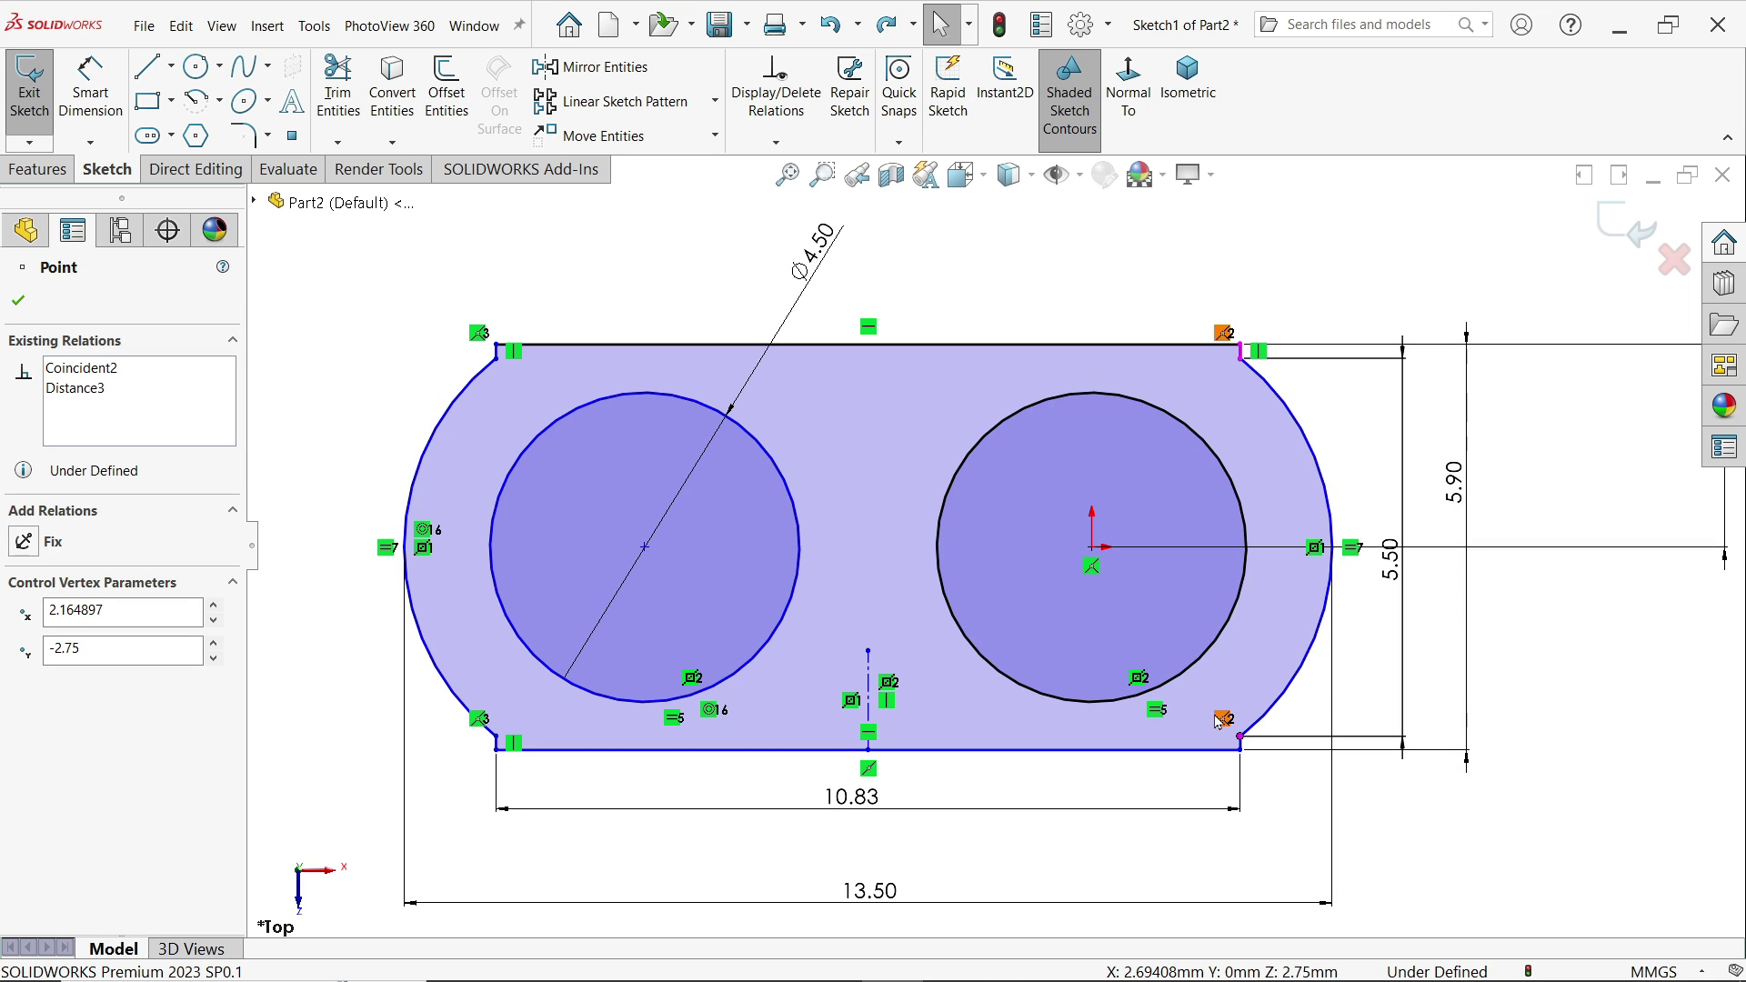
{"action": "scroll", "coordinate": [1223, 732], "scroll_direction": "down", "scroll_amount": 3}
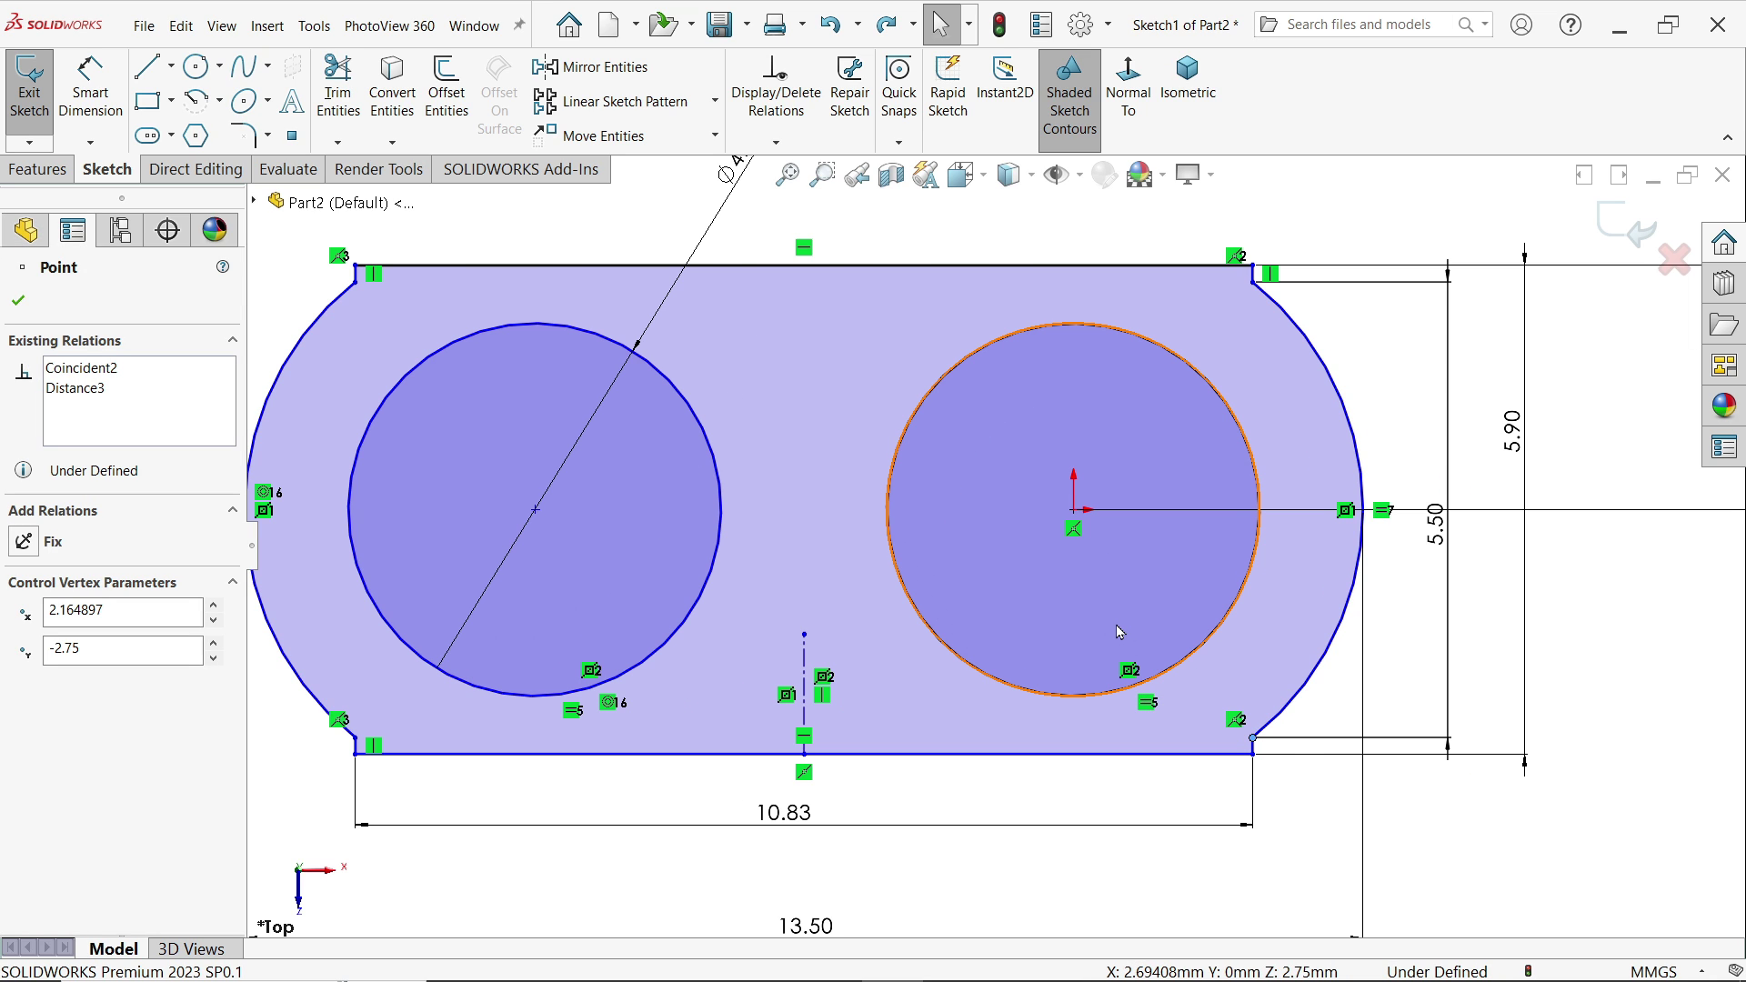
{"action": "scroll", "coordinate": [1146, 646], "scroll_direction": "down", "scroll_amount": 1}
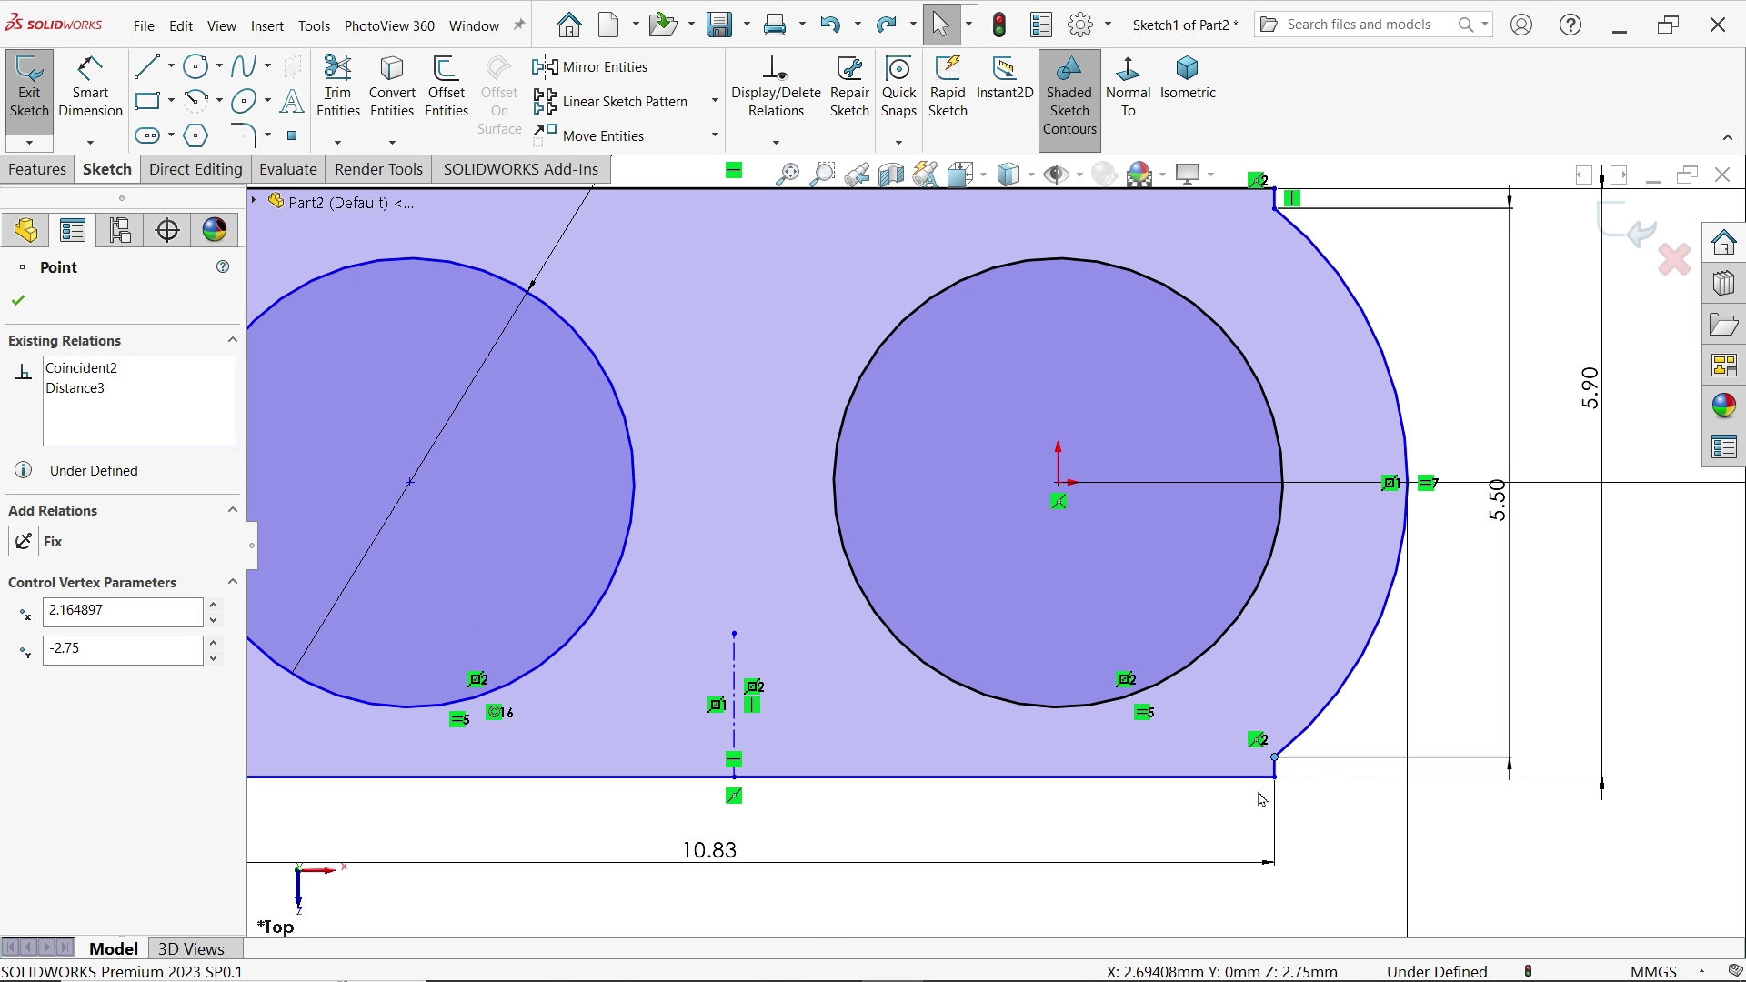
{"action": "left_click", "coordinate": [1277, 769]}
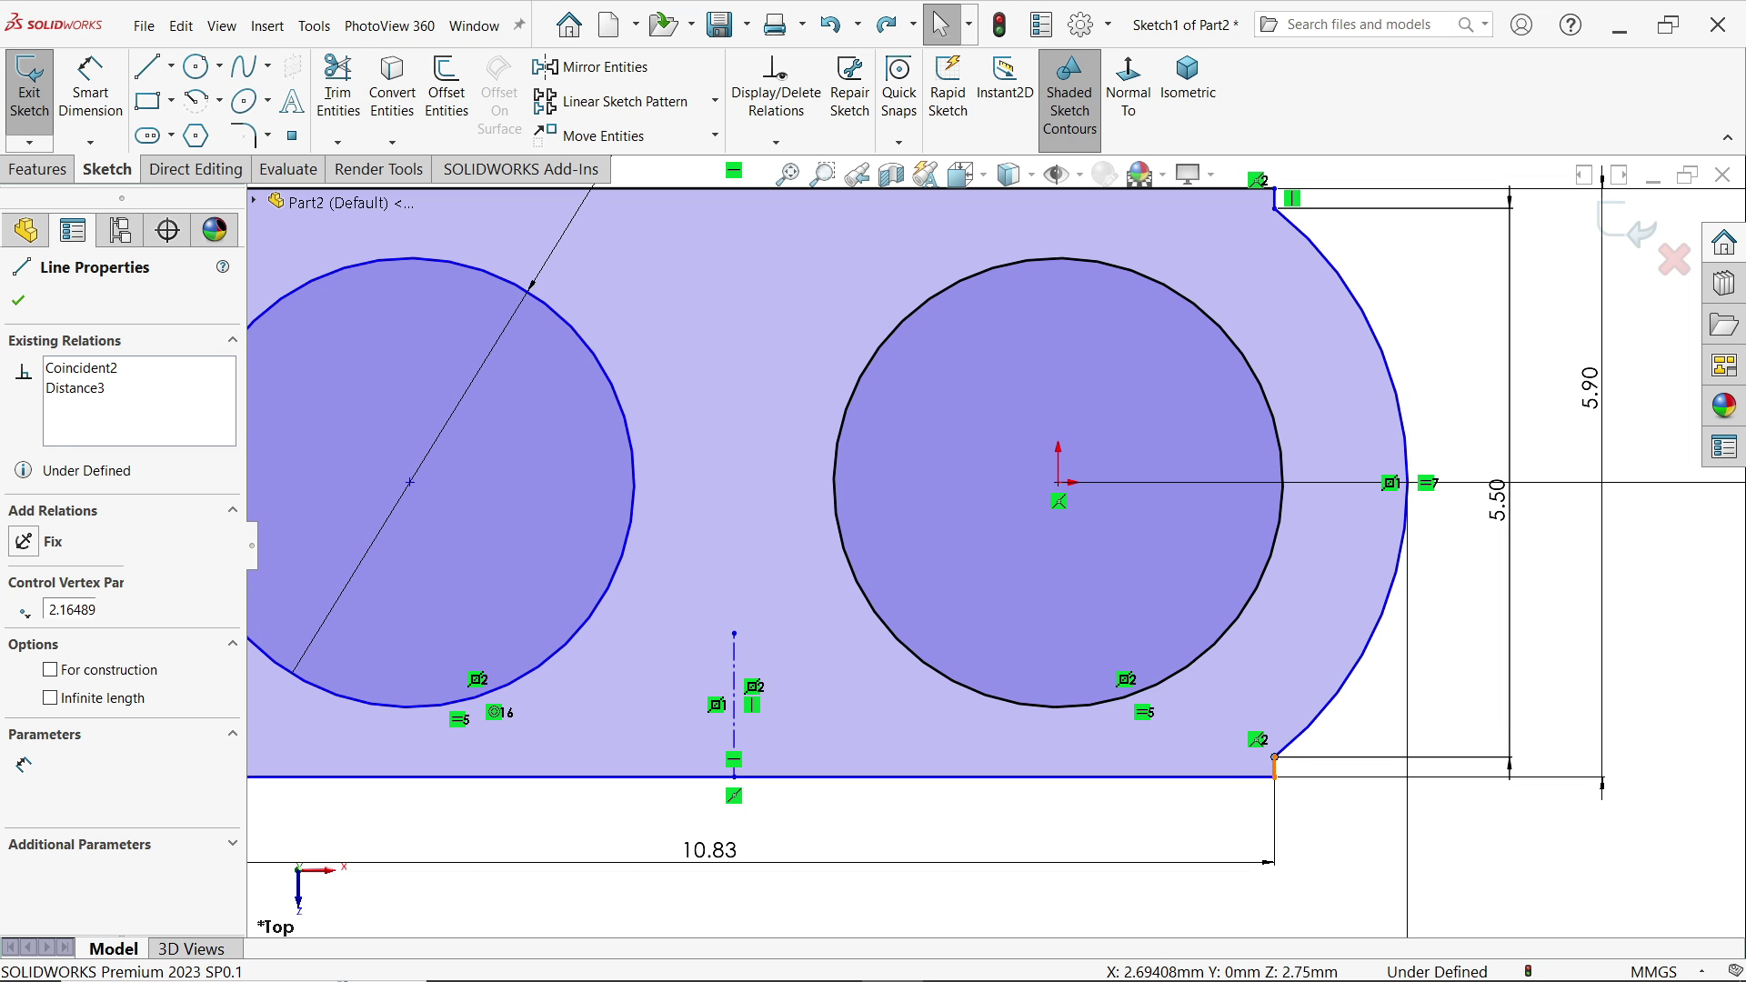
{"action": "left_click", "coordinate": [1359, 691]}
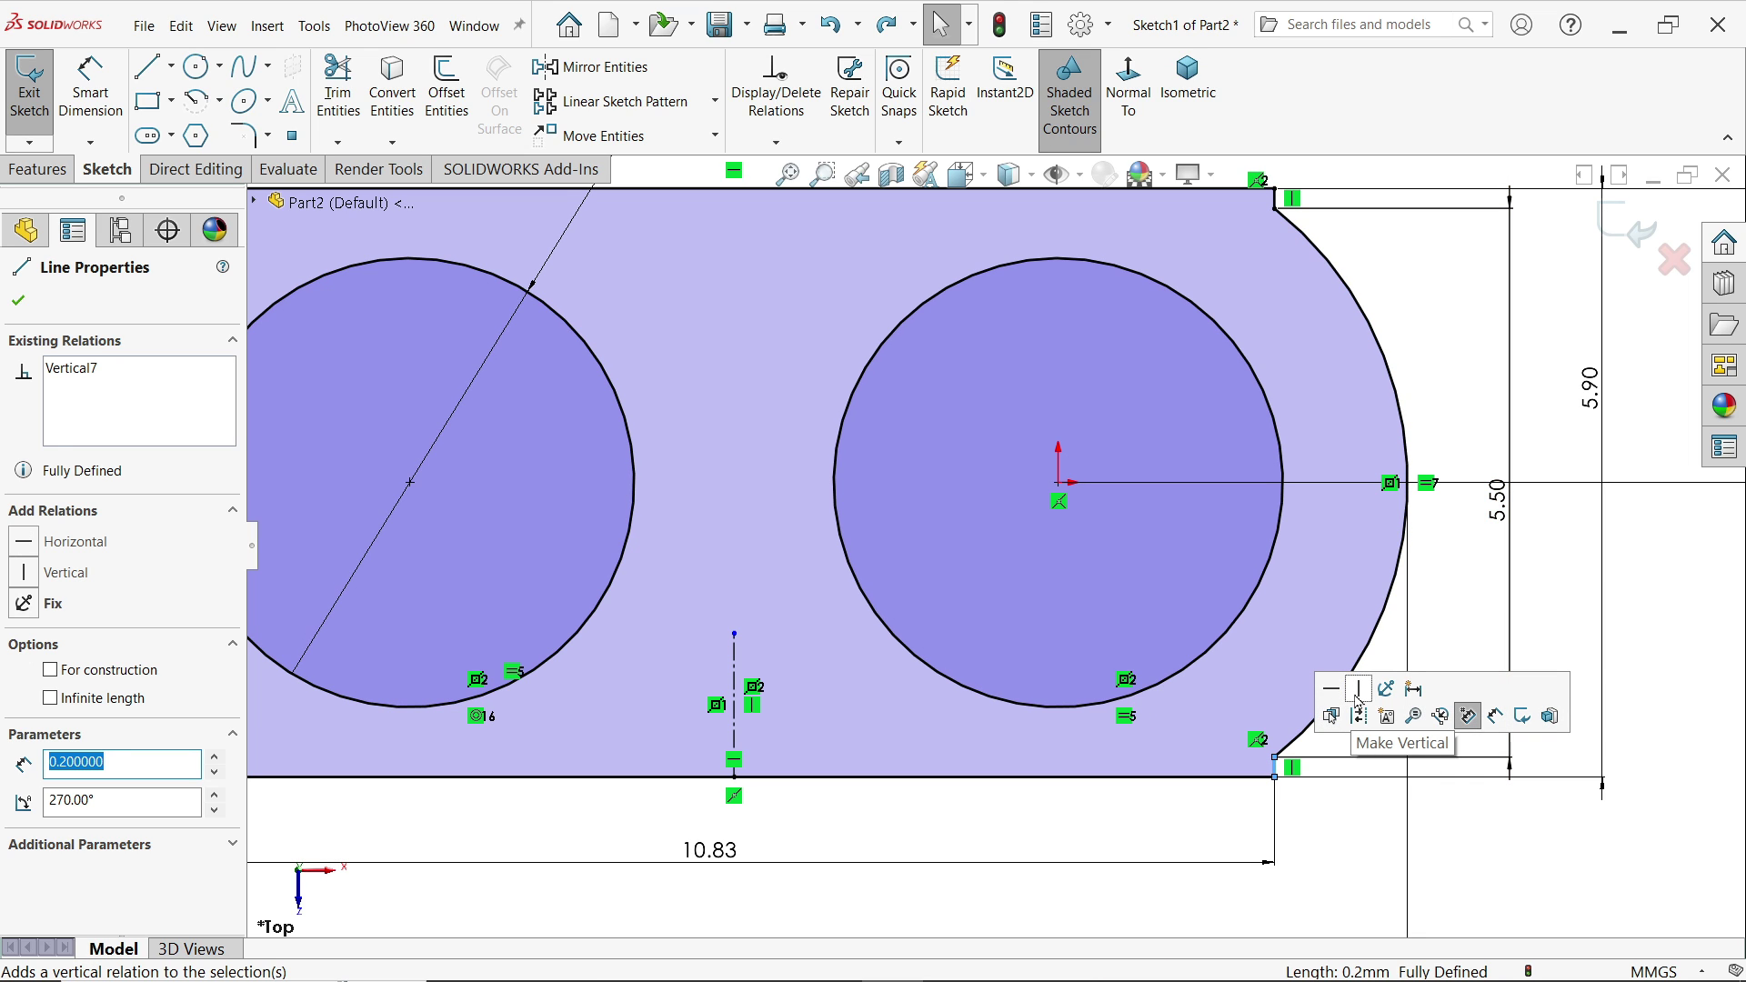
{"action": "key", "text": "f"}
{"action": "left_click", "coordinate": [1414, 768]}
{"action": "scroll", "coordinate": [694, 491], "scroll_direction": "down", "scroll_amount": 2}
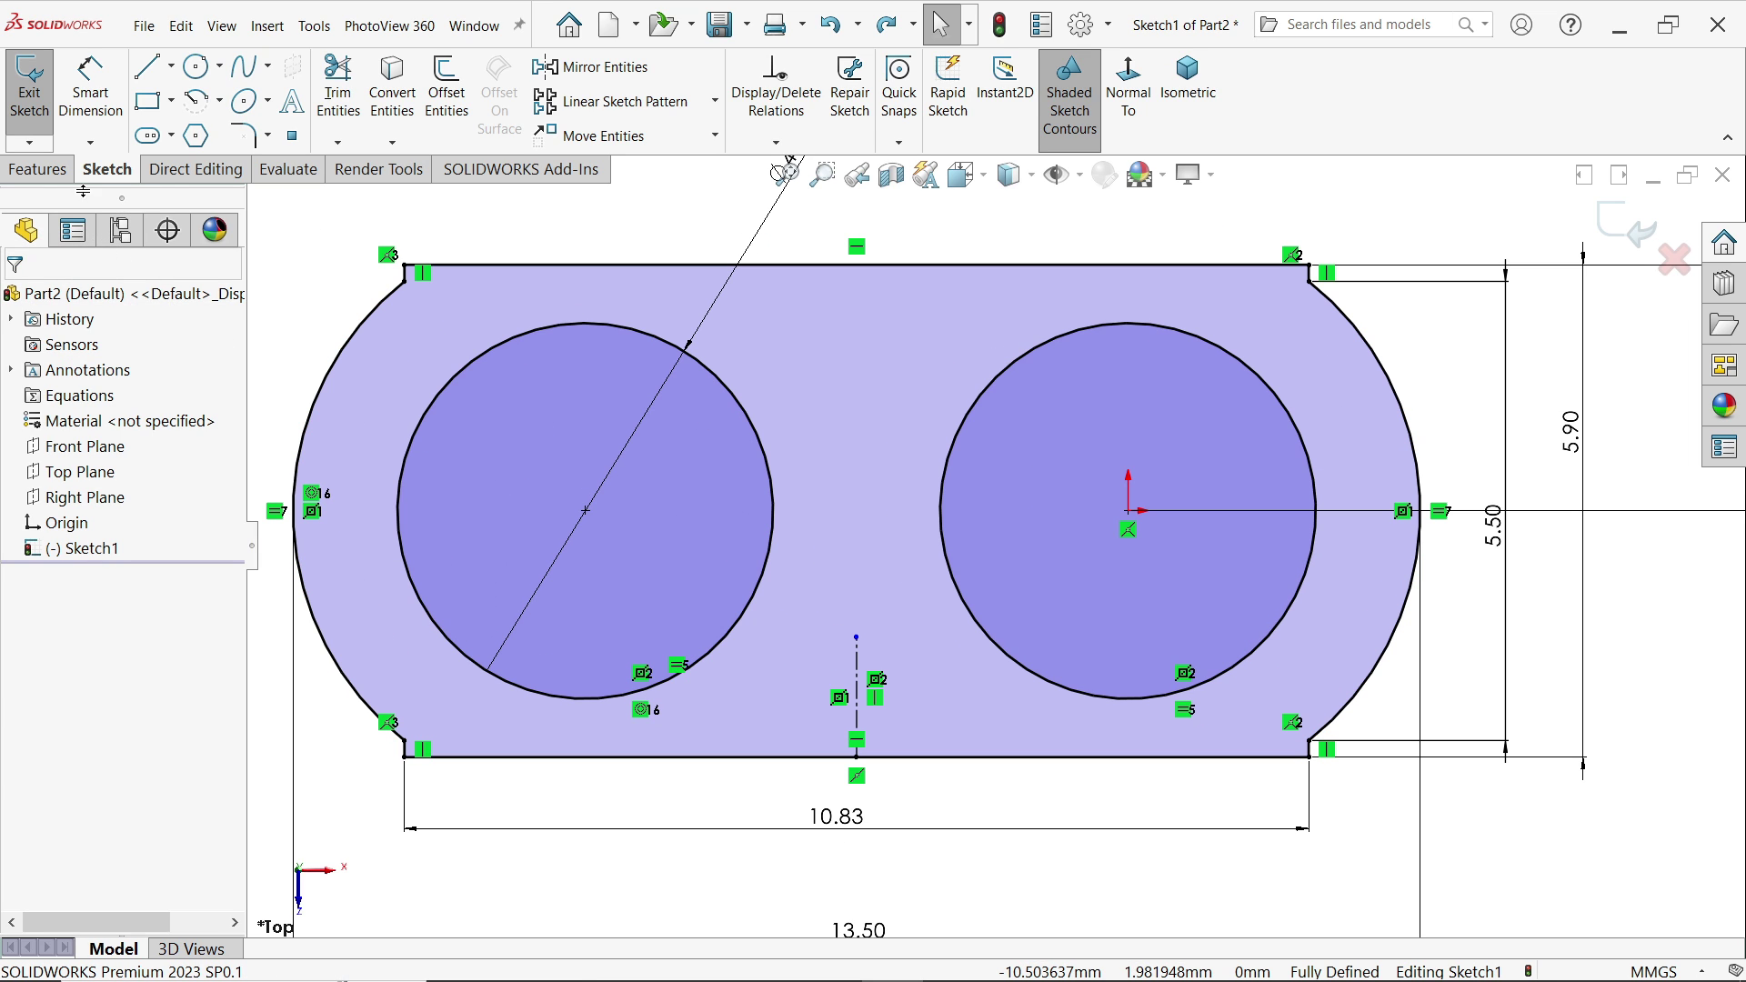
{"action": "left_click", "coordinate": [1629, 229]}
Enable the Sheet Metal tab on the CommandManager.
{"action": "right_click", "coordinate": [549, 103]}
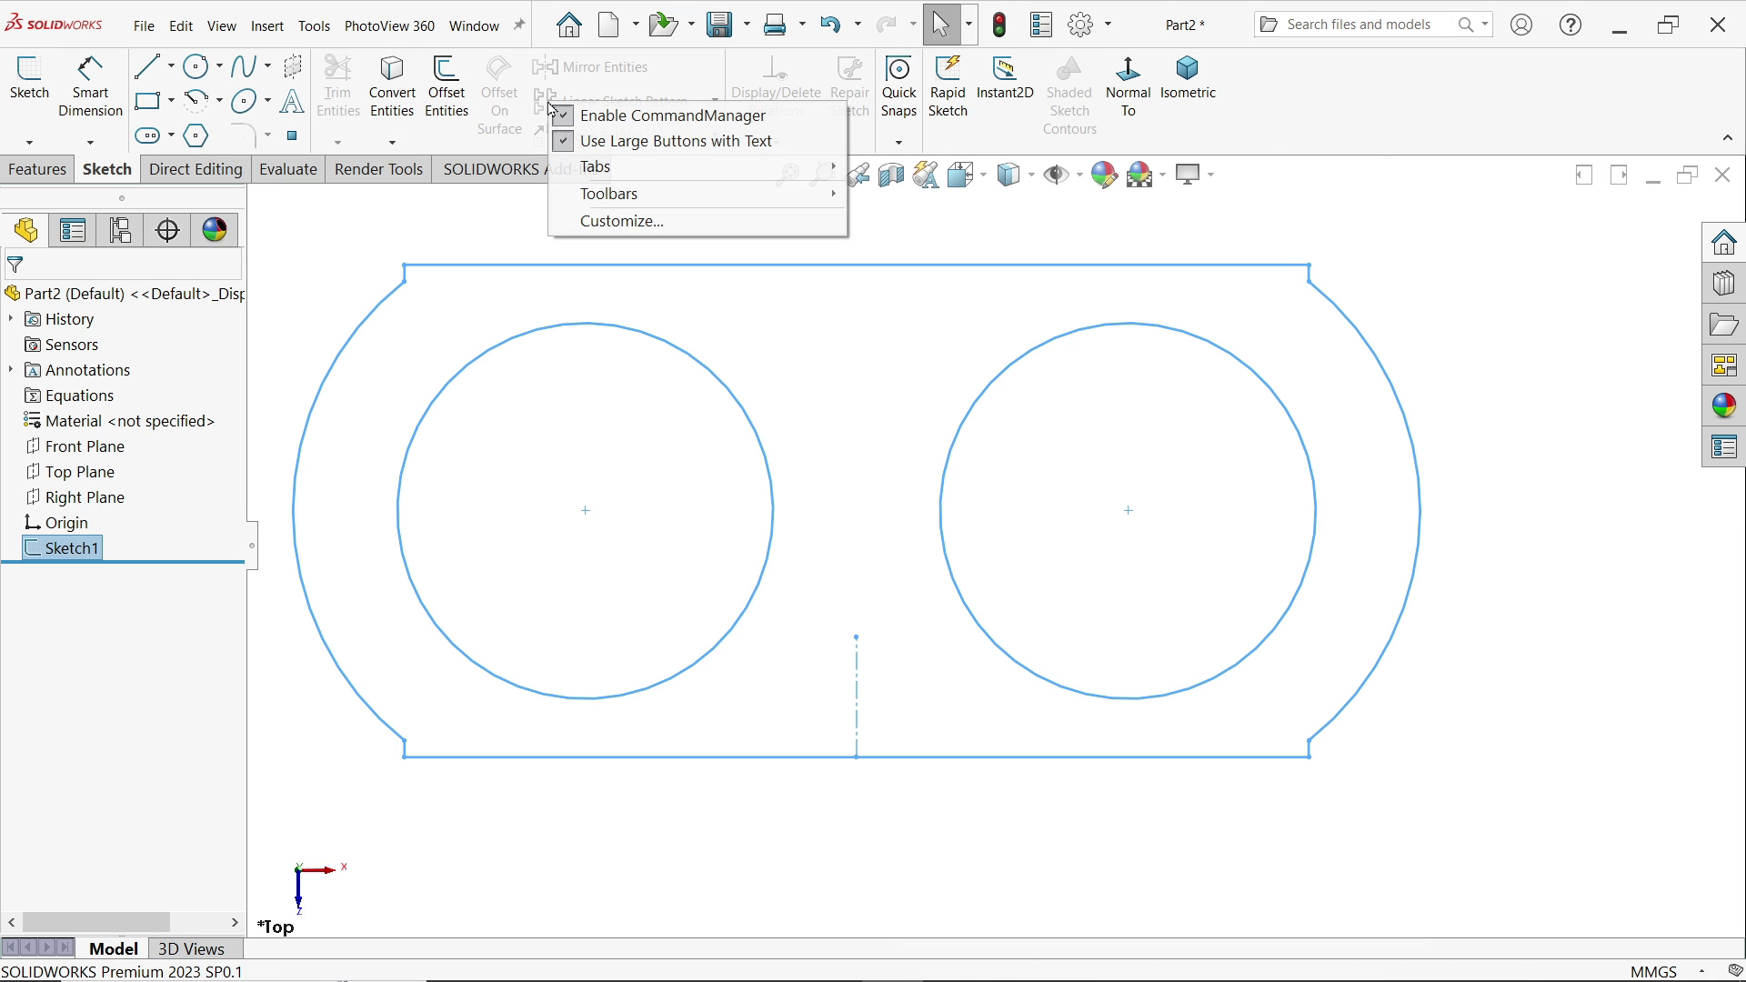
{"action": "mouse_move", "coordinate": [761, 176]}
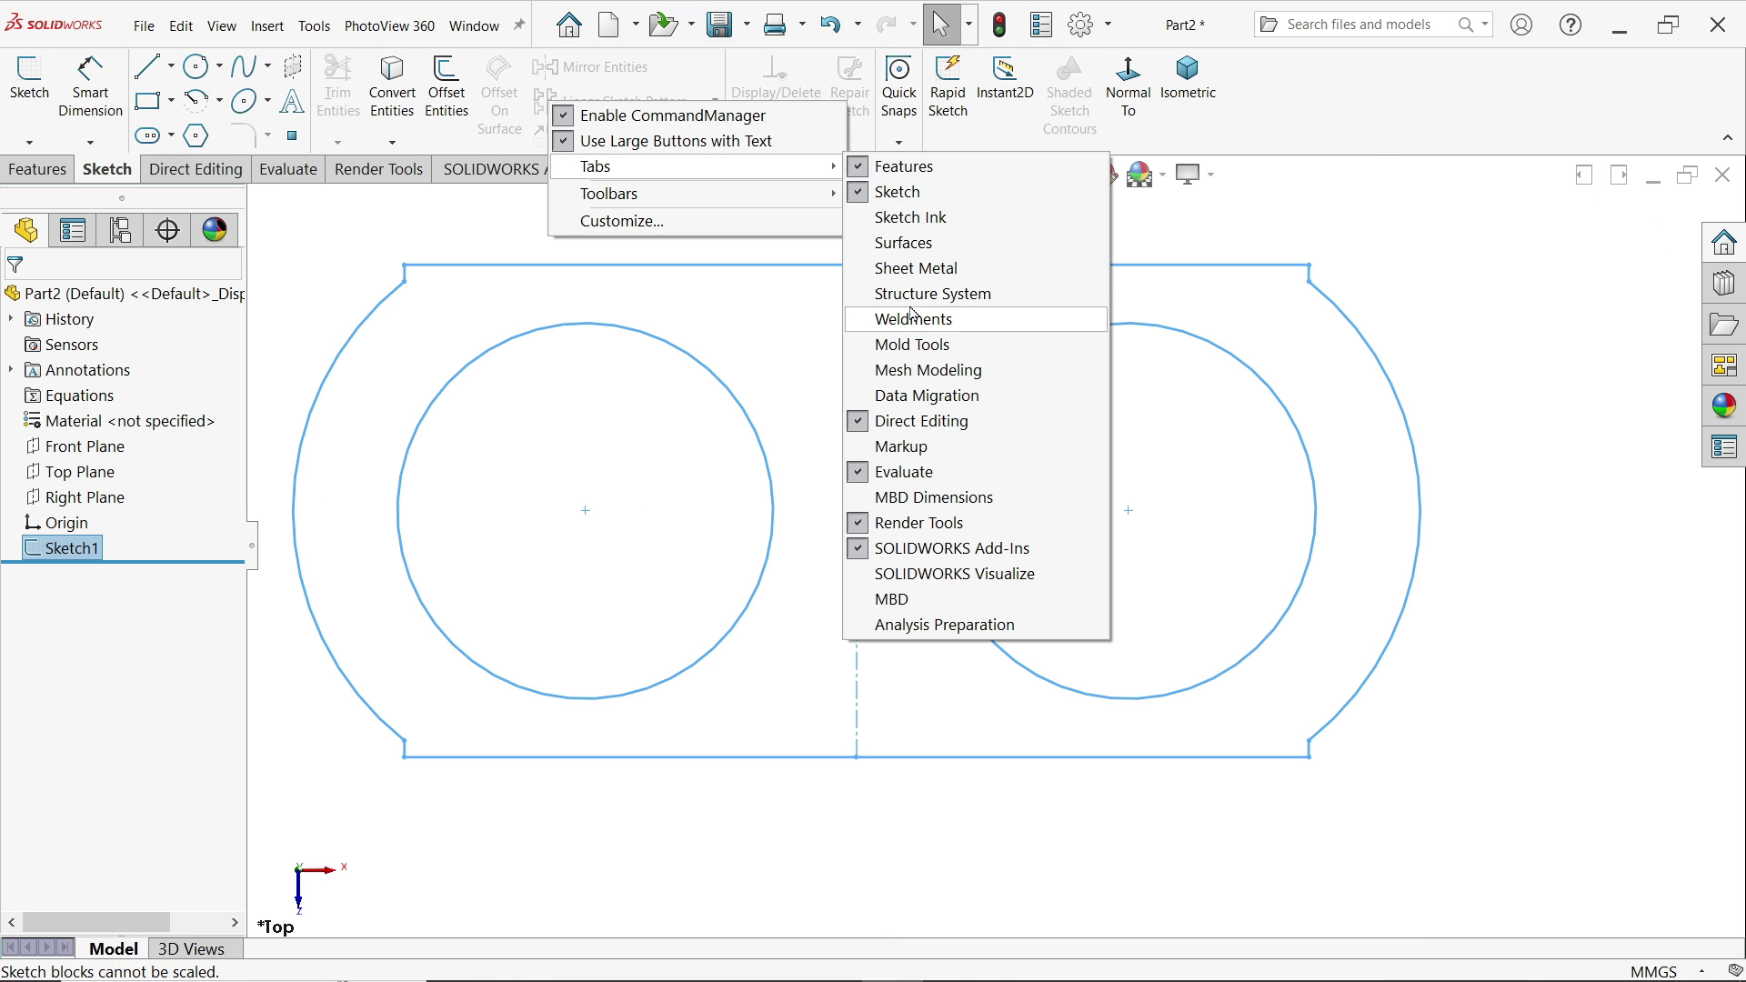
{"action": "left_click", "coordinate": [914, 277]}
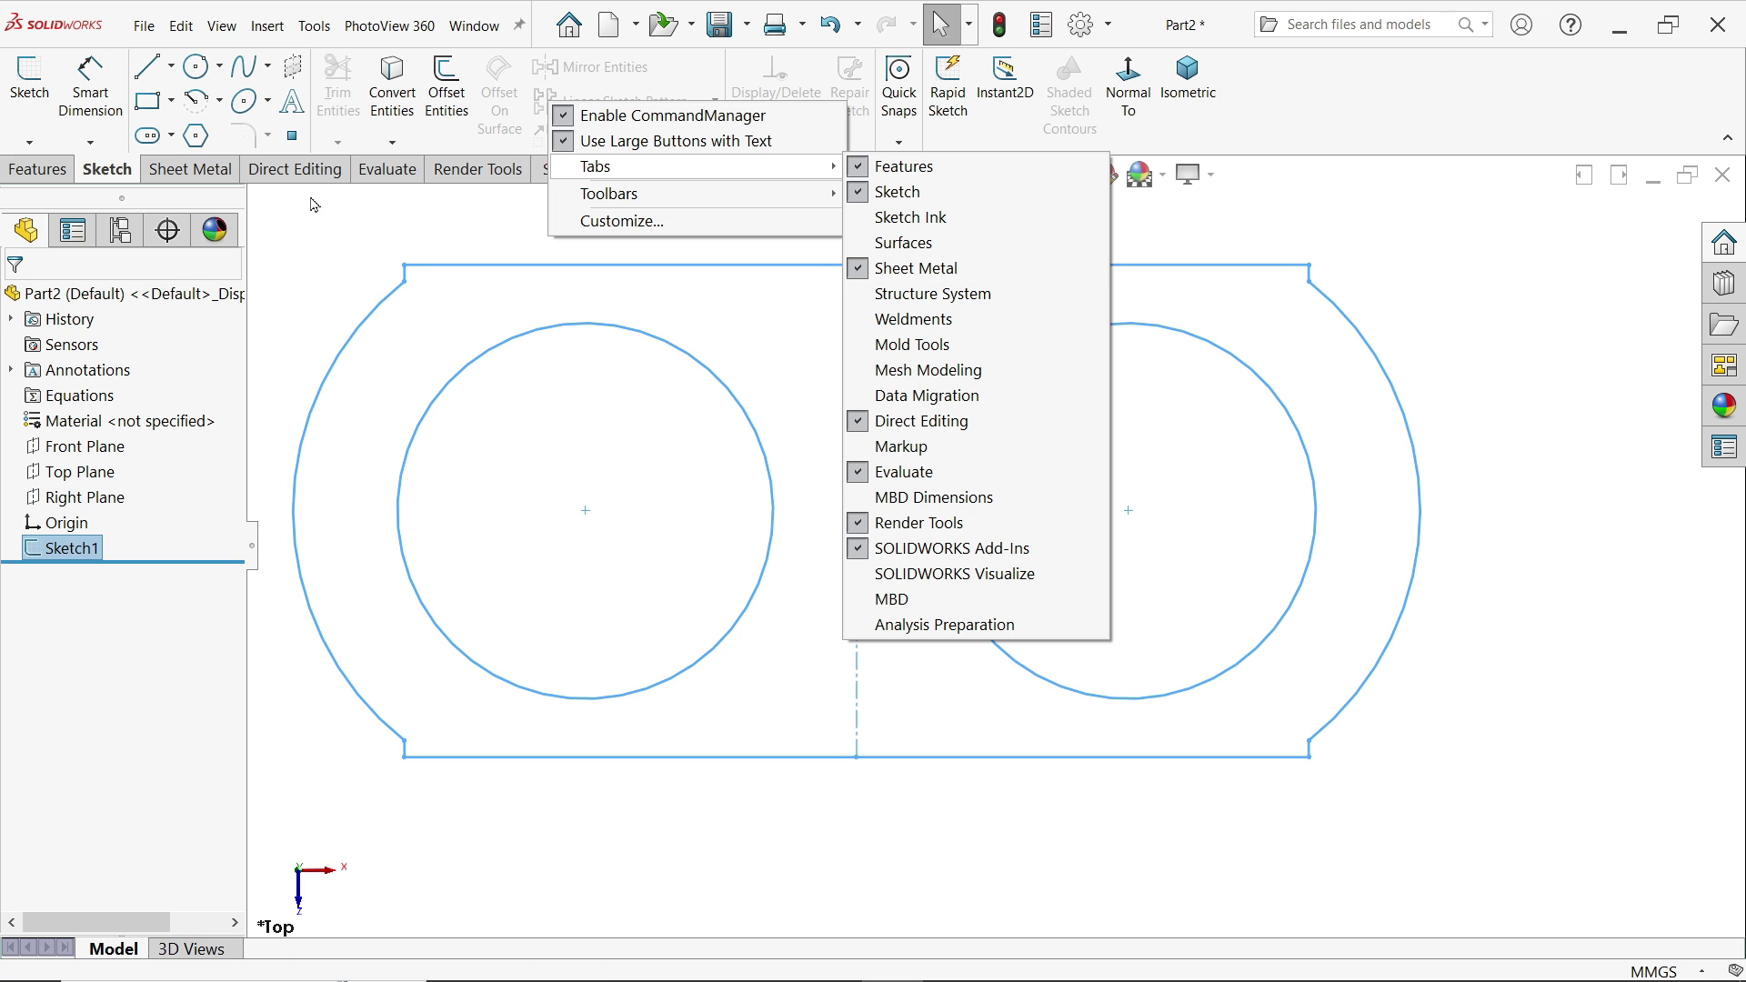
{"action": "left_click", "coordinate": [190, 170]}
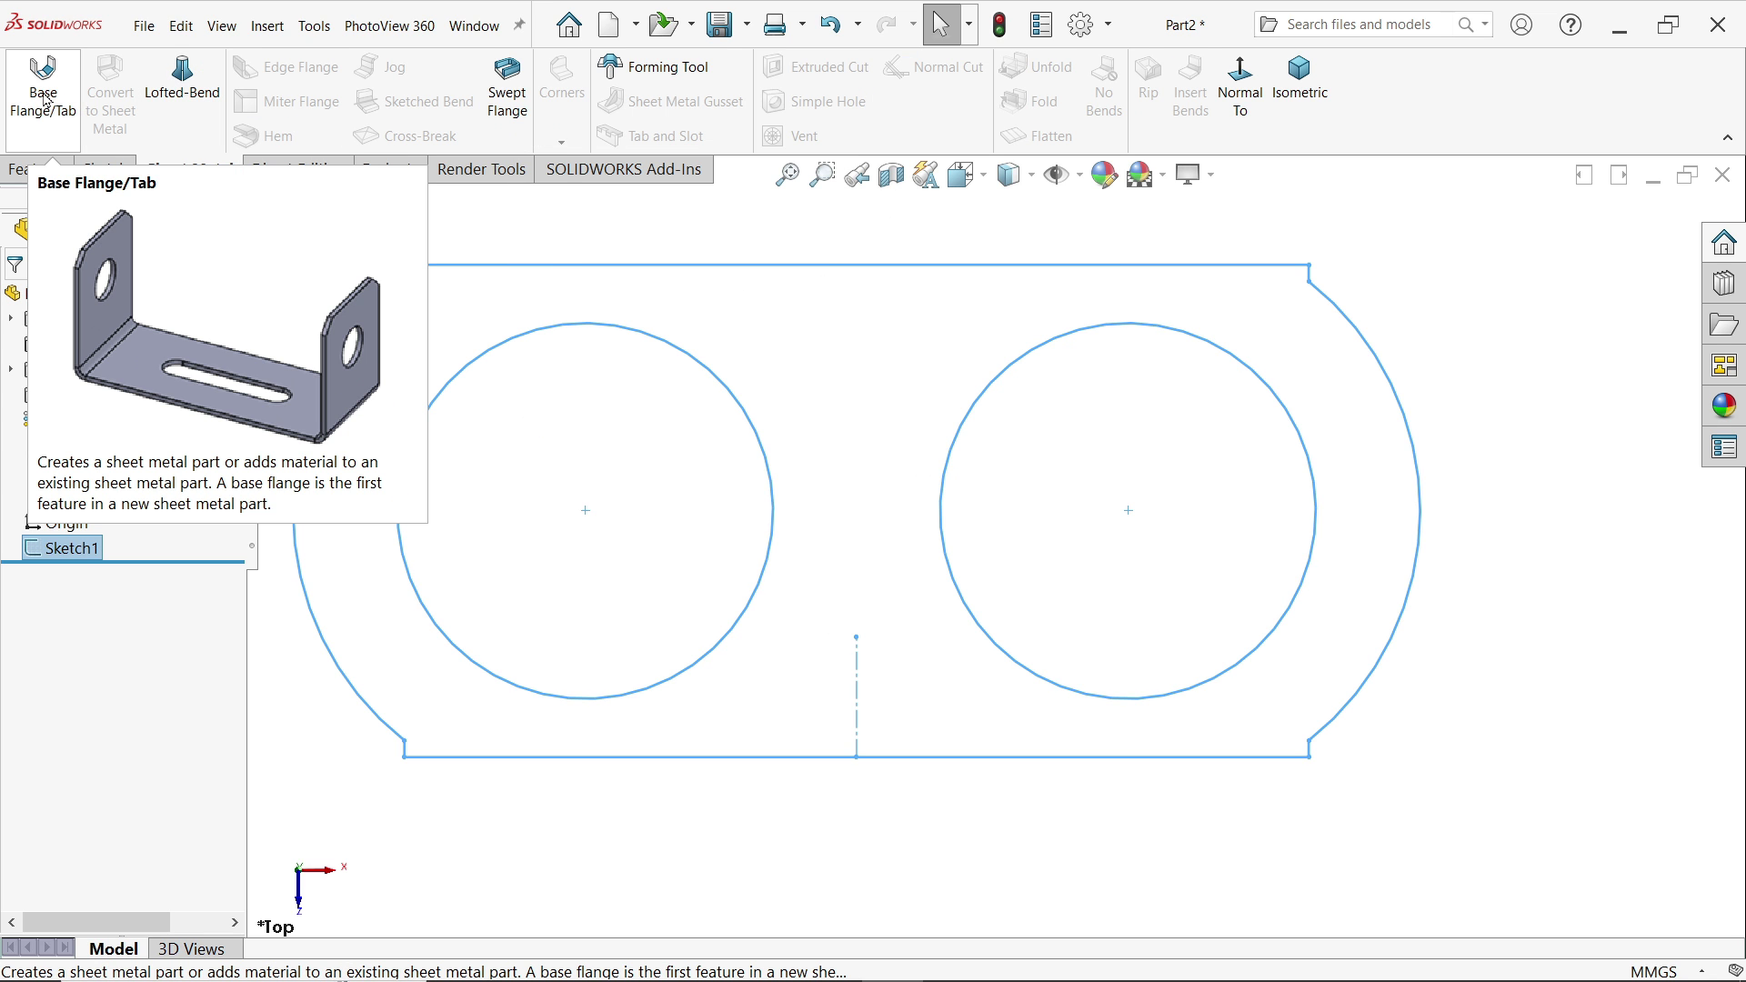
Start a Base Flange from the slot sketch and select its 0.100000mm thickness value.
{"action": "left_click", "coordinate": [44, 91]}
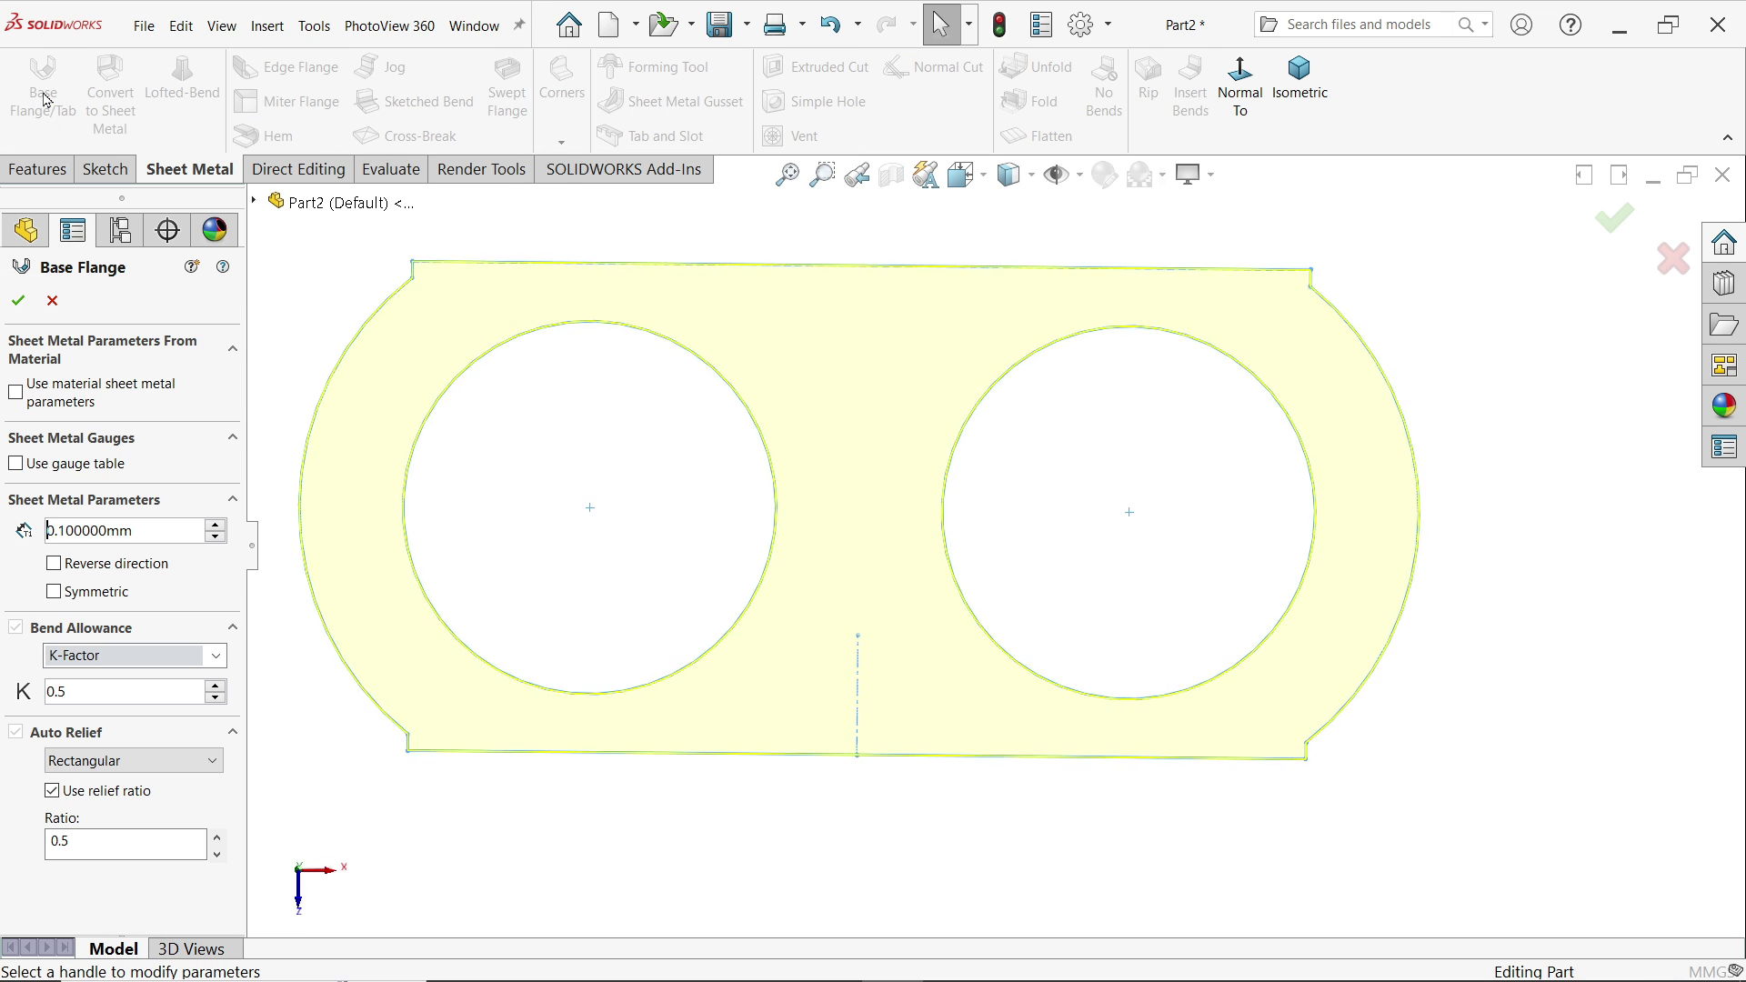
{"action": "scroll", "coordinate": [1082, 522], "scroll_direction": "down", "scroll_amount": 3}
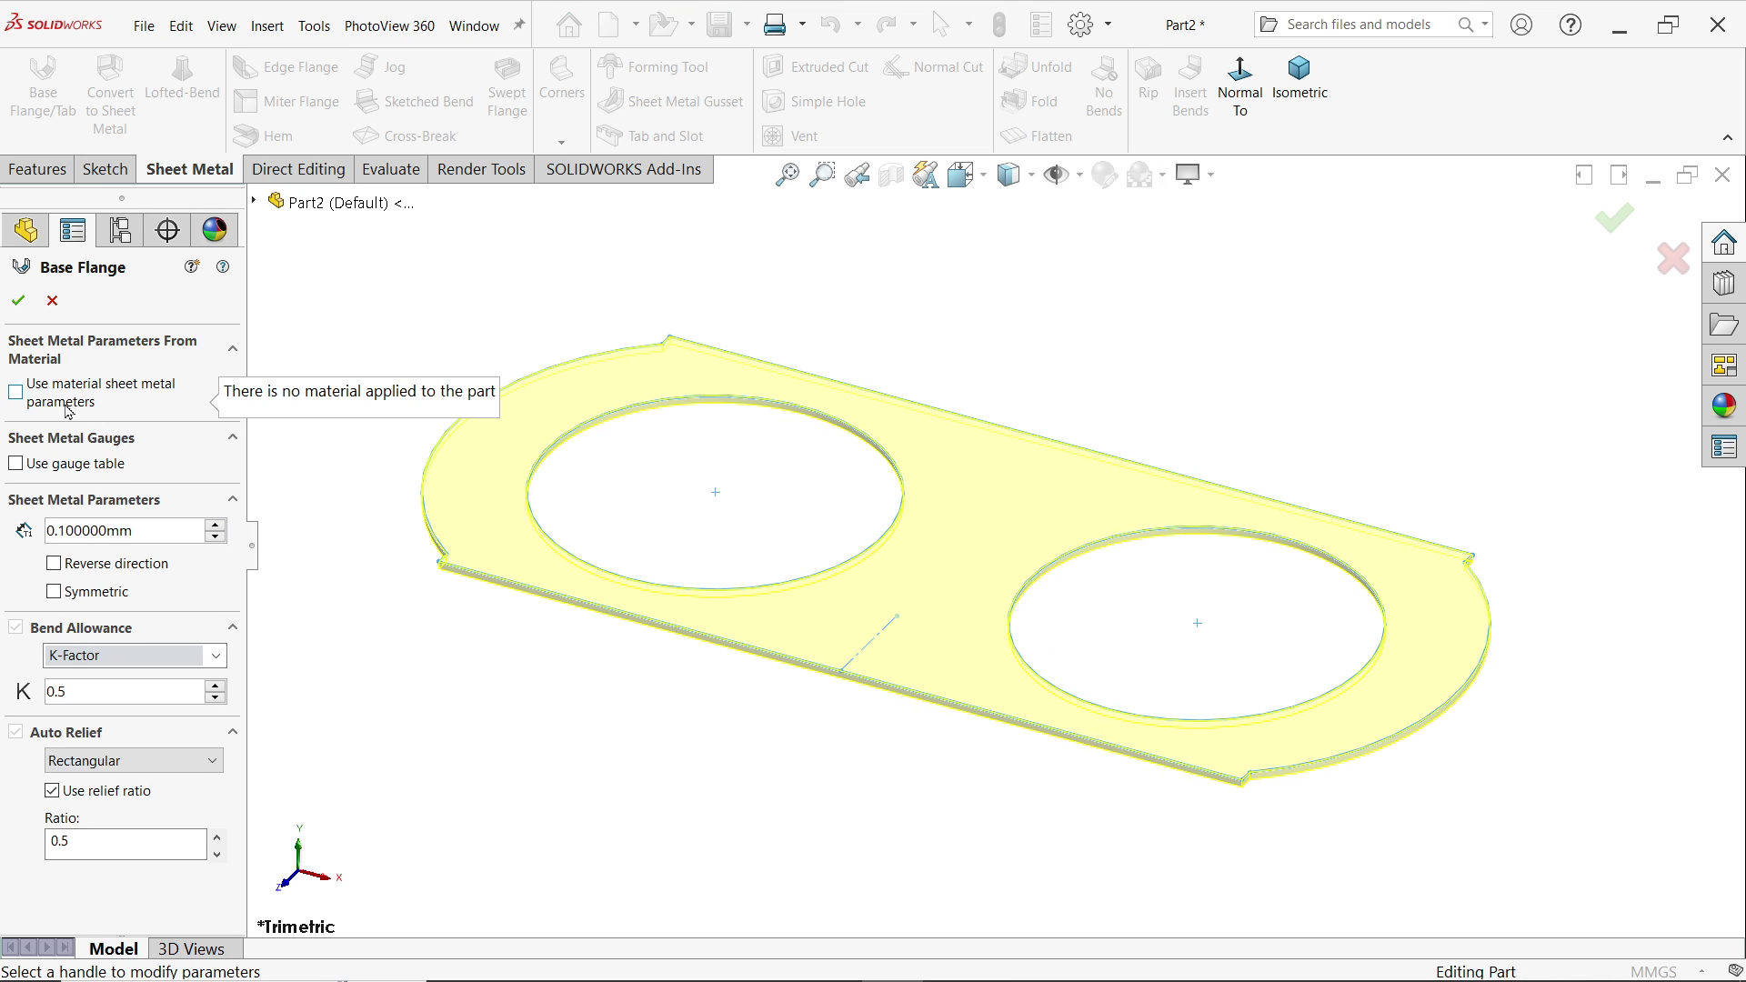
{"action": "double_click", "coordinate": [151, 526]}
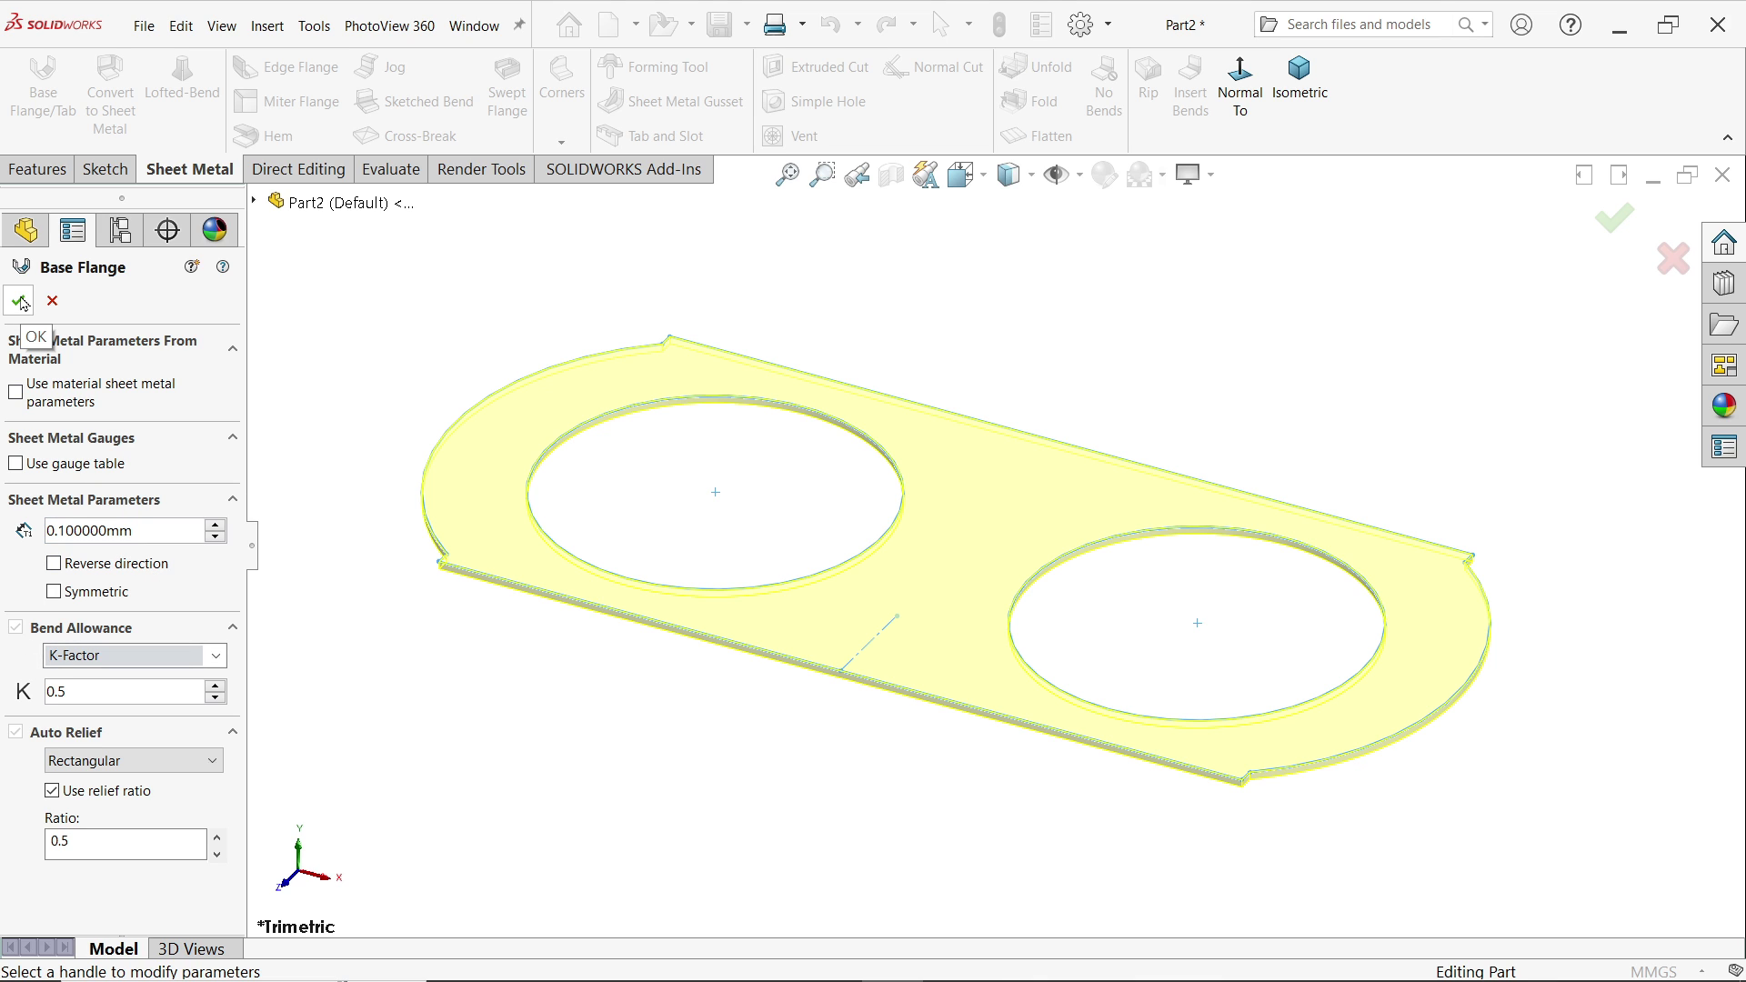
{"action": "scroll", "coordinate": [1282, 787], "scroll_direction": "down", "scroll_amount": 5}
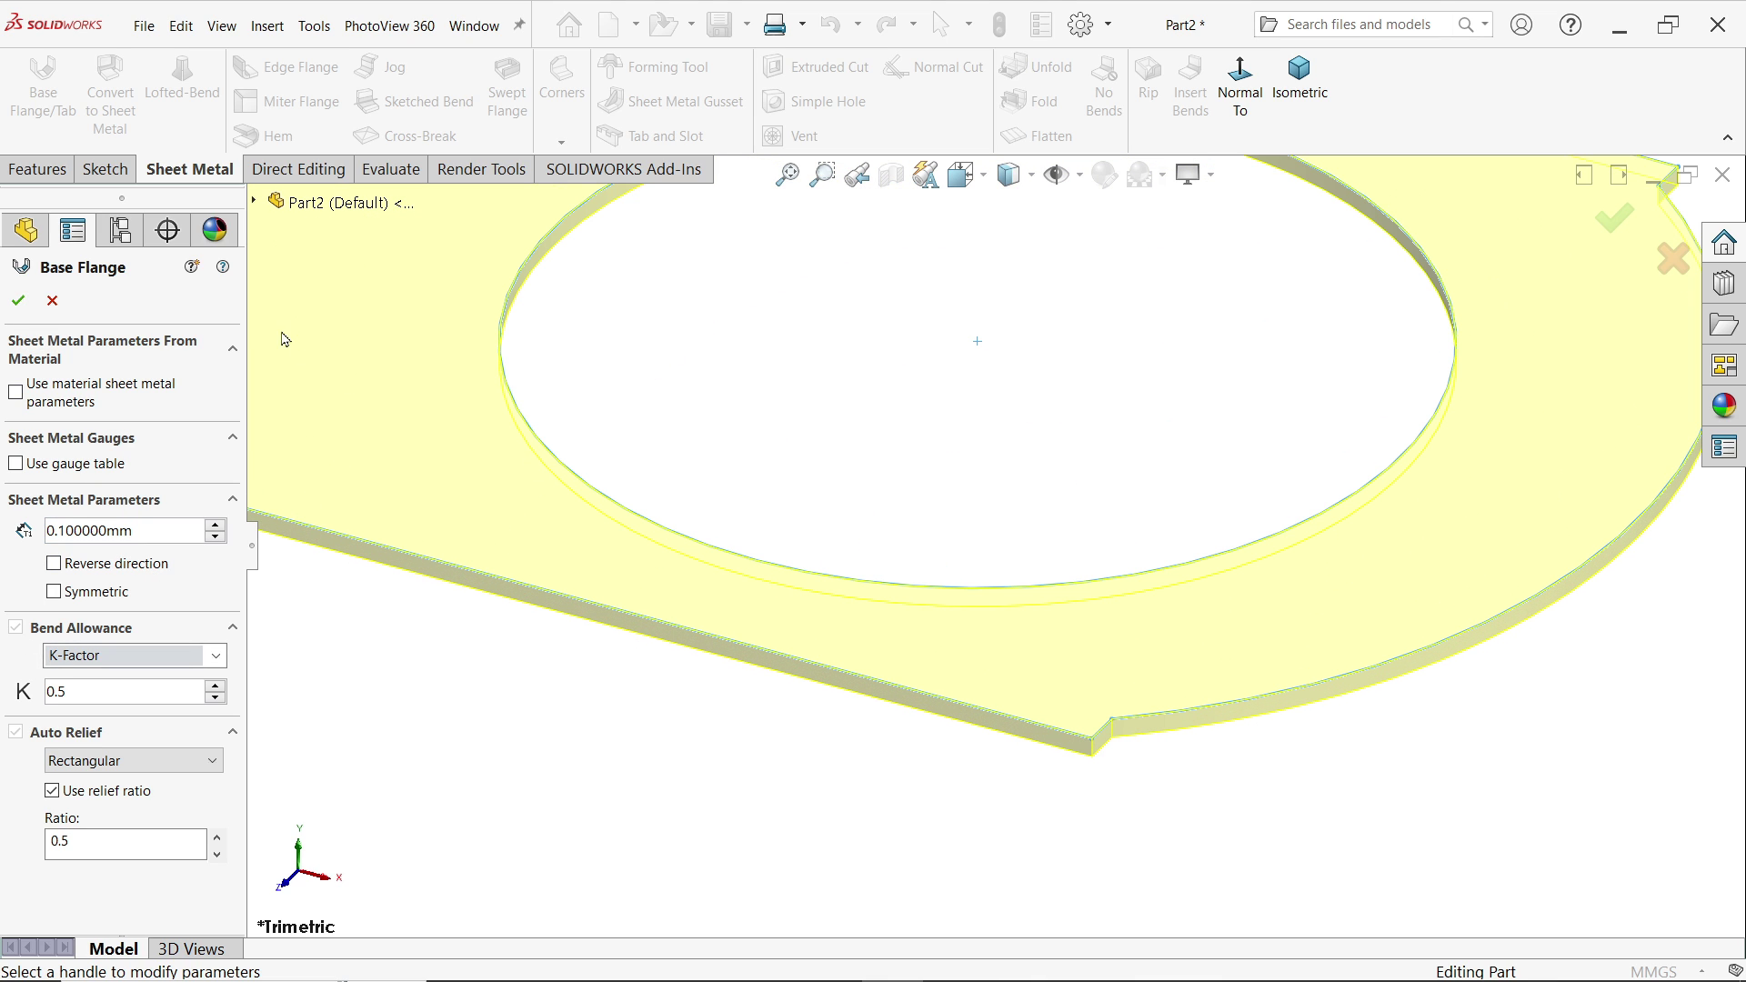